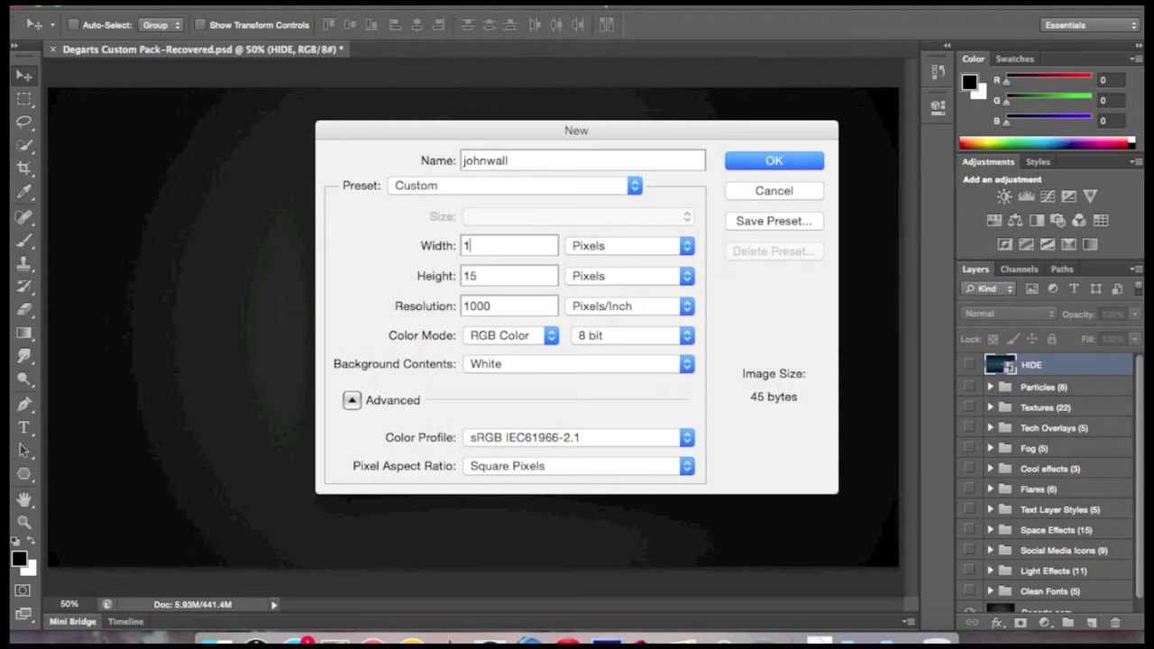
# Create the johnwall document 1800 px tall and fill its canvas black
pyautogui.press('Tab')
pyautogui.write('1800')
pyautogui.press('Return')
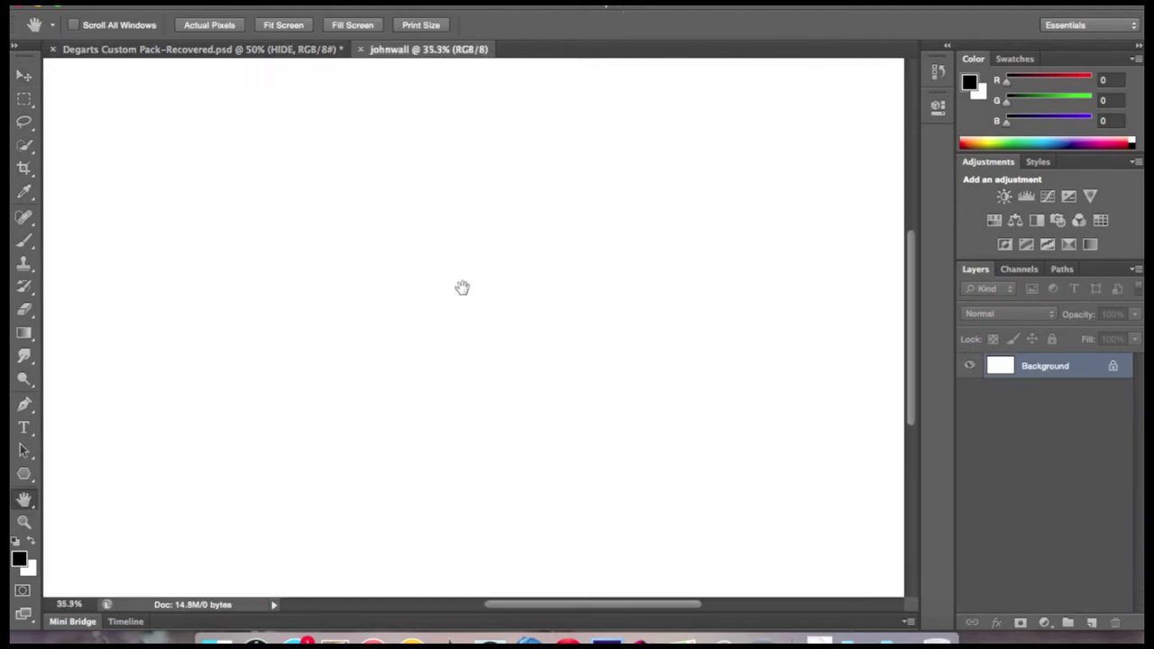
pyautogui.click(24, 332)
pyautogui.click(82, 354)
# Place the John Wall photo onto the black canvas as a layer
pyautogui.click(330, 304)
pyautogui.press('Return')
pyautogui.press('Return')
pyautogui.scroll(5, 478, 343)
pyautogui.scroll(5, 478, 342)
# Start the Pen path along the jersey edge and around the basketball
pyautogui.press('p')
pyautogui.scroll(5, 918, 319)
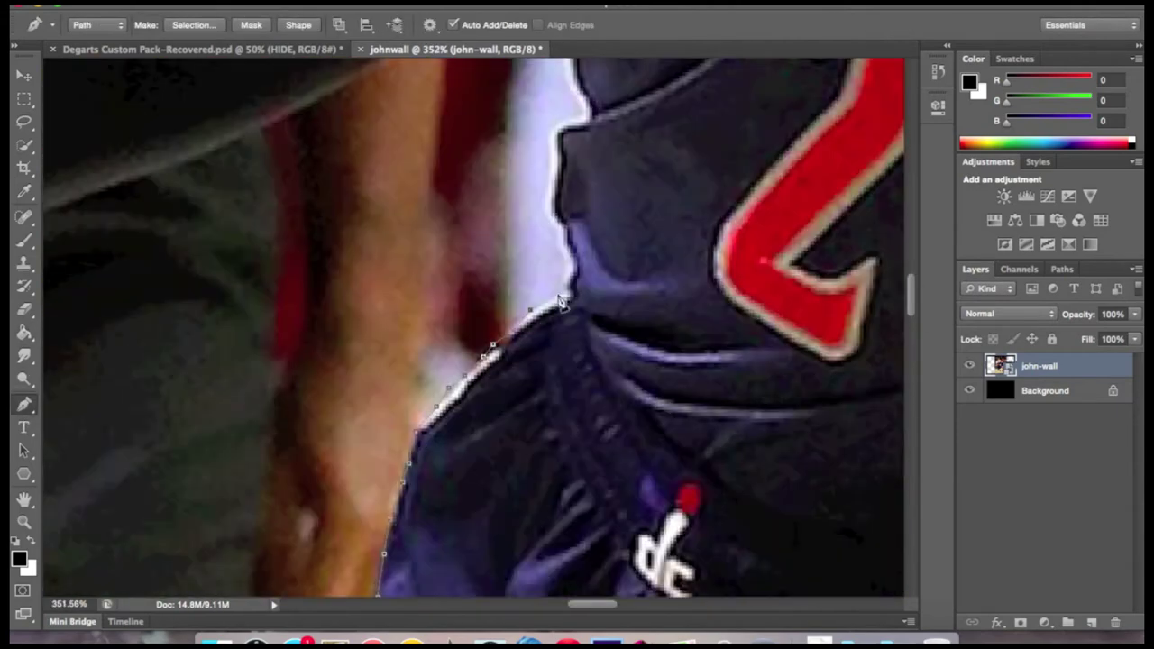
pyautogui.scroll(3, 553, 134)
pyautogui.click(561, 172)
pyautogui.click(557, 109)
pyautogui.click(532, 160)
pyautogui.click(476, 218)
pyautogui.click(460, 237)
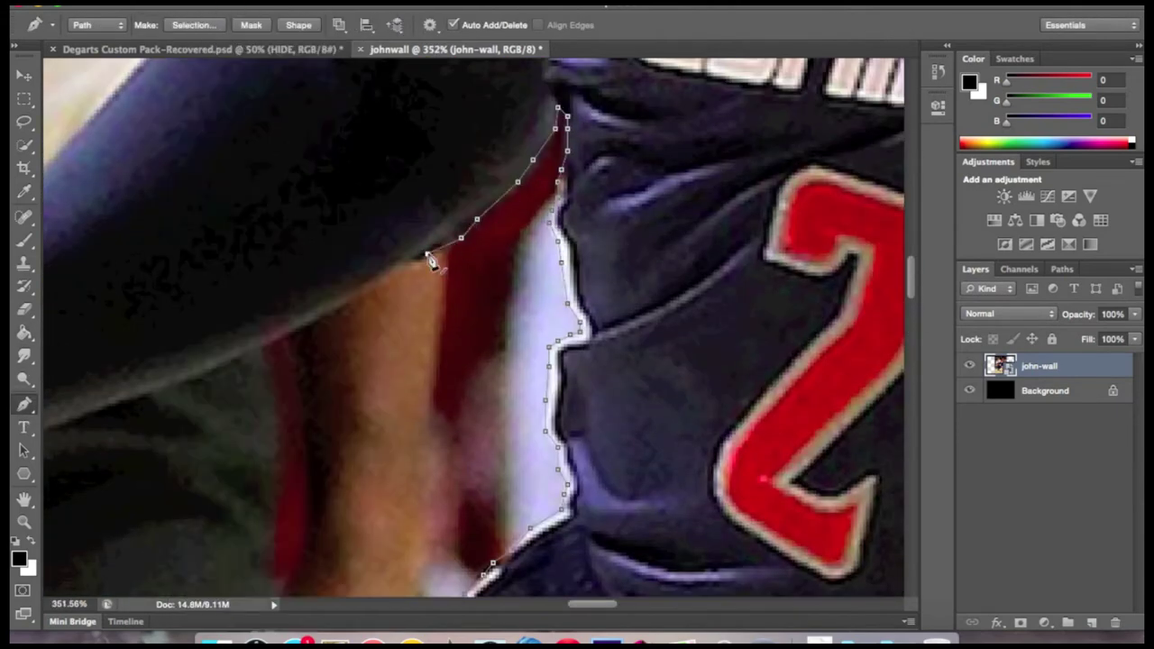
pyautogui.scroll(-3, 90, 419)
pyautogui.hscroll(-4, 90, 419)
pyautogui.click(318, 187)
pyautogui.click(333, 220)
pyautogui.click(356, 264)
pyautogui.click(377, 309)
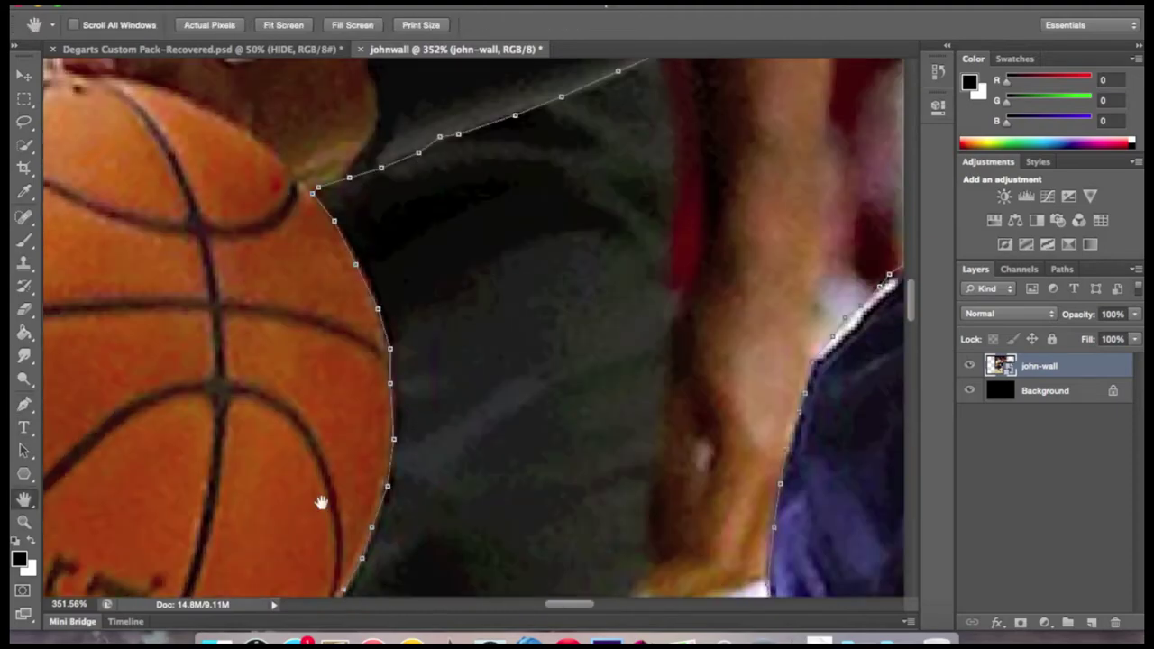
# Extend the path over the arm and shoulder, moving past the head toward the shorts
pyautogui.scroll(-5, 451, 364)
pyautogui.hscroll(-4, 450, 363)
pyautogui.scroll(2, 169, 298)
pyautogui.hscroll(-2, 170, 298)
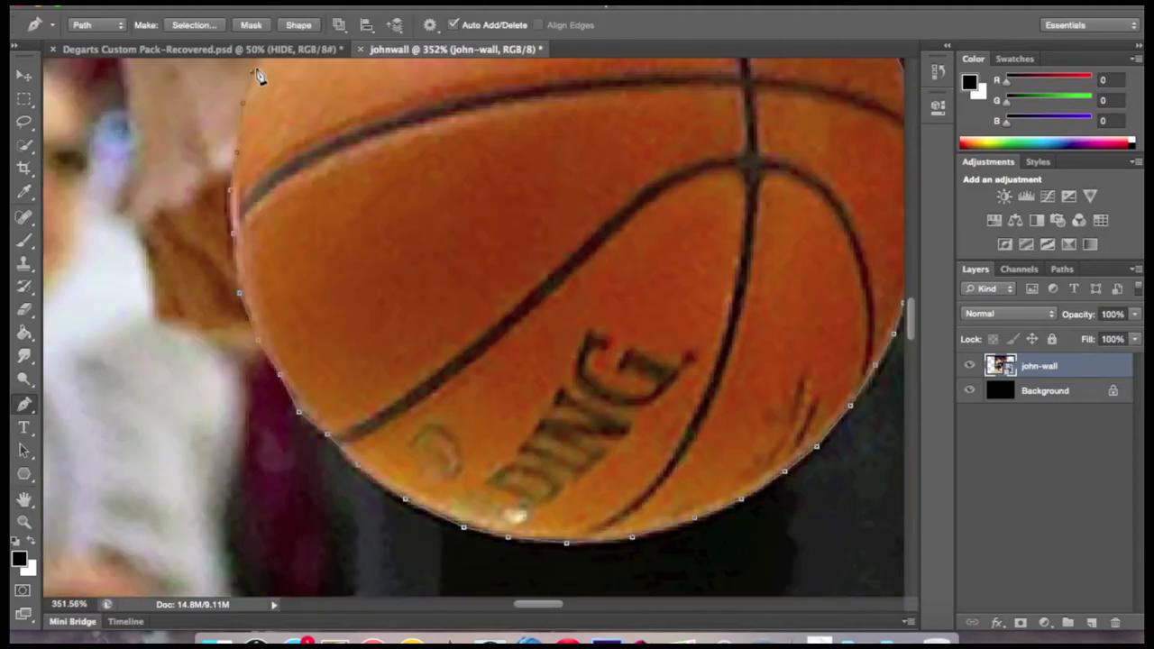
pyautogui.scroll(2, 165, 237)
pyautogui.hscroll(1, 165, 237)
pyautogui.scroll(3, 288, 354)
pyautogui.hscroll(1, 288, 354)
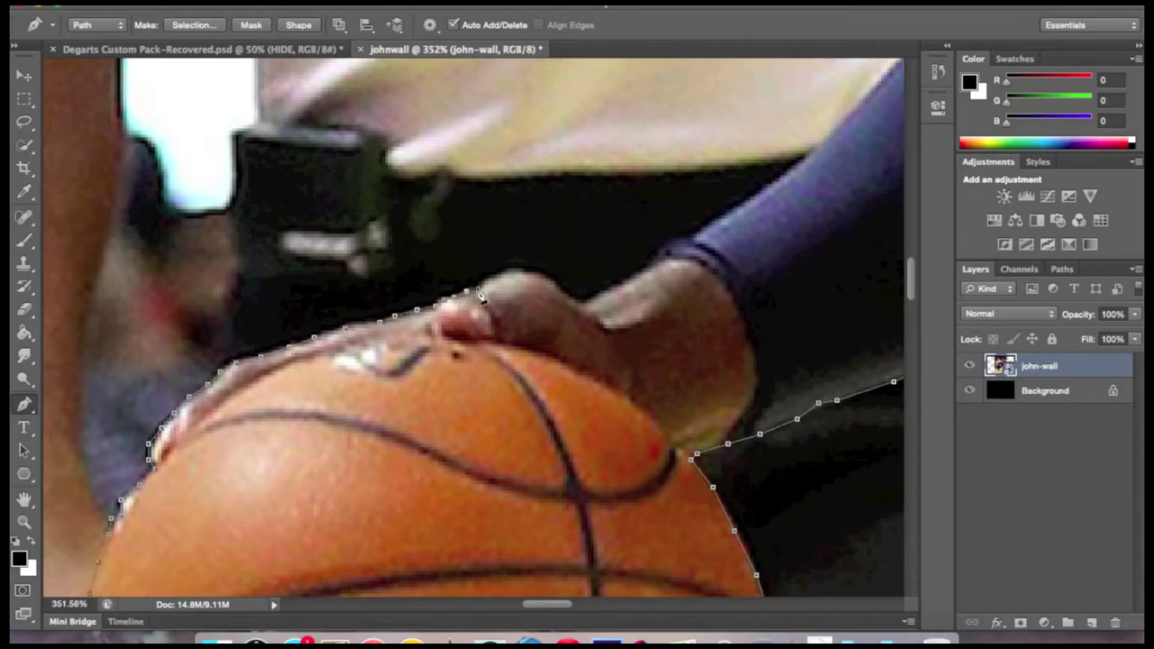
pyautogui.moveTo(833, 147); pyautogui.dragTo(451, 481)
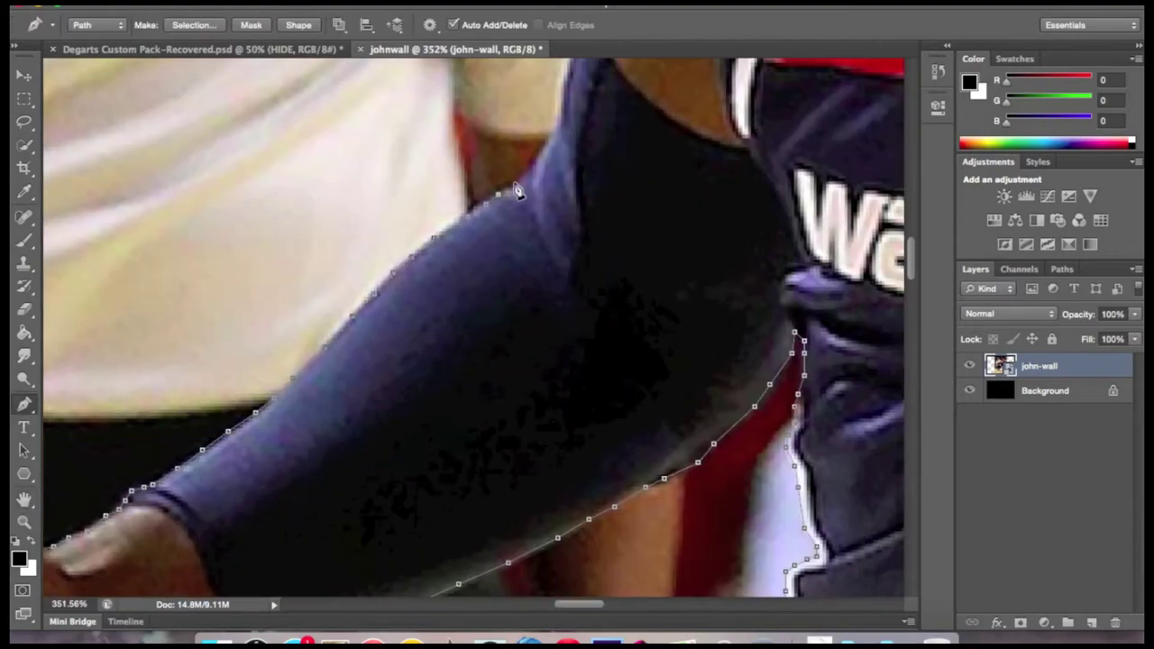
pyautogui.moveTo(563, 138)
pyautogui.mouseDown()
pyautogui.moveTo(444, 257)
pyautogui.moveTo(270, 586)
pyautogui.mouseUp()
pyautogui.click(390, 357)
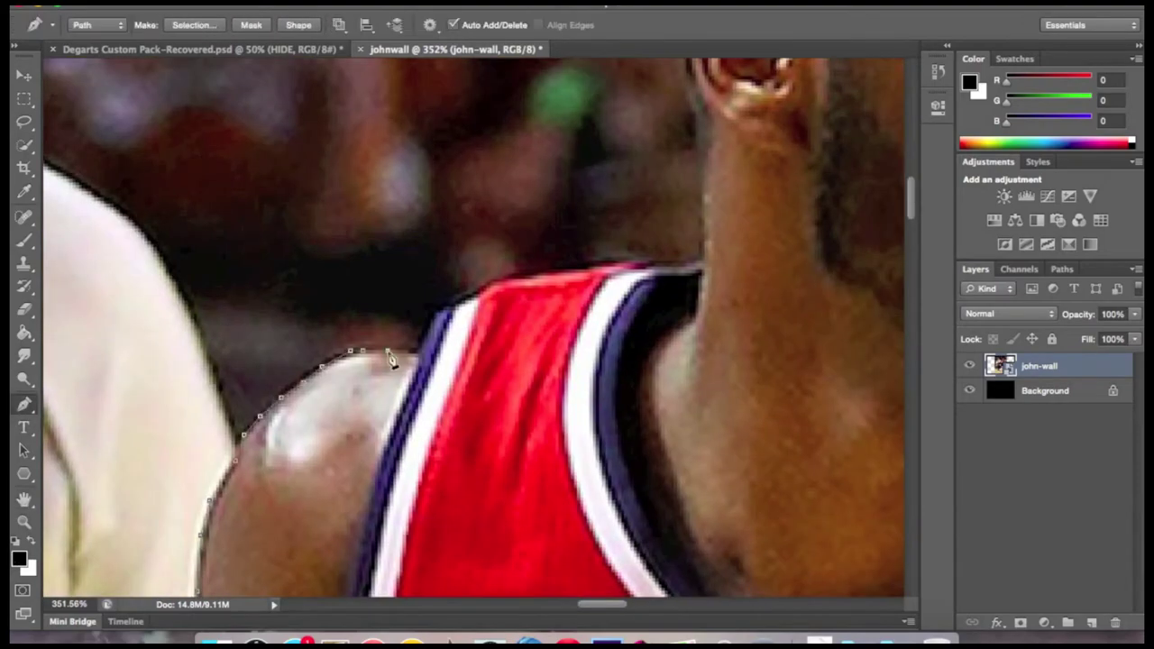
pyautogui.moveTo(700, 135); pyautogui.dragTo(251, 442)
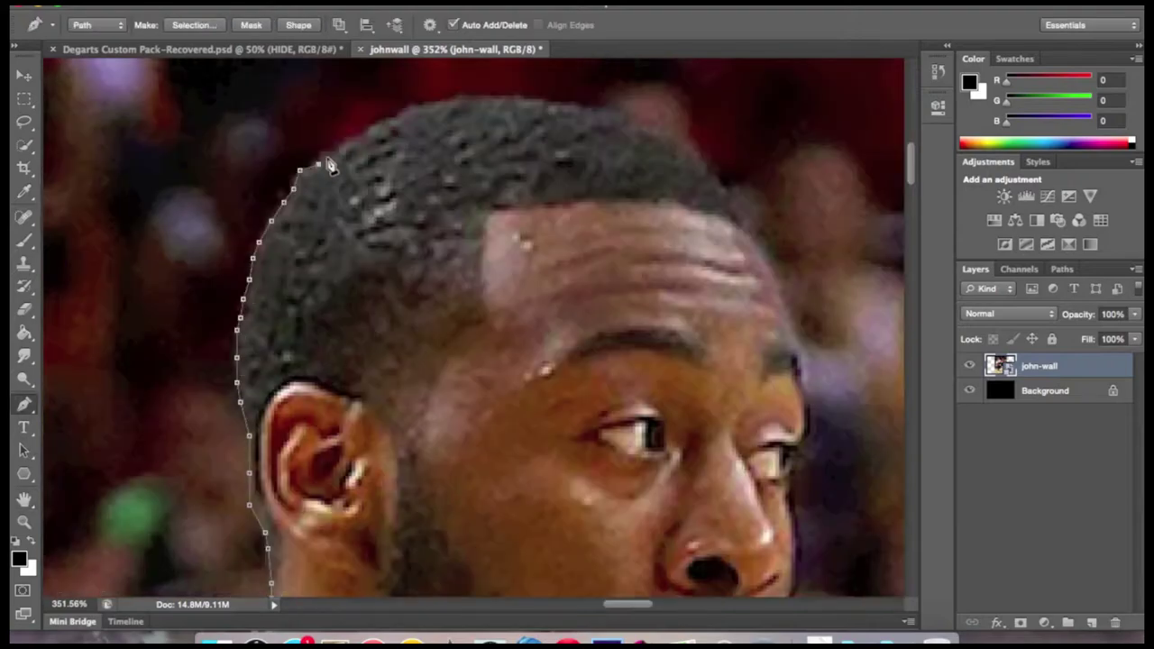
pyautogui.moveTo(790, 596); pyautogui.dragTo(344, 151)
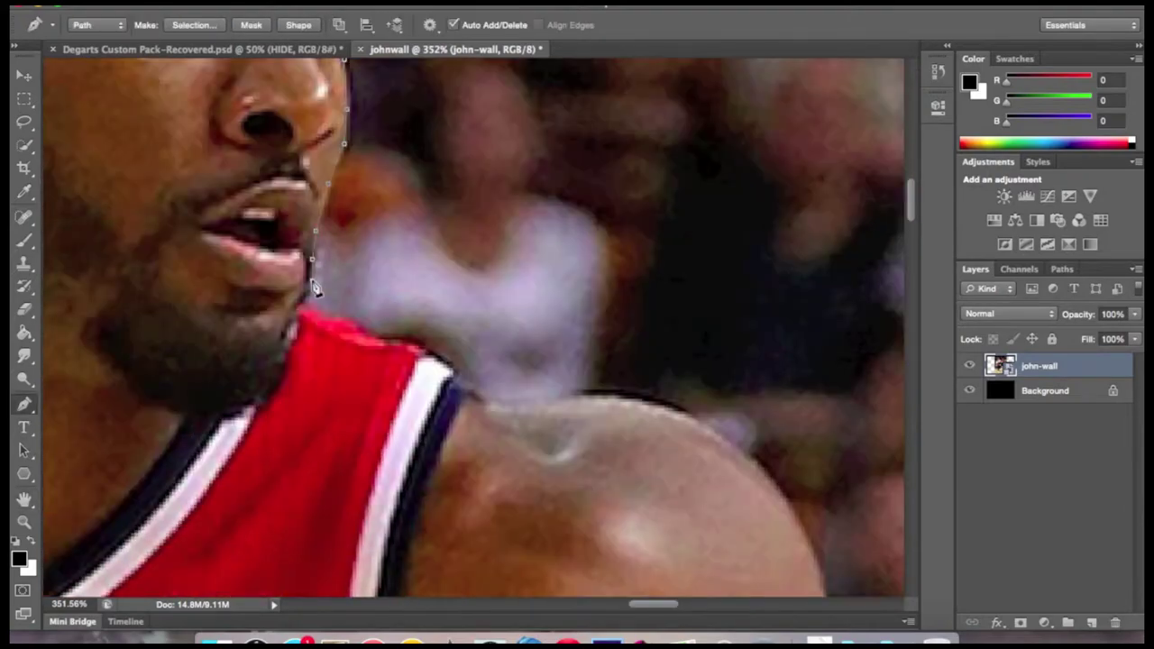
pyautogui.moveTo(827, 579)
pyautogui.mouseDown()
pyautogui.moveTo(386, 389)
pyautogui.moveTo(643, 442)
pyautogui.moveTo(706, 319)
pyautogui.mouseUp()
# Follow the white jersey edge, legs and shoes to complete the traced outline
pyautogui.scroll(-3, 154, 298)
pyautogui.scroll(5, 417, 260)
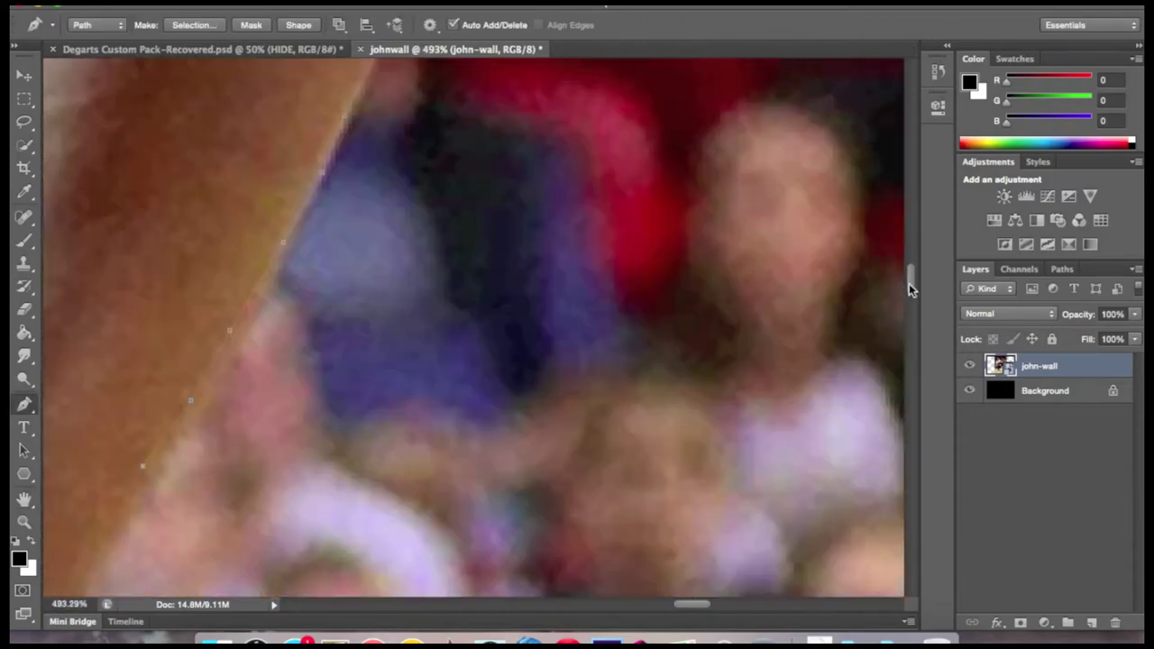
pyautogui.scroll(3, 400, 283)
pyautogui.hscroll(-5, 328, 417)
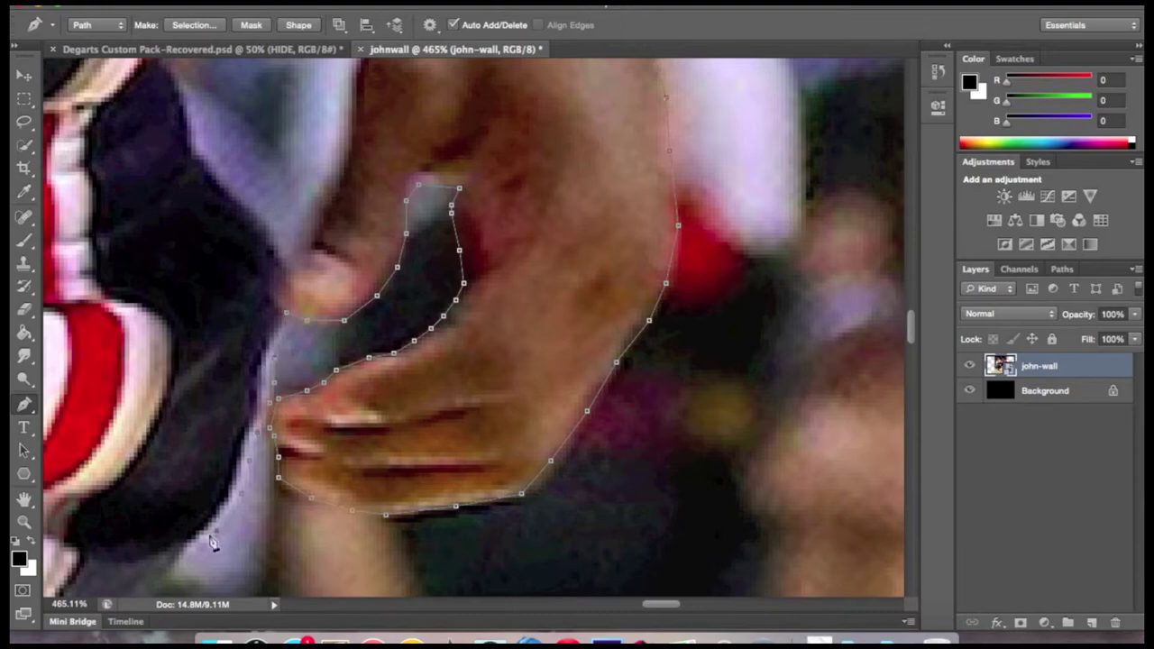
pyautogui.scroll(-5, 214, 542)
pyautogui.hscroll(-4, 510, 252)
pyautogui.scroll(-5, 307, 570)
pyautogui.hscroll(-3, 307, 569)
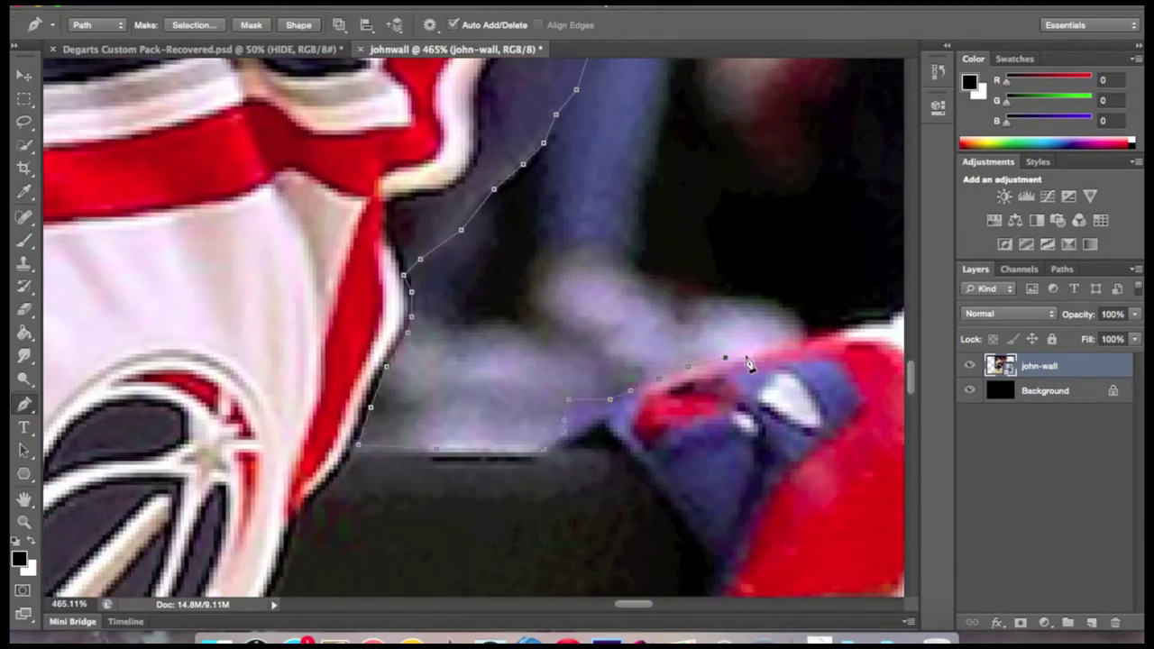
pyautogui.scroll(-1, 726, 365)
pyautogui.hscroll(5, 502, 243)
pyautogui.scroll(-3, 913, 388)
pyautogui.hscroll(4, 482, 391)
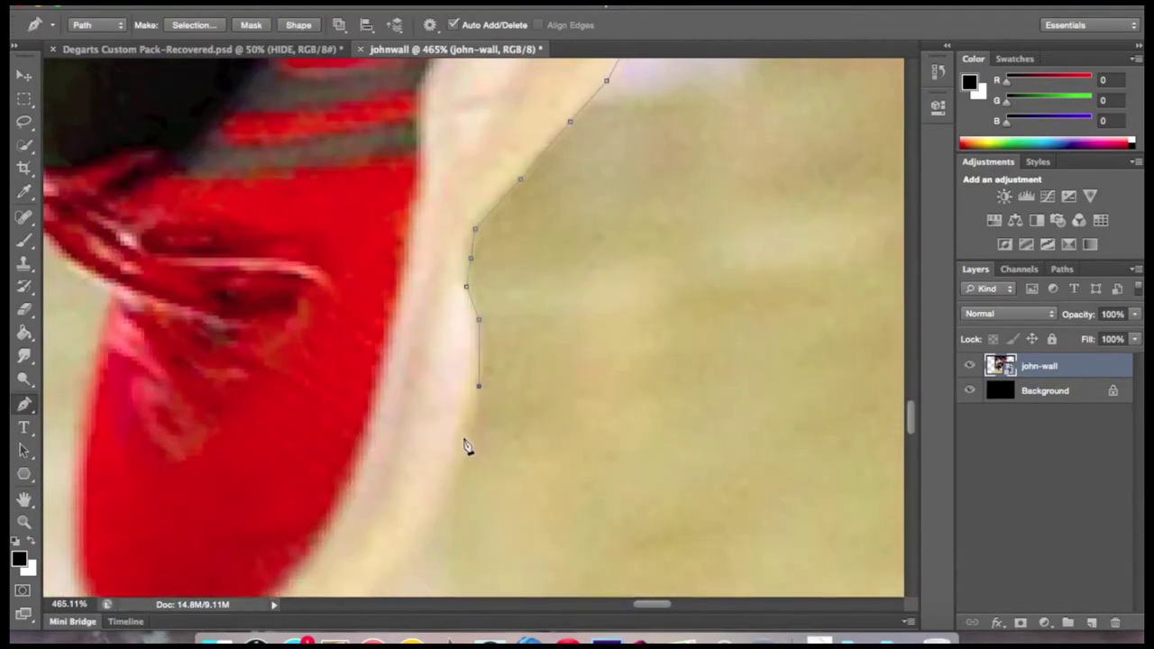
pyautogui.scroll(-2, 255, 484)
pyautogui.scroll(5, 93, 183)
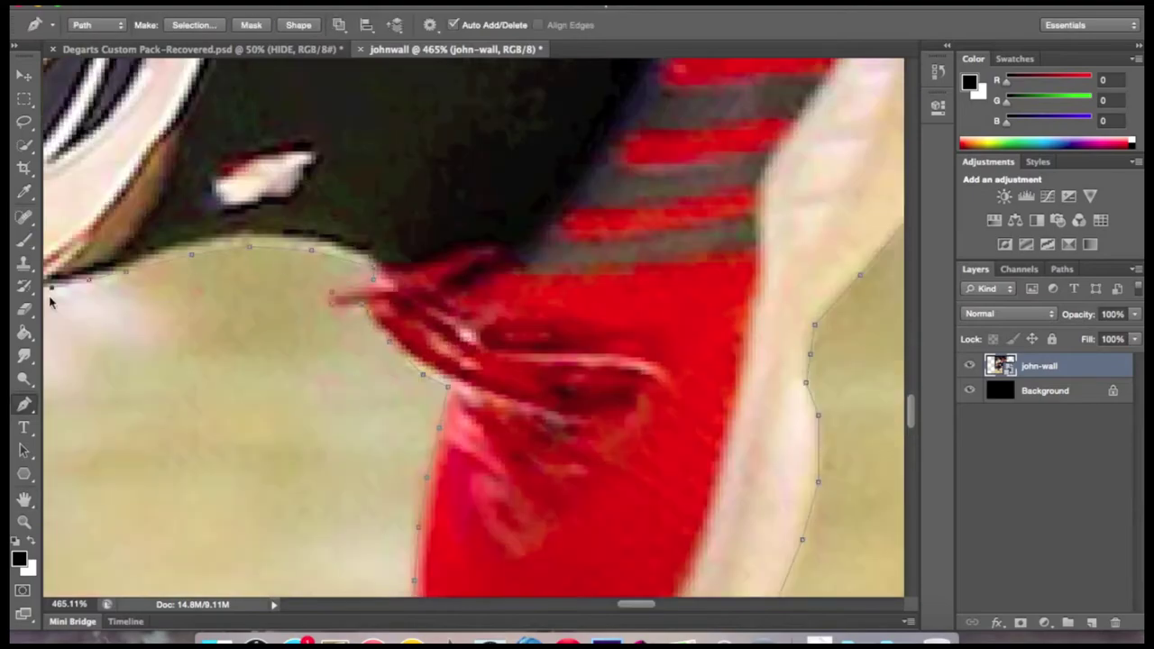
pyautogui.scroll(-4, 67, 290)
pyautogui.moveTo(81, 498); pyautogui.dragTo(352, 246)
pyautogui.scroll(-3, 147, 484)
pyautogui.scroll(2, 420, 154)
pyautogui.scroll(-3, 112, 586)
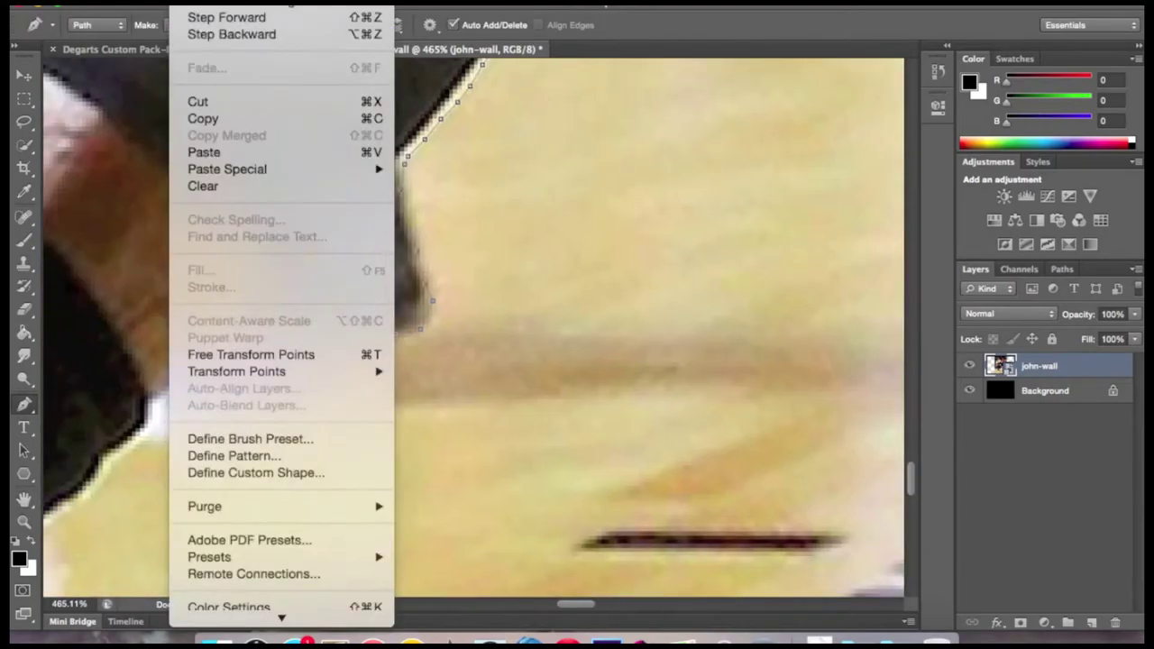
pyautogui.scroll(3, 144, 410)
pyautogui.hscroll(-3, 162, 343)
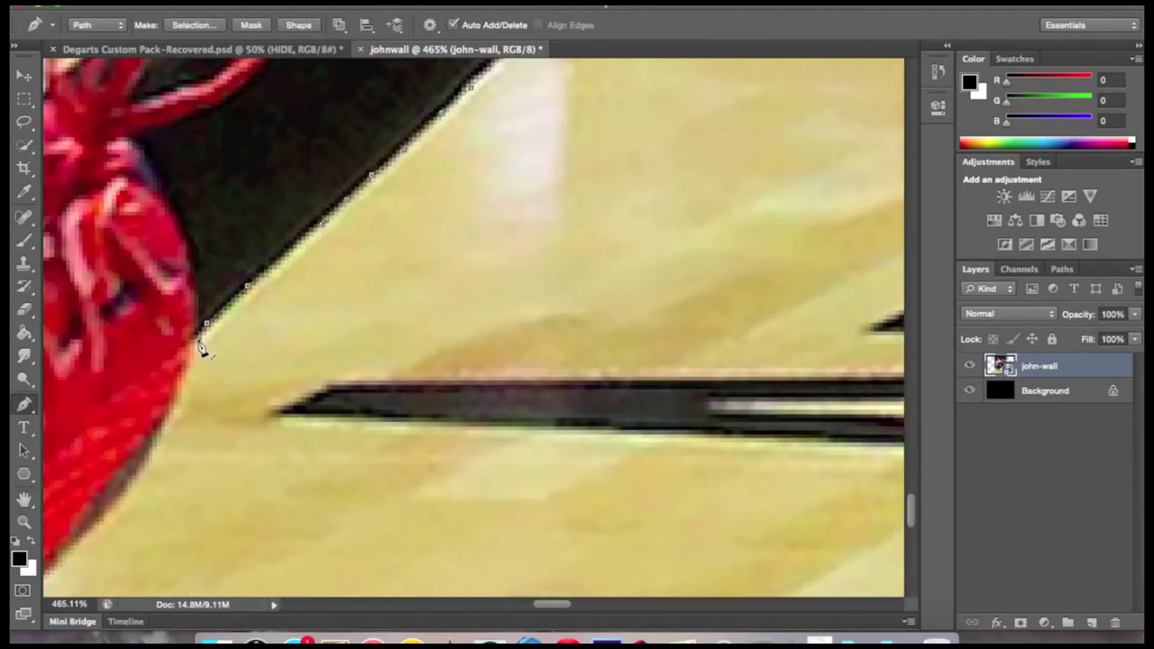
pyautogui.hscroll(-5, 201, 334)
pyautogui.scroll(-5, 243, 518)
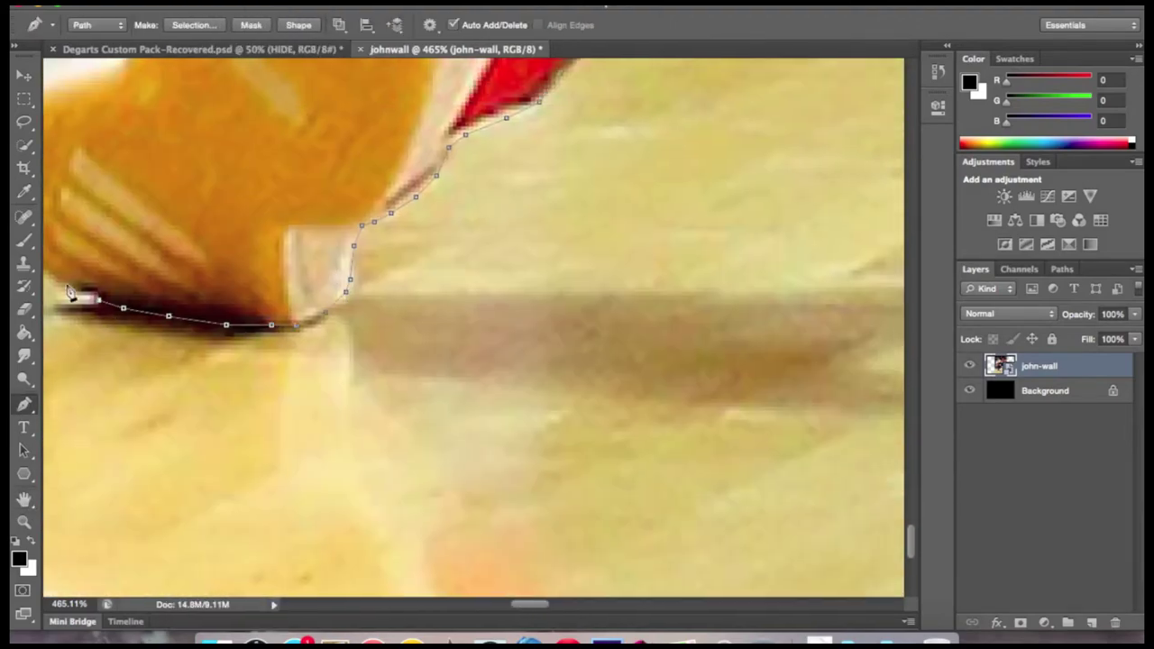
pyautogui.scroll(5, 87, 296)
pyautogui.hscroll(-8, 325, 413)
pyautogui.scroll(5, 316, 379)
pyautogui.scroll(5, 606, 246)
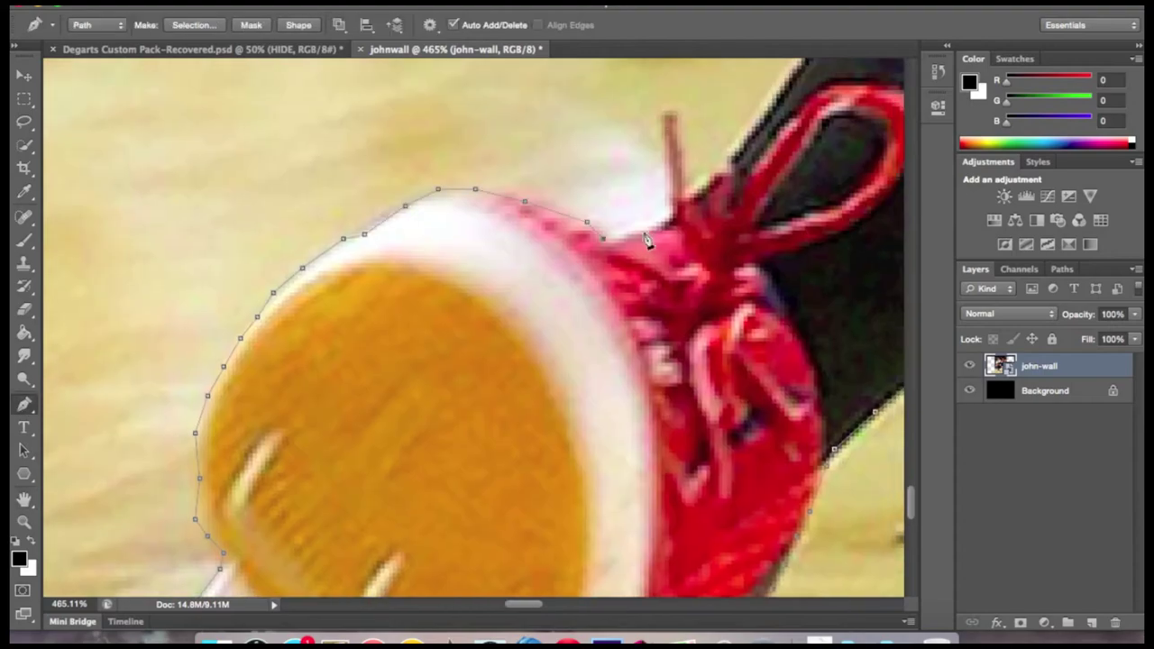
pyautogui.scroll(5, 391, 206)
pyautogui.scroll(5, 478, 114)
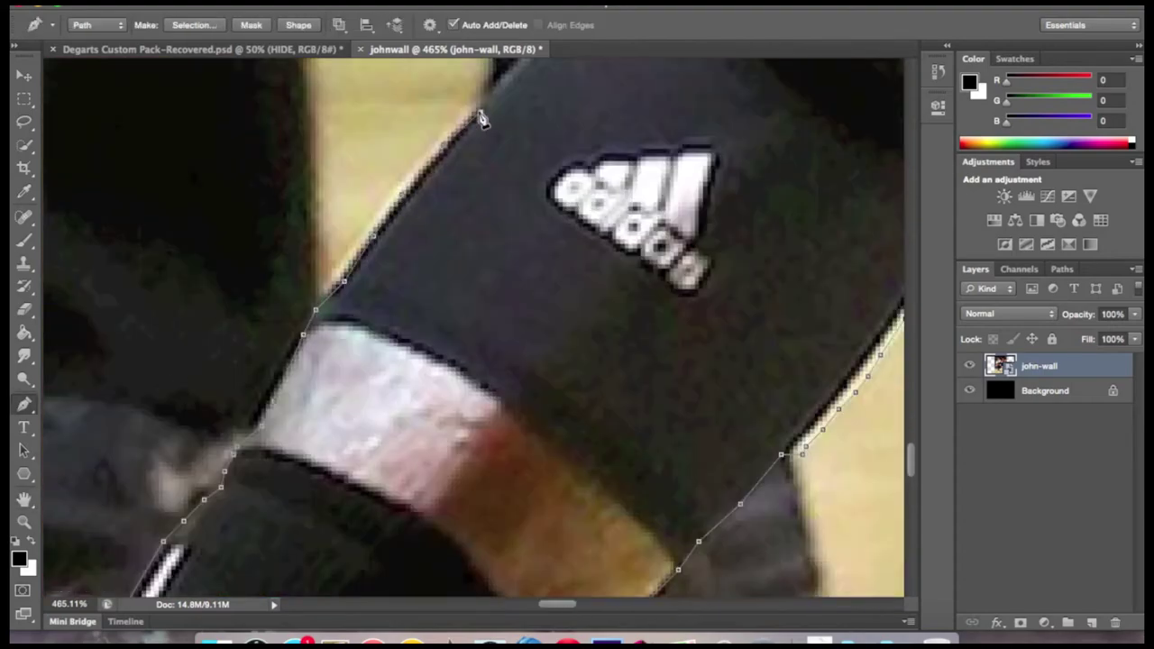
pyautogui.scroll(3, 479, 113)
pyautogui.scroll(5, 355, 134)
pyautogui.scroll(-5, 623, 342)
pyautogui.scroll(3, 79, 423)
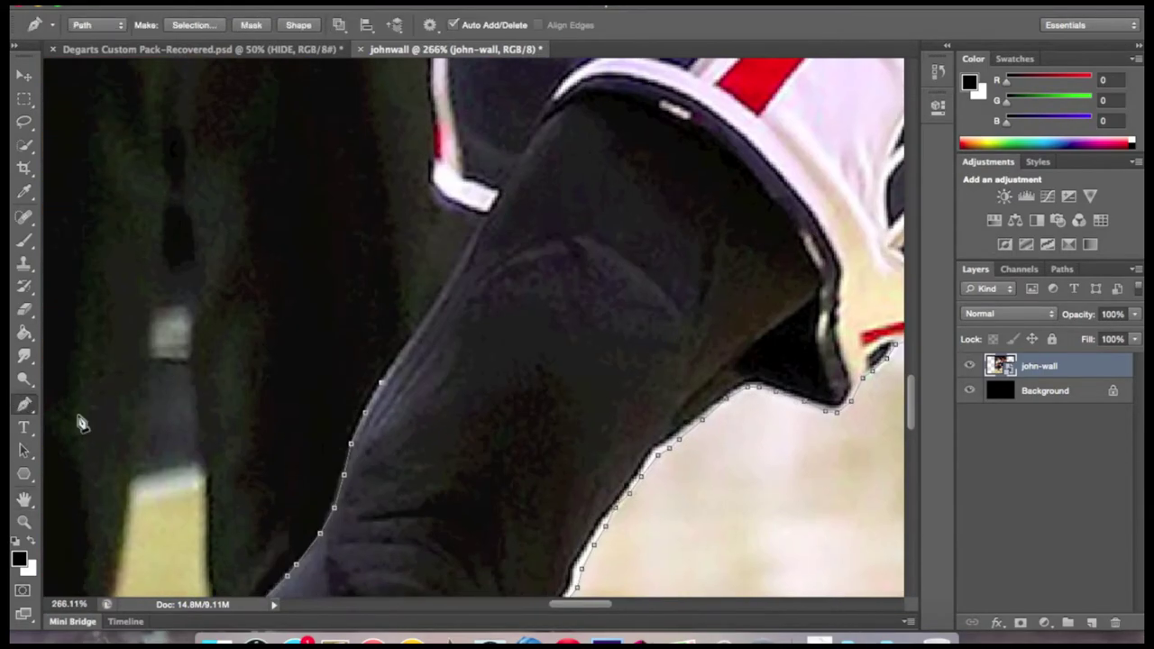
pyautogui.scroll(5, 433, 313)
pyautogui.scroll(-3, 335, 369)
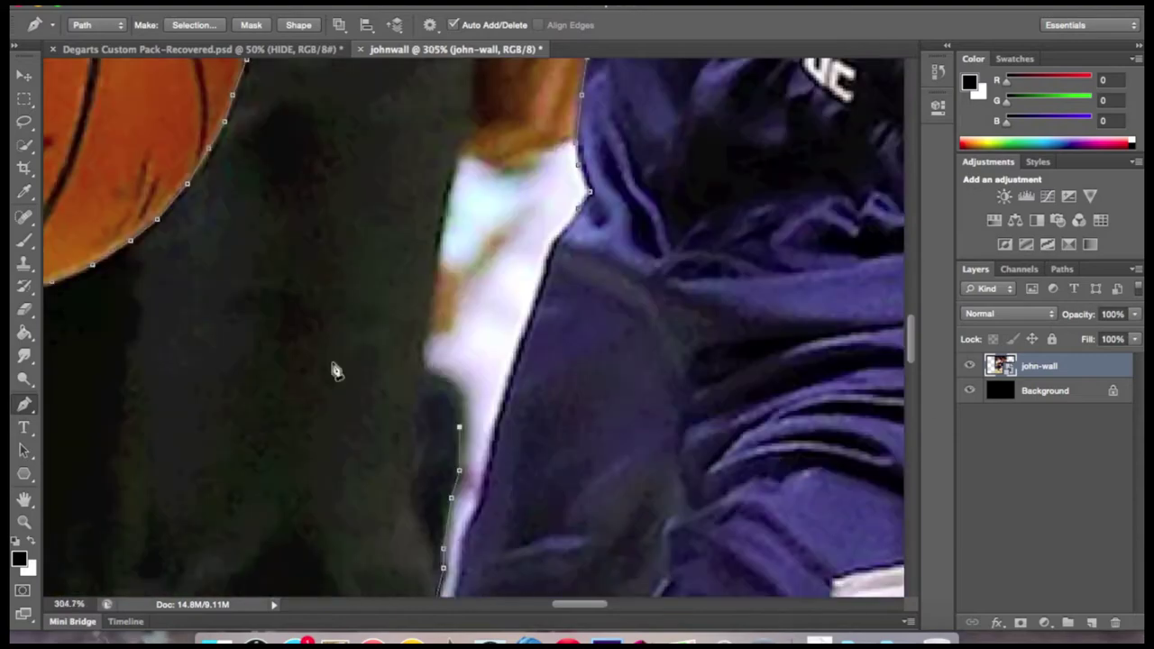
pyautogui.scroll(3, 334, 368)
pyautogui.scroll(5, 432, 412)
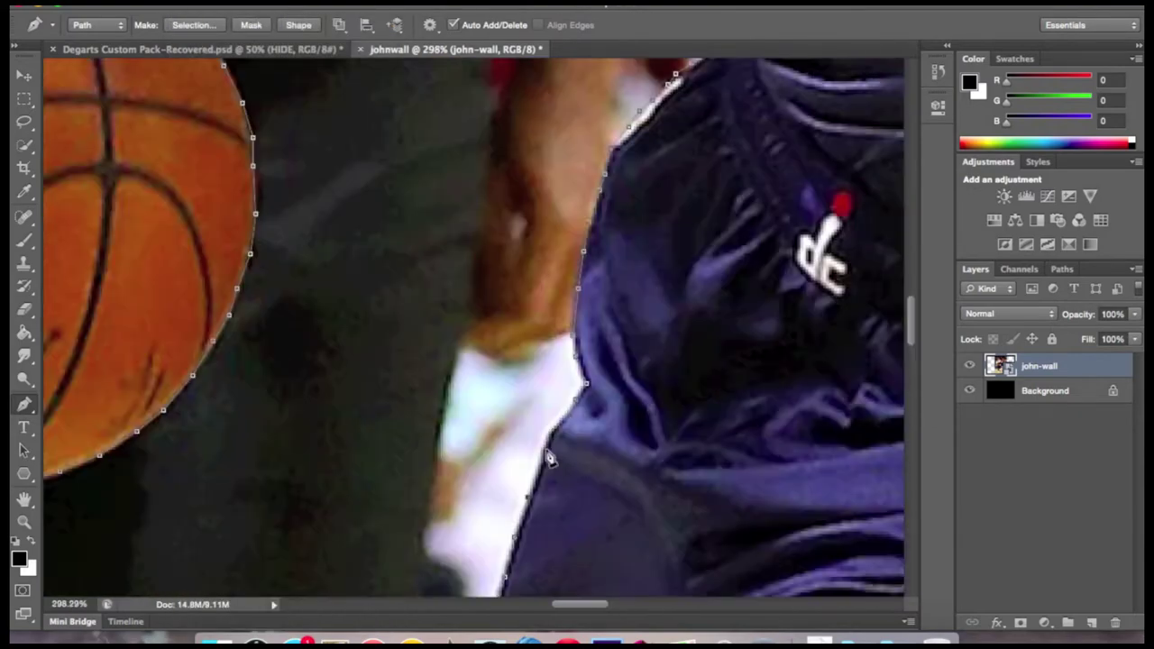
# Convert the finished path to a selection, invert it and delete the background
pyautogui.hotkey('ctrl', '0')
pyautogui.rightClick(510, 335)
pyautogui.click(573, 404)
pyautogui.press('Return')
pyautogui.hotkey('ctrl', 'shift', 'i')
# Deselect and zoom around to review the cut-out player on black
pyautogui.click(201, 186)
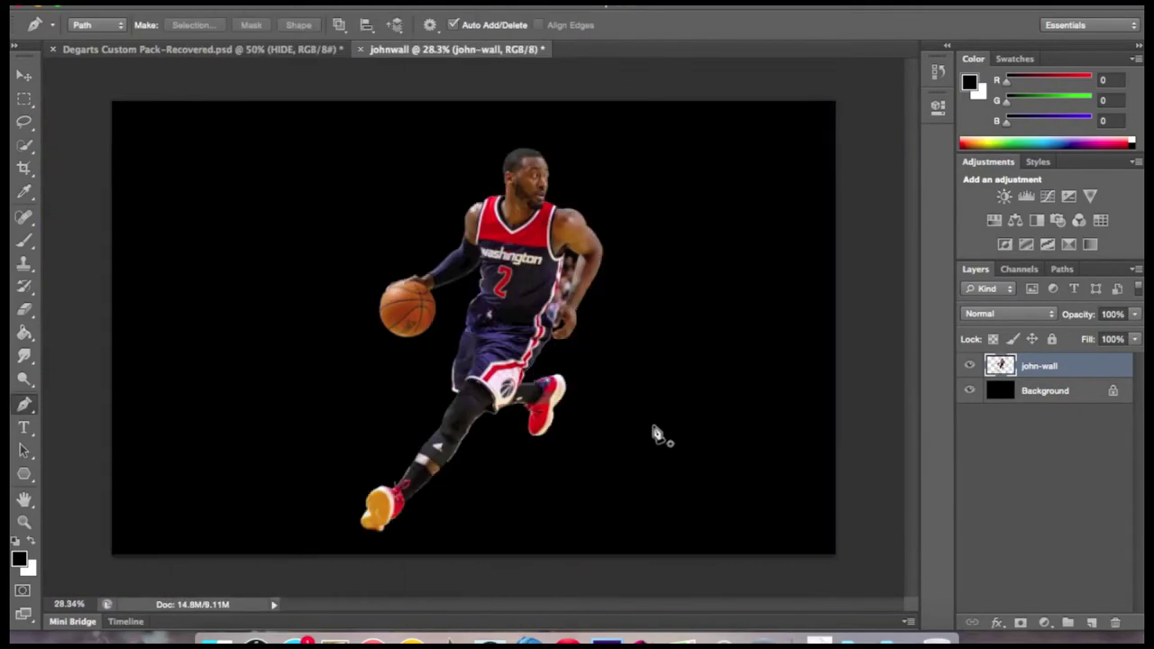
pyautogui.scroll(5, 681, 365)
pyautogui.scroll(-5, 680, 365)
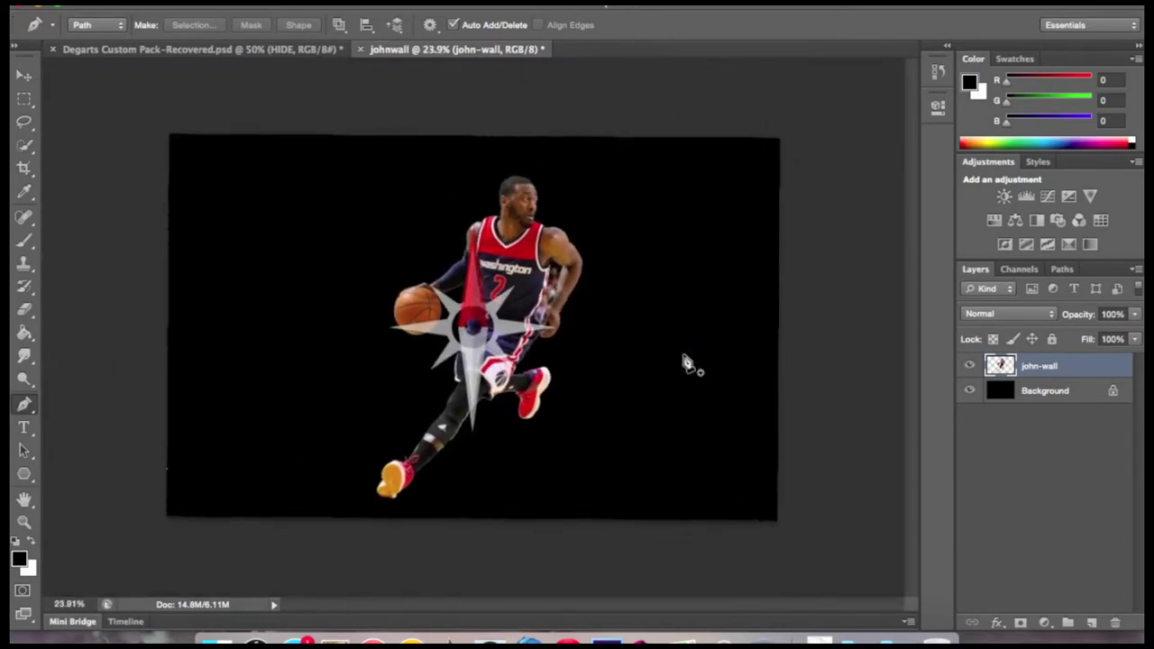
pyautogui.scroll(-2, 723, 368)
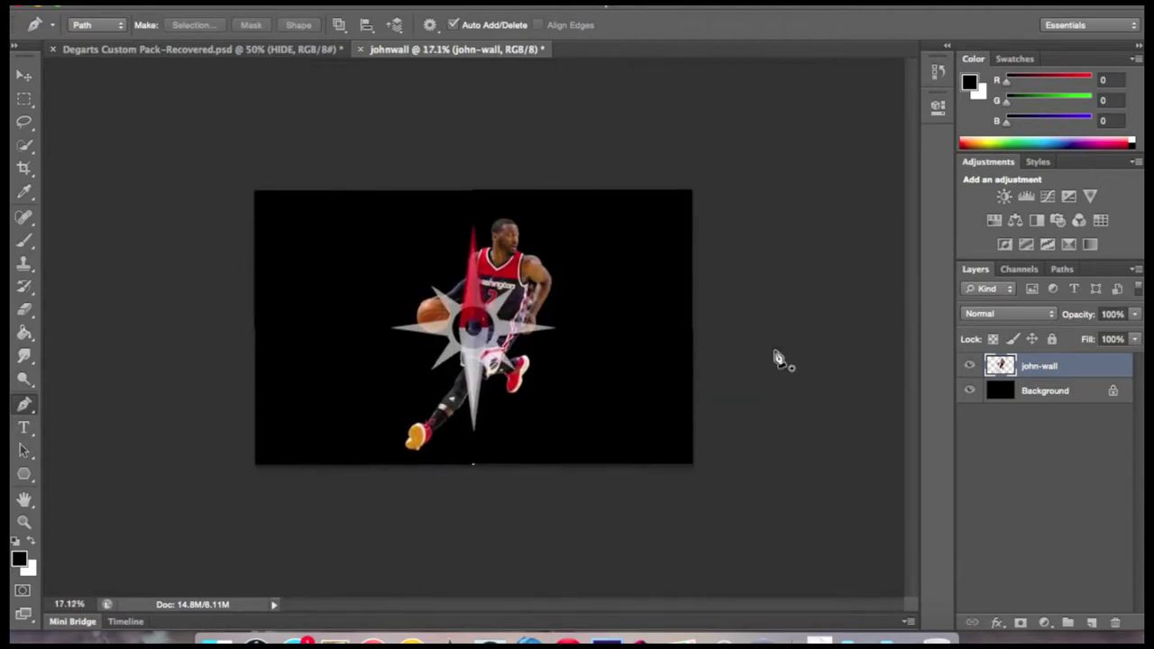
pyautogui.scroll(2, 694, 352)
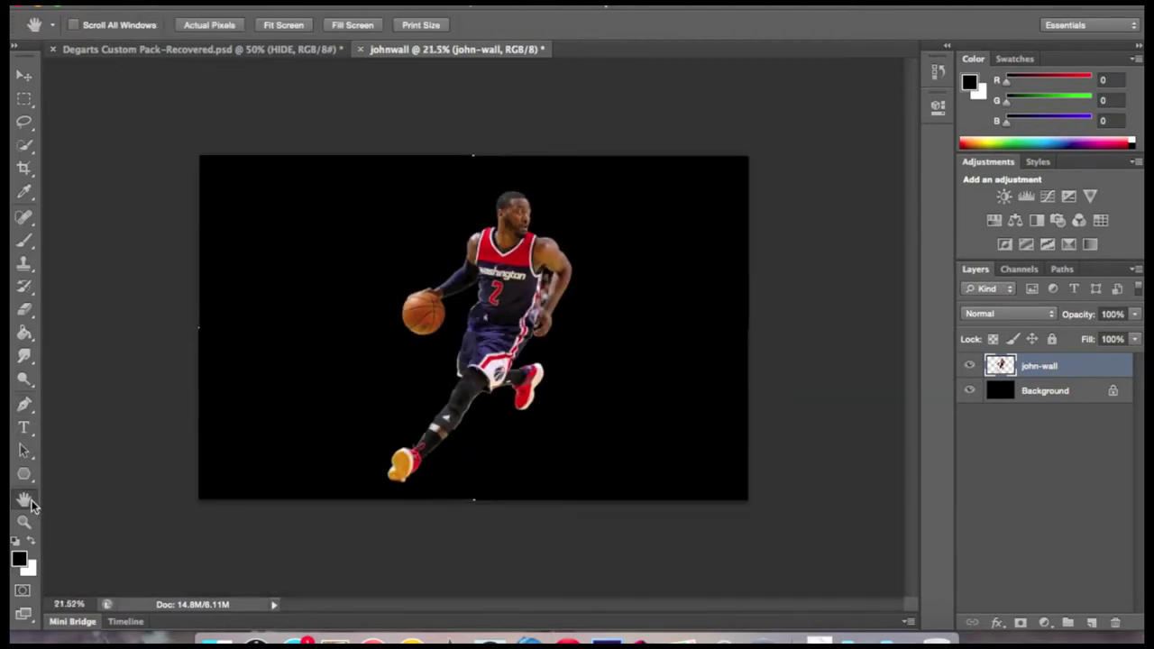
# Close the player's outline path and make it a selection with no feathering
pyautogui.press('h')
pyautogui.scroll(5, 699, 361)
pyautogui.scroll(3, 703, 374)
pyautogui.scroll(3, 703, 373)
pyautogui.moveTo(730, 195); pyautogui.dragTo(532, 200)
pyautogui.press('p')
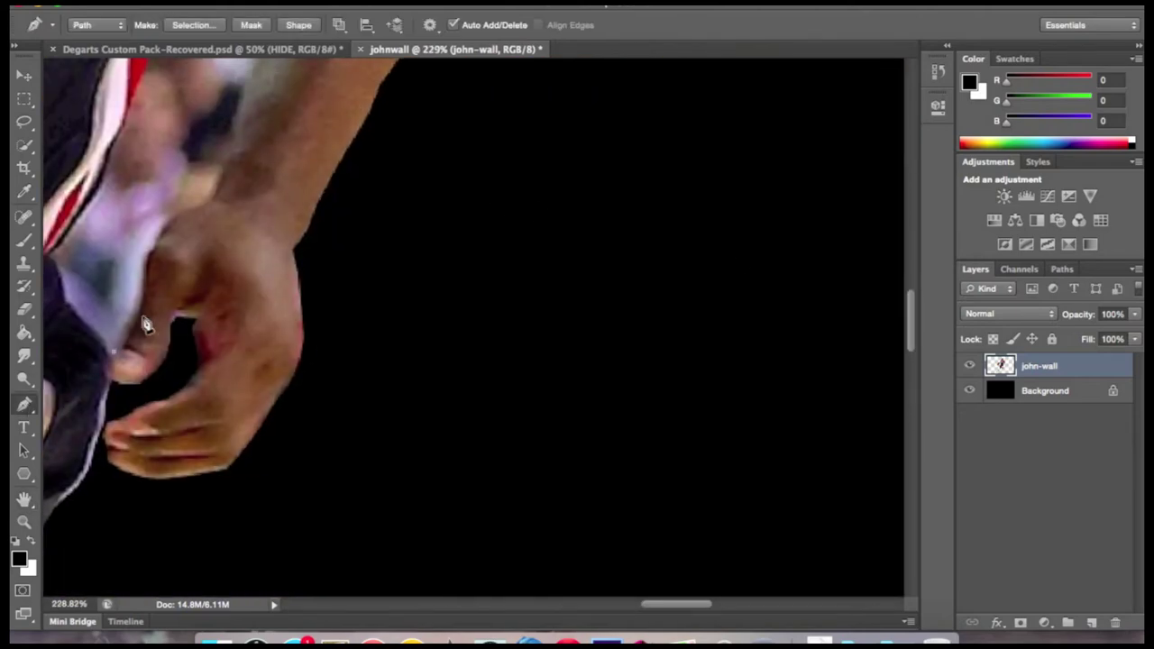
pyautogui.scroll(5, 41, 295)
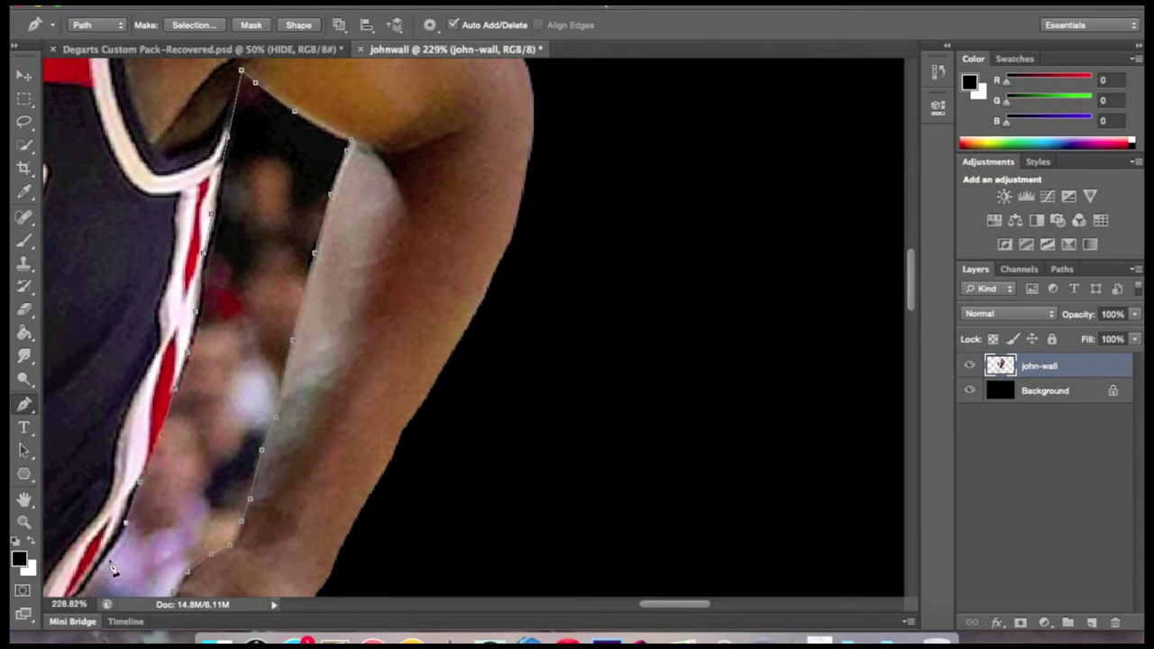
pyautogui.scroll(-5, 333, 358)
pyautogui.hscroll(-3, 333, 357)
pyautogui.click(478, 440)
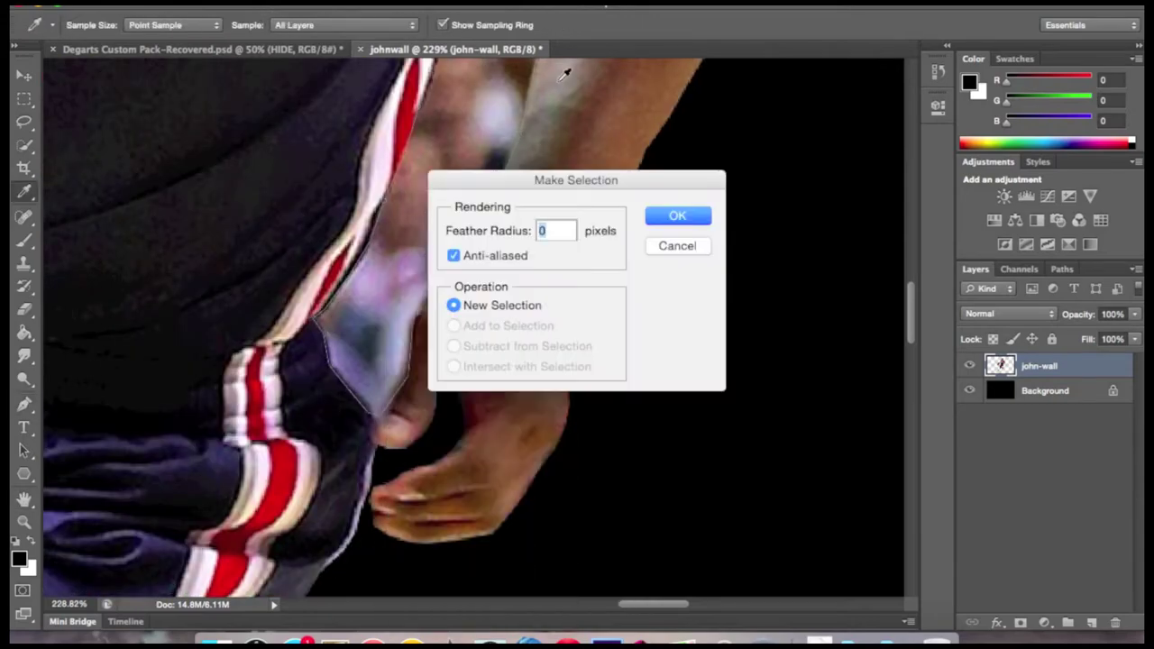
pyautogui.press('Return')
pyautogui.hotkey('ctrl', '0')
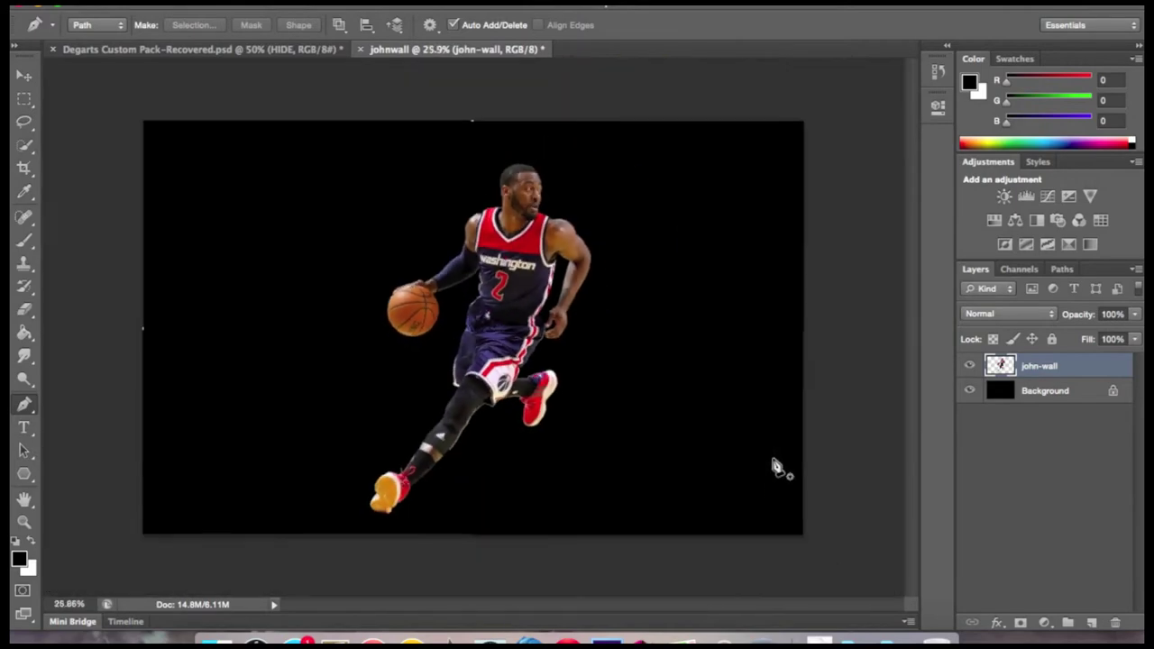
# Refine the selection edge with Smooth 47, outputting to a new john-wall copy layer
pyautogui.keyDown('ctrl'); pyautogui.click(999, 365); pyautogui.keyUp('ctrl')
pyautogui.click(424, 3)
pyautogui.hotkey('ctrl', 'alt', 'r')
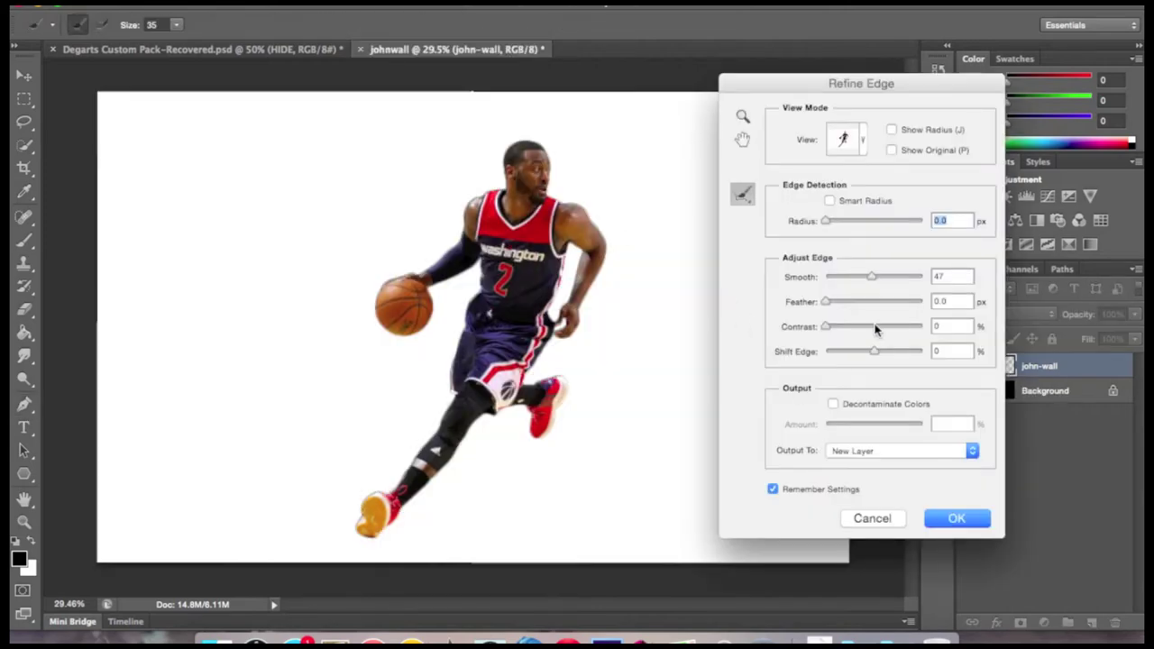
pyautogui.click(951, 518)
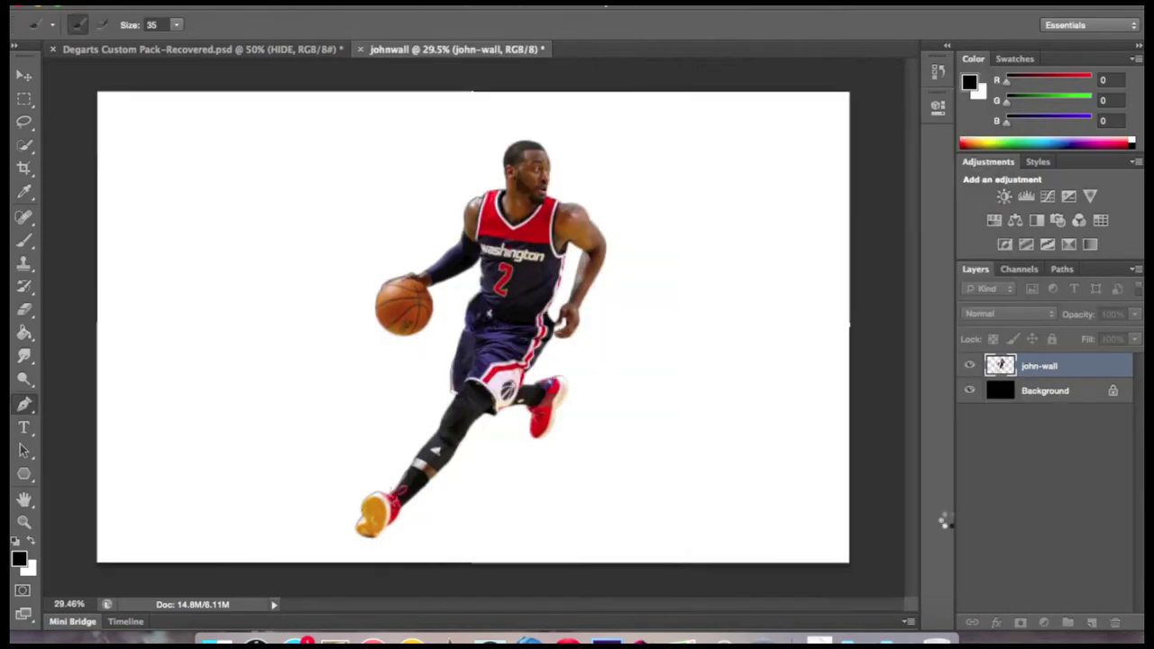
pyautogui.click(970, 392)
pyautogui.scroll(5, 472, 325)
# Erase stray fringe pixels along the arm with a full-strength eraser
pyautogui.press('e')
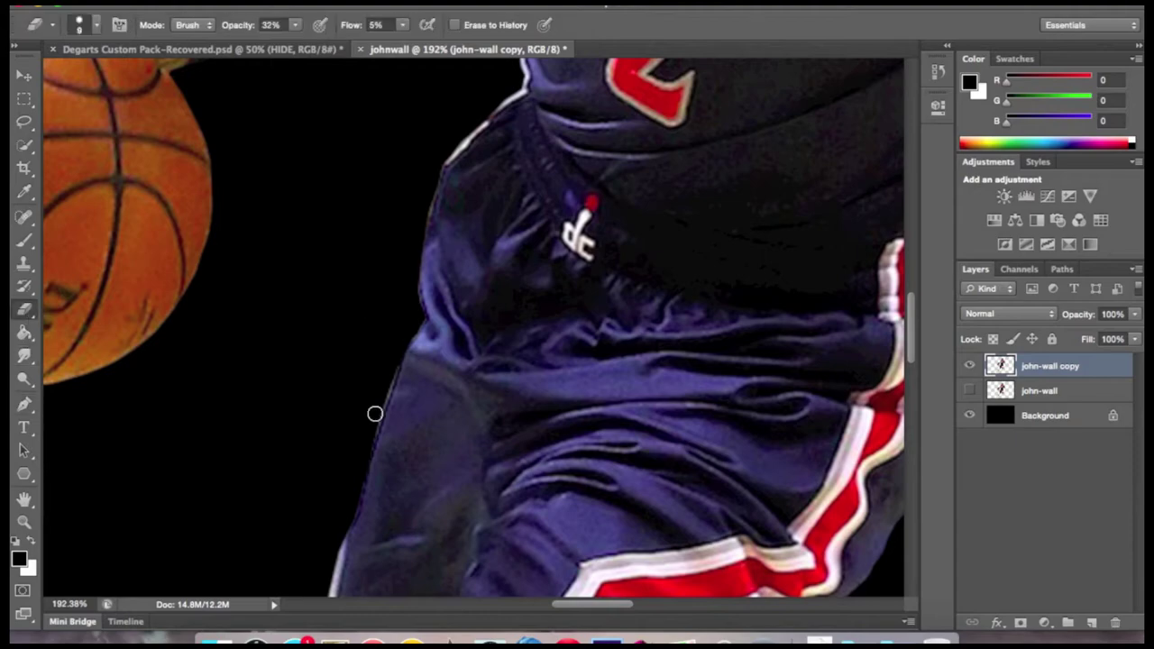
pyautogui.scroll(2, 421, 411)
pyautogui.hscroll(-2, 421, 410)
pyautogui.scroll(-5, 467, 294)
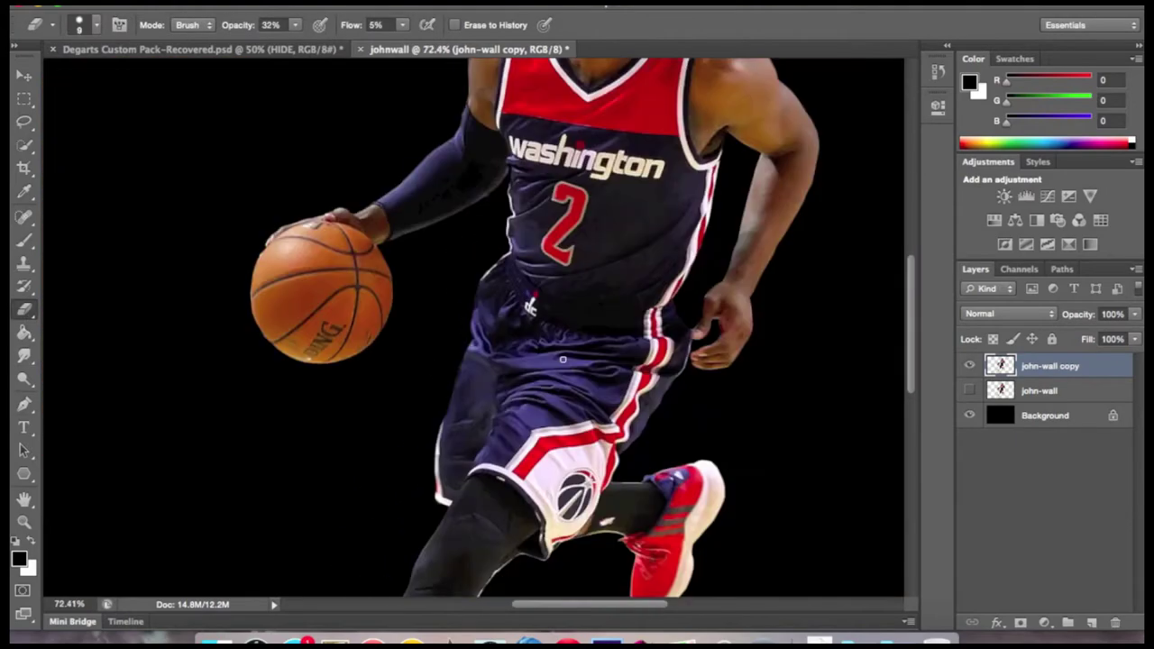
pyautogui.scroll(6, 454, 401)
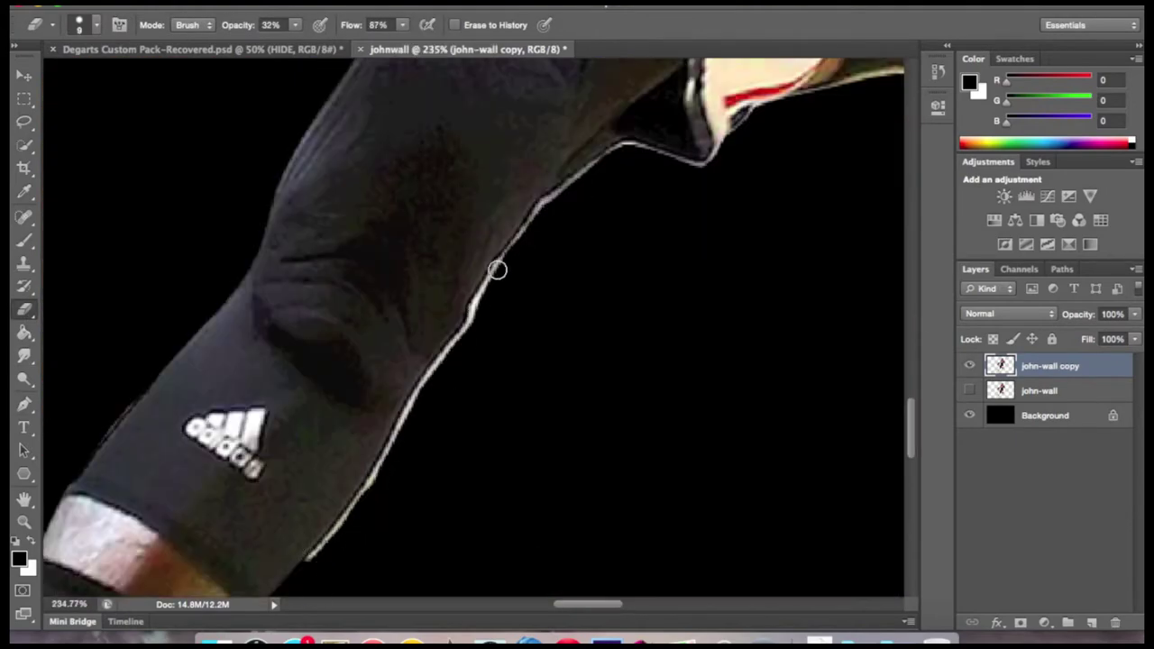
pyautogui.click(223, 35)
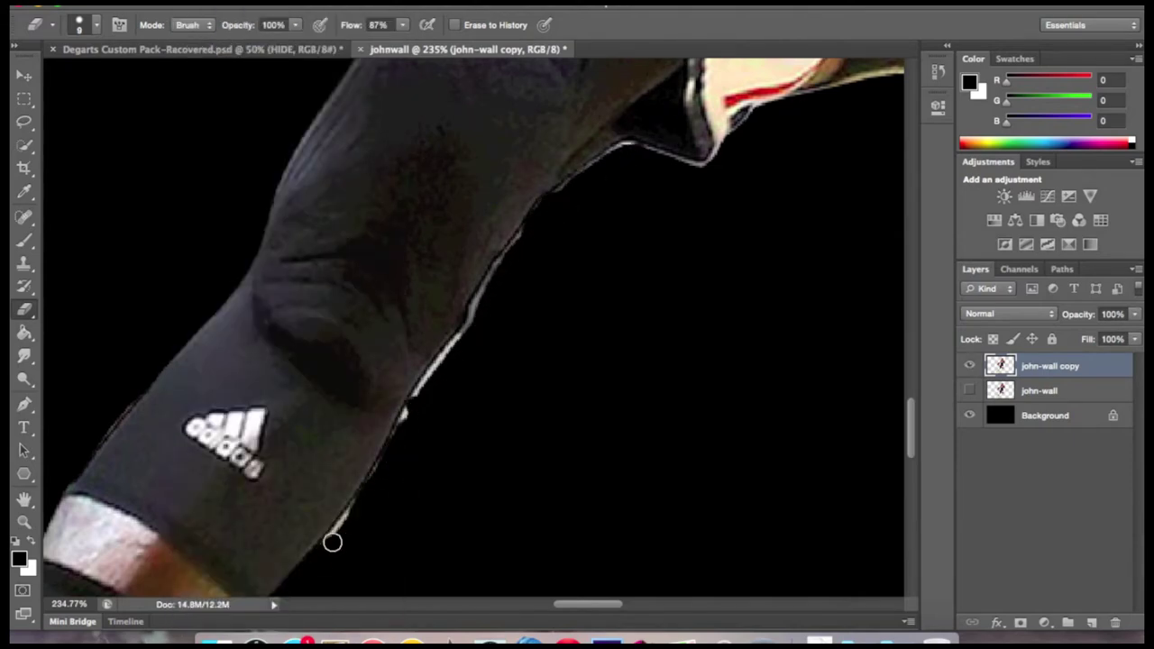
# Refine the edge again onto a john-wall copy 2 layer and nudge the player right and down
pyautogui.hotkey('ctrl', '0')
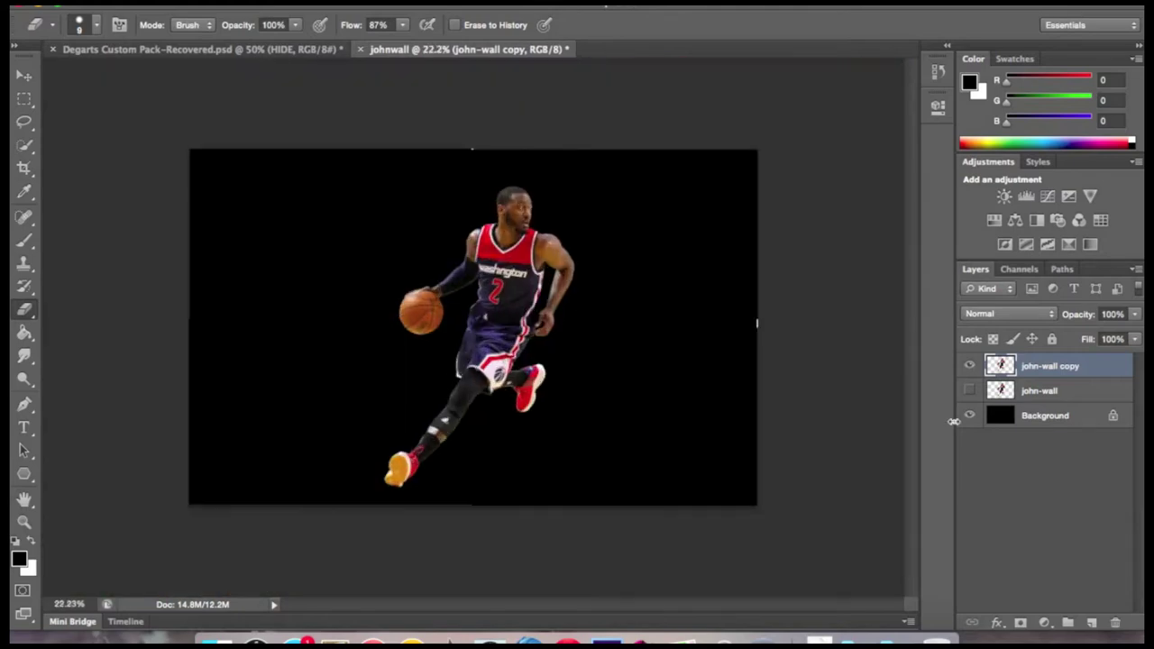
pyautogui.click(450, 193)
pyautogui.click(953, 515)
pyautogui.press('v')
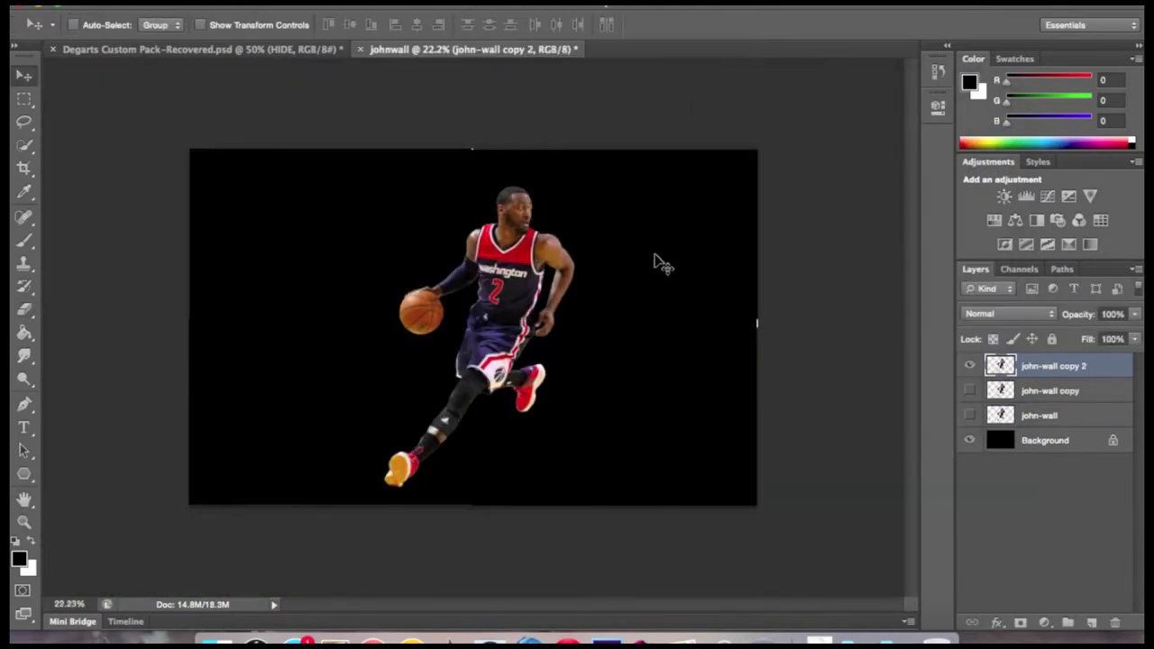
pyautogui.moveTo(639, 247); pyautogui.dragTo(652, 268)
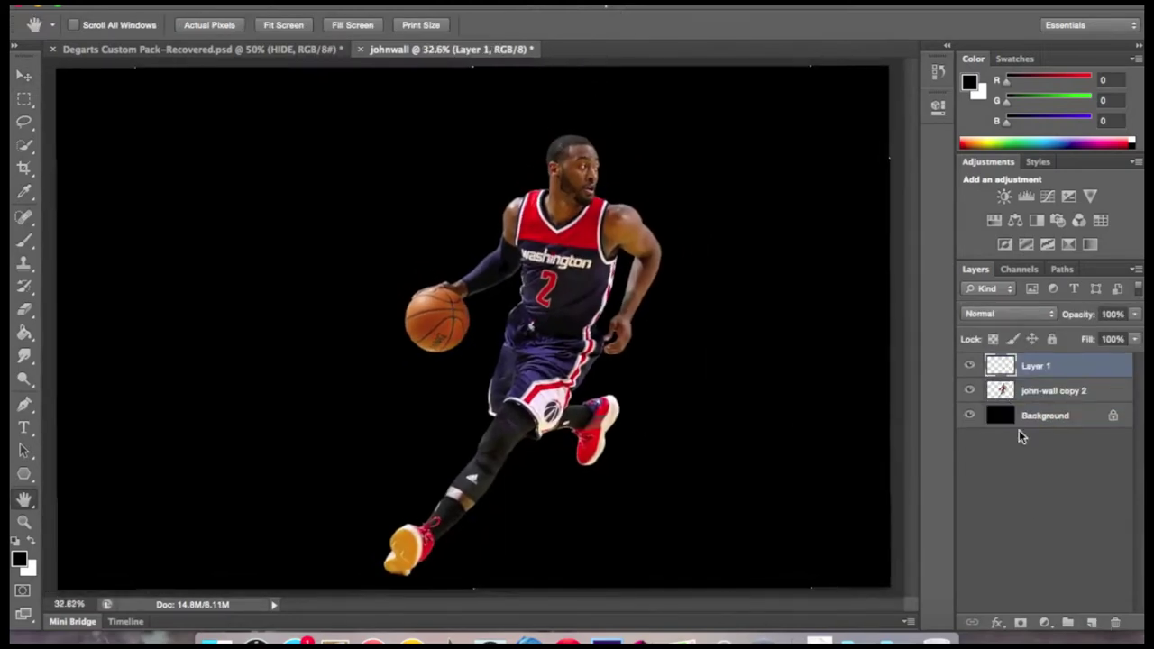
# Paint black Brush strokes over the jersey and shorts folds below the number 2
pyautogui.press('b')
pyautogui.scroll(6, 598, 322)
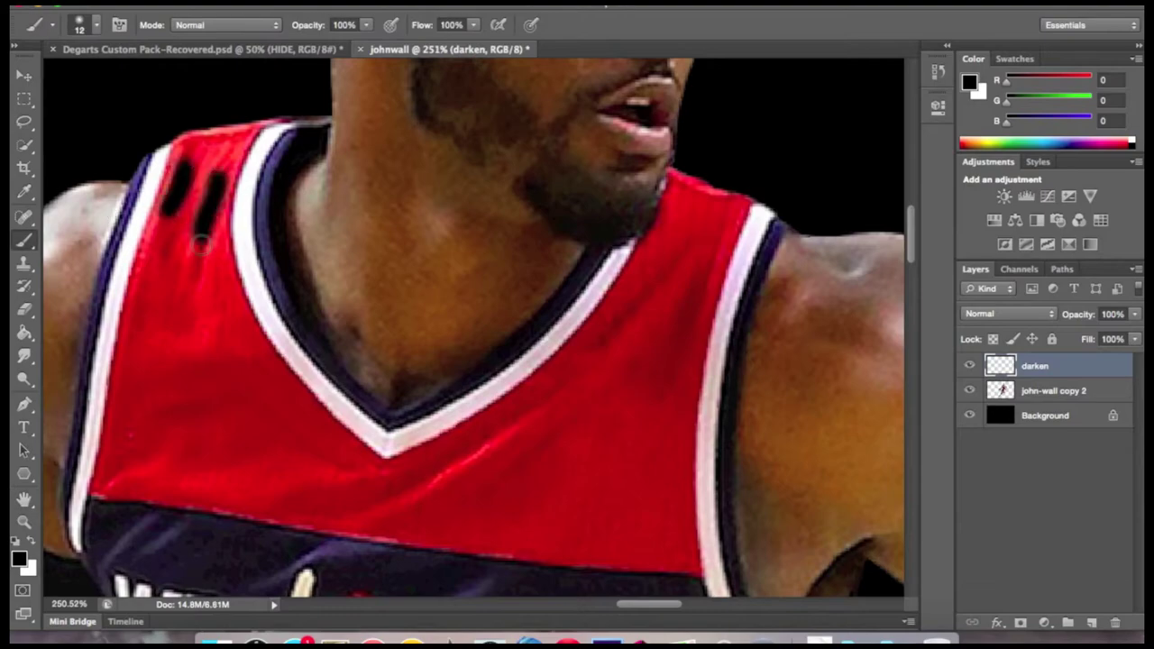
pyautogui.moveTo(597, 347); pyautogui.dragTo(674, 268)
pyautogui.moveTo(675, 360); pyautogui.dragTo(721, 260)
pyautogui.scroll(-2, 914, 218)
pyautogui.scroll(-4, 914, 218)
pyautogui.moveTo(410, 291); pyautogui.dragTo(541, 226)
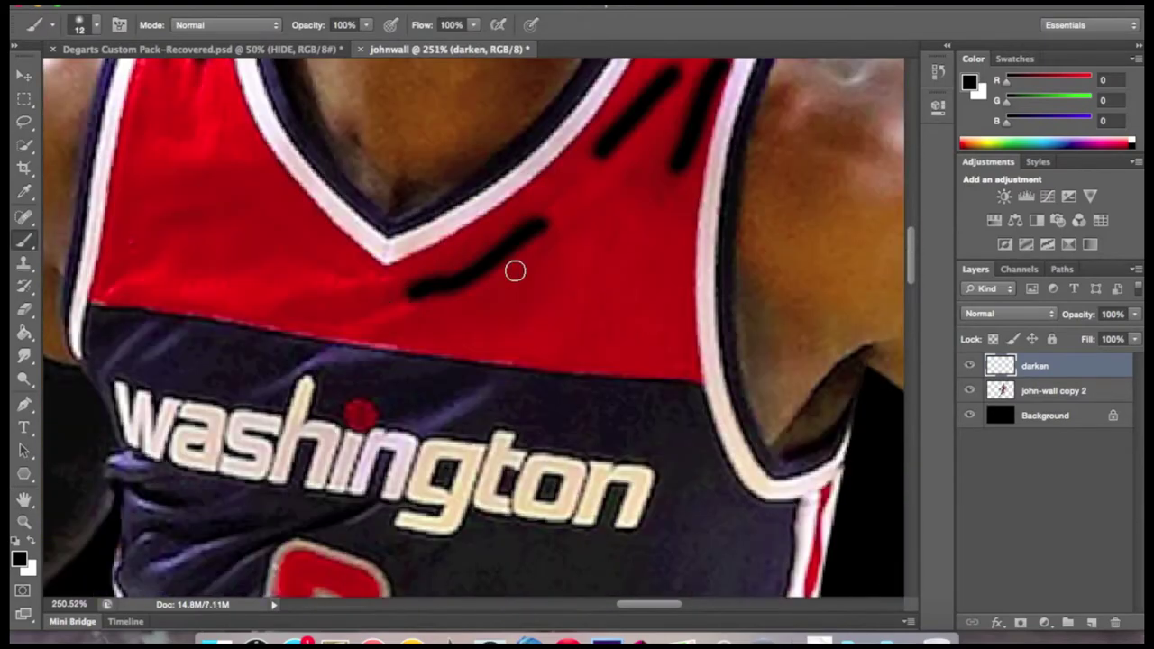
pyautogui.moveTo(910, 263); pyautogui.dragTo(911, 311)
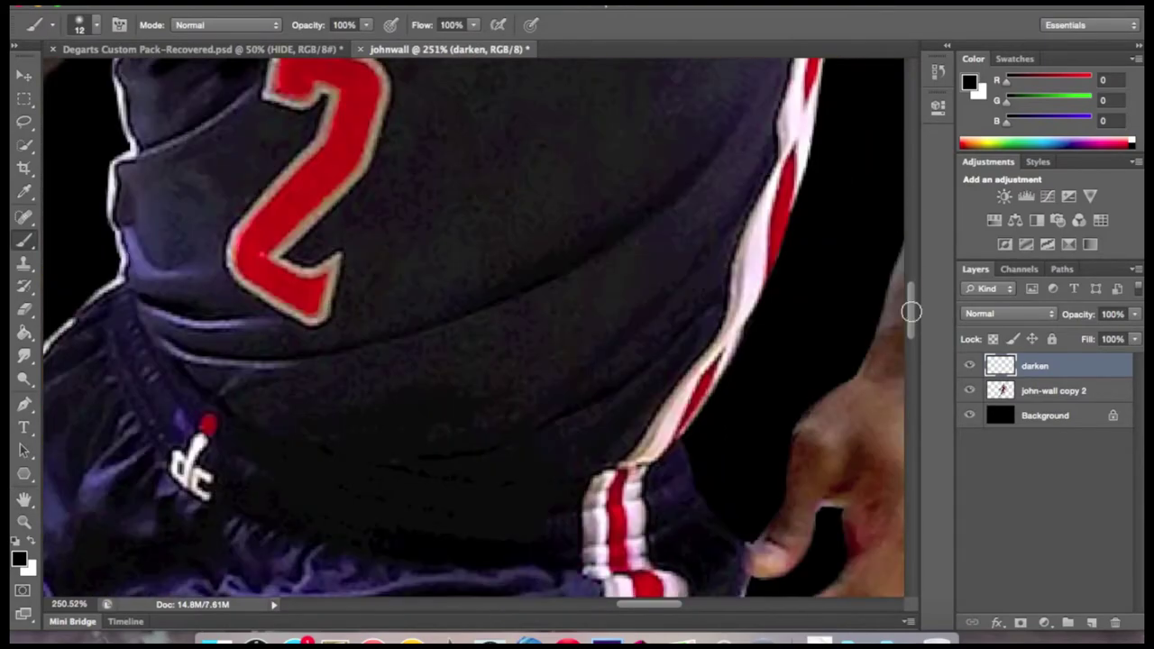
pyautogui.moveTo(759, 103)
pyautogui.mouseDown()
pyautogui.moveTo(463, 304)
pyautogui.moveTo(186, 353)
pyautogui.mouseUp()
pyautogui.moveTo(739, 212); pyautogui.dragTo(412, 405)
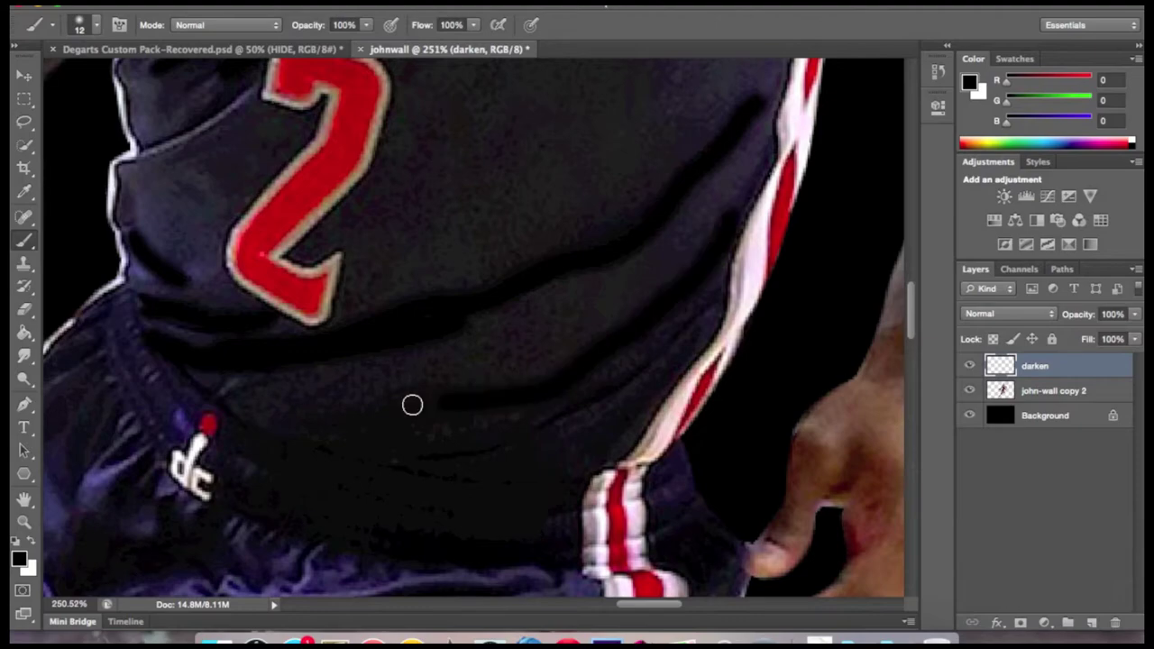
pyautogui.moveTo(686, 335); pyautogui.dragTo(505, 431)
# Zoom out to frame the ball and jersey, keeping the Brush active
pyautogui.hotkey('ctrl', '-')
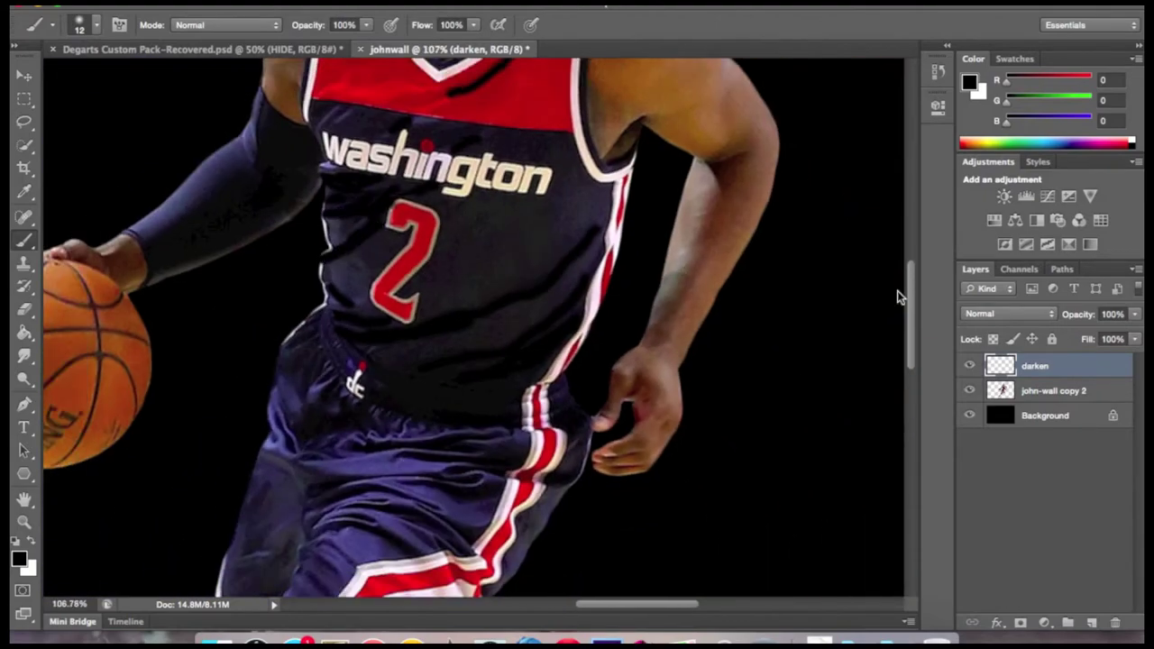
pyautogui.moveTo(909, 290); pyautogui.dragTo(909, 349)
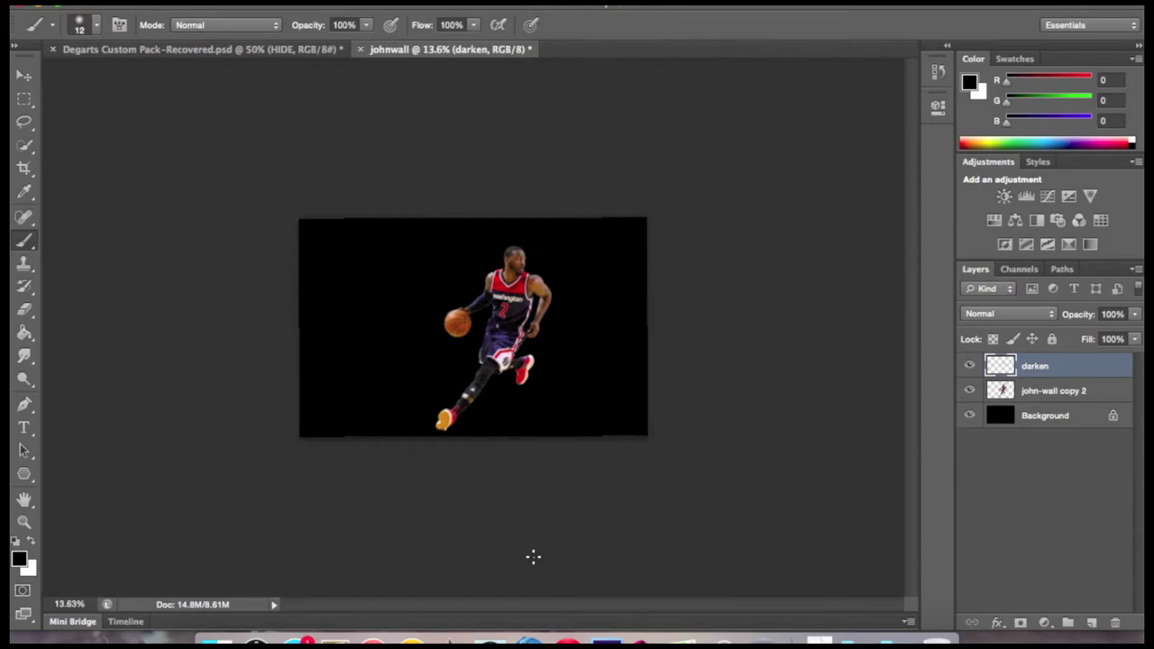
pyautogui.moveTo(544, 559)
pyautogui.mouseDown()
pyautogui.moveTo(572, 120)
pyautogui.moveTo(225, 54)
pyautogui.mouseUp()
pyautogui.press('v')
pyautogui.press('b')
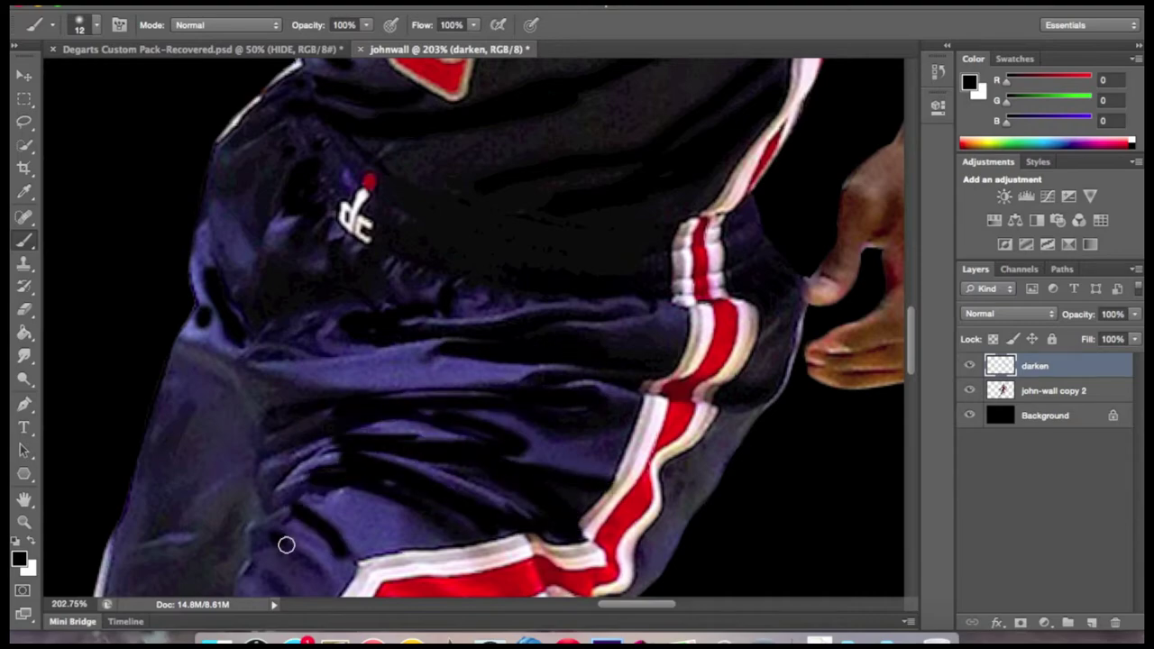
# Blend the darken layer in Soft Light at 72% opacity and undo the light marks on the ball
pyautogui.scroll(-10, 742, 247)
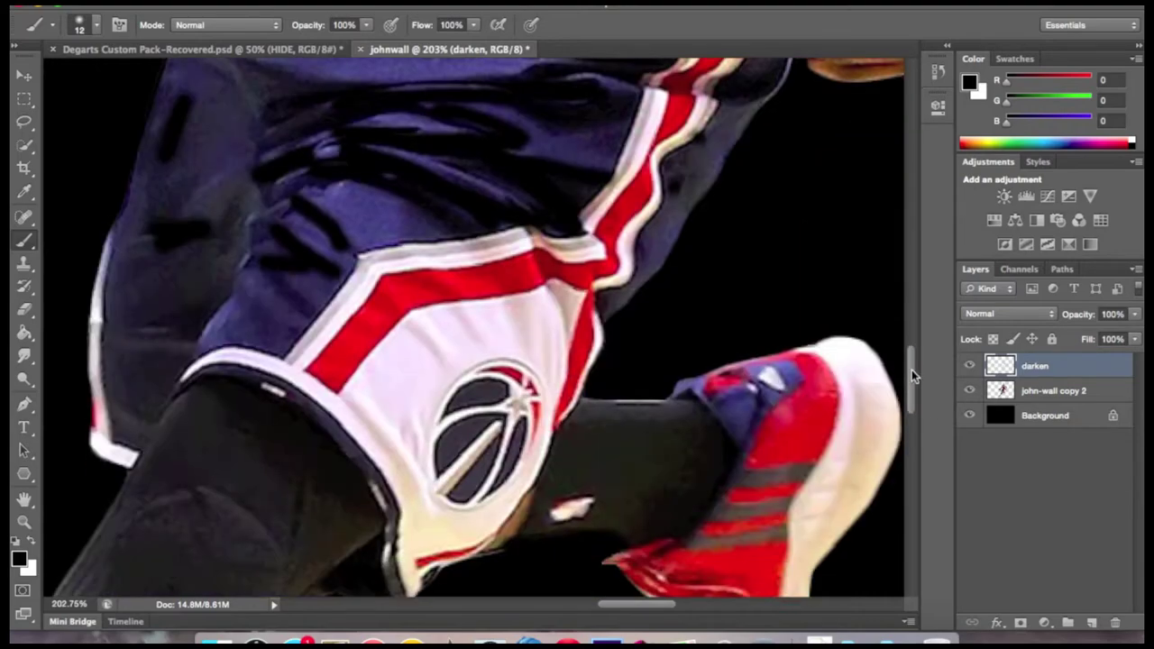
pyautogui.click(1008, 313)
pyautogui.click(1000, 469)
pyautogui.moveTo(1134, 314); pyautogui.dragTo(1094, 335)
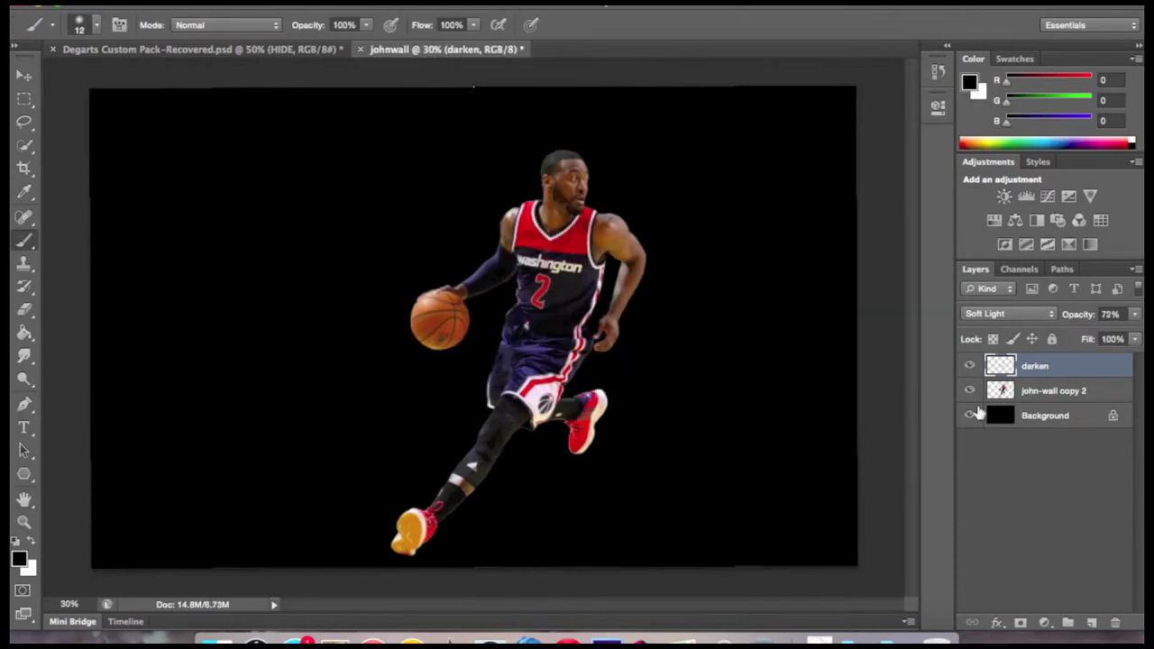
pyautogui.scroll(5, 472, 328)
pyautogui.hotkey('ctrl', 'alt', 'z')
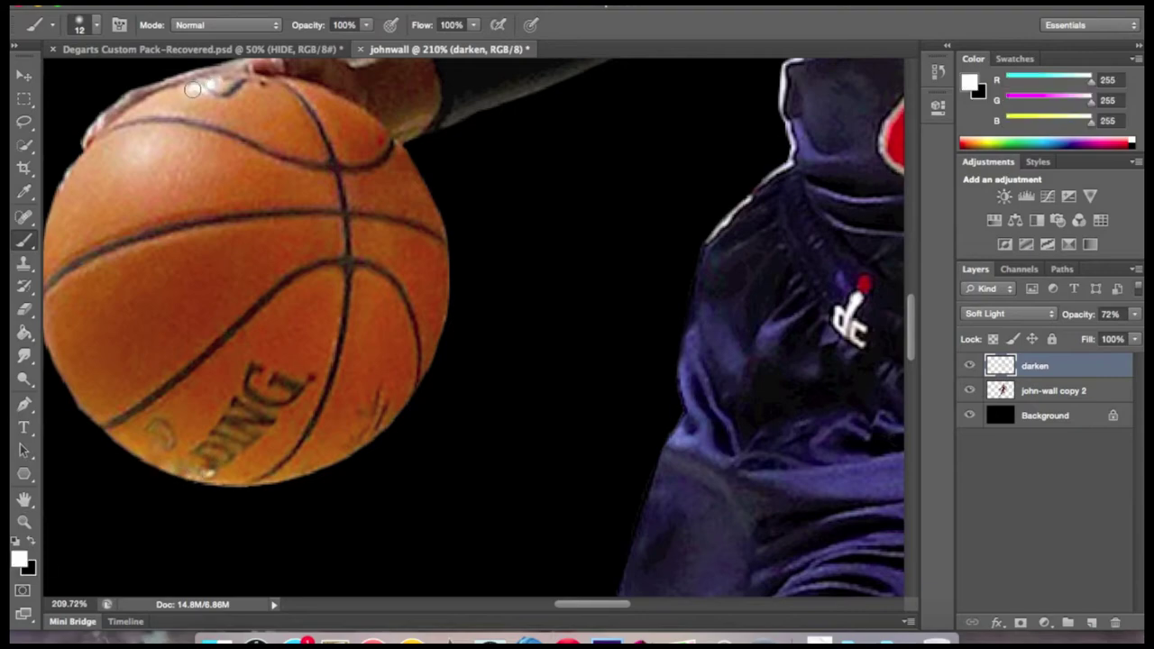
# Bring the player's head into view and select the john-wall copy 2 layer
pyautogui.scroll(-5, 192, 89)
pyautogui.moveTo(451, 225); pyautogui.dragTo(433, 451)
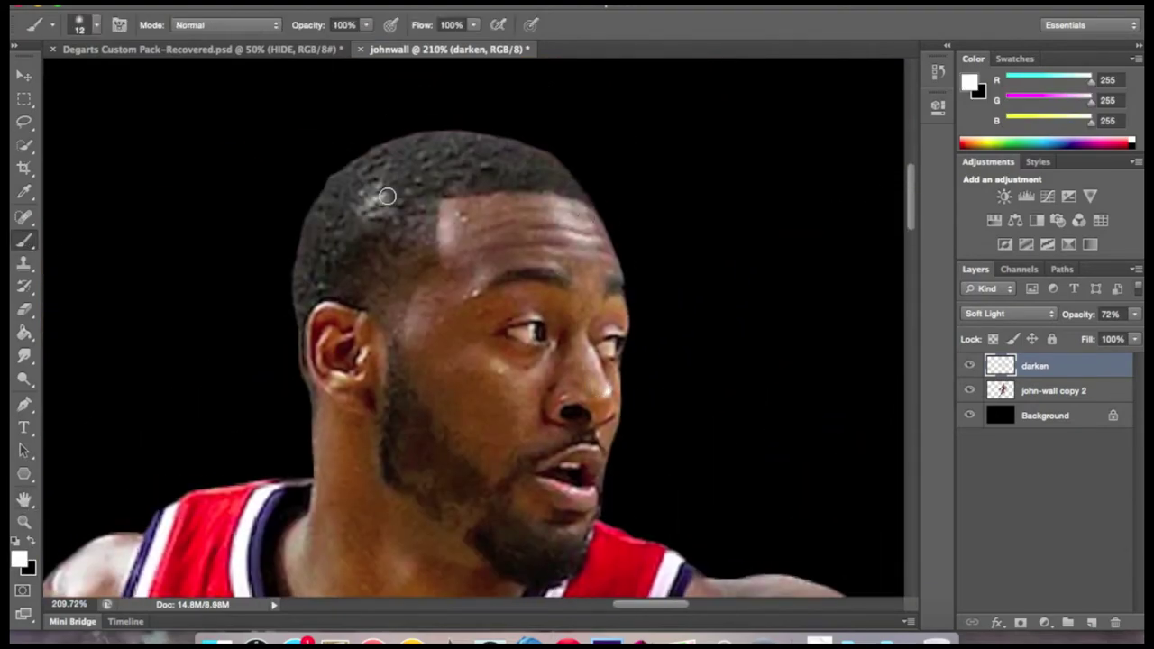
pyautogui.scroll(-5, 387, 196)
pyautogui.scroll(2, 541, 315)
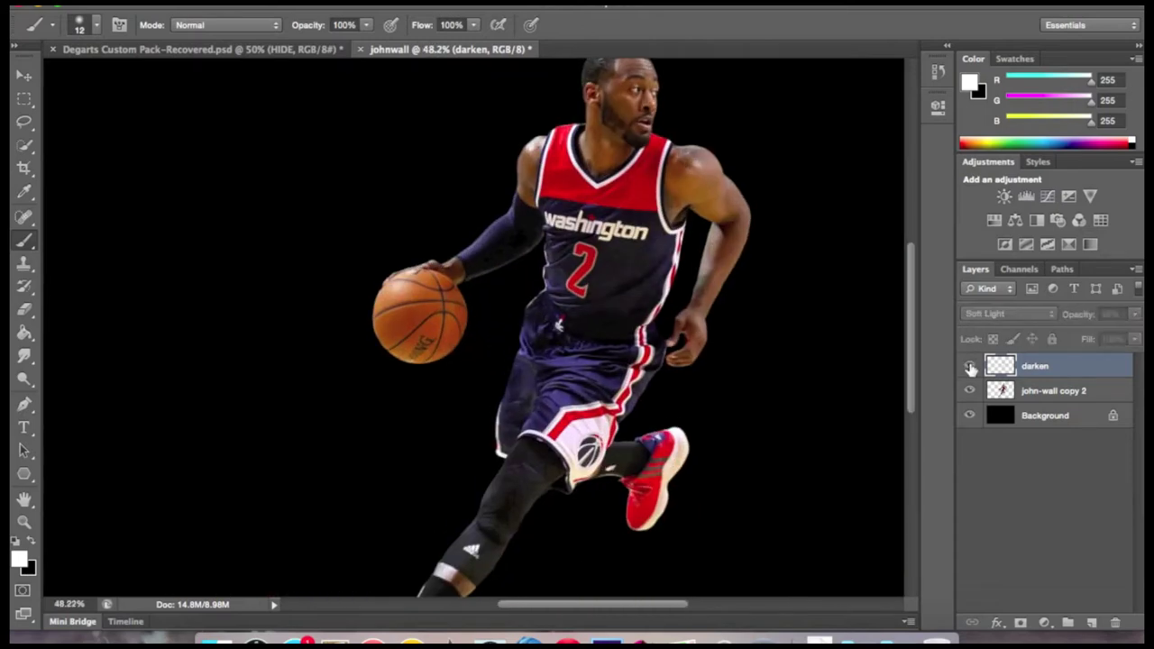
pyautogui.scroll(-3, 786, 334)
pyautogui.click(1052, 391)
# Add a Curves layer clipped to the player at 52% opacity, plus a Cobalt-Carmine Color Lookup
pyautogui.click(1048, 197)
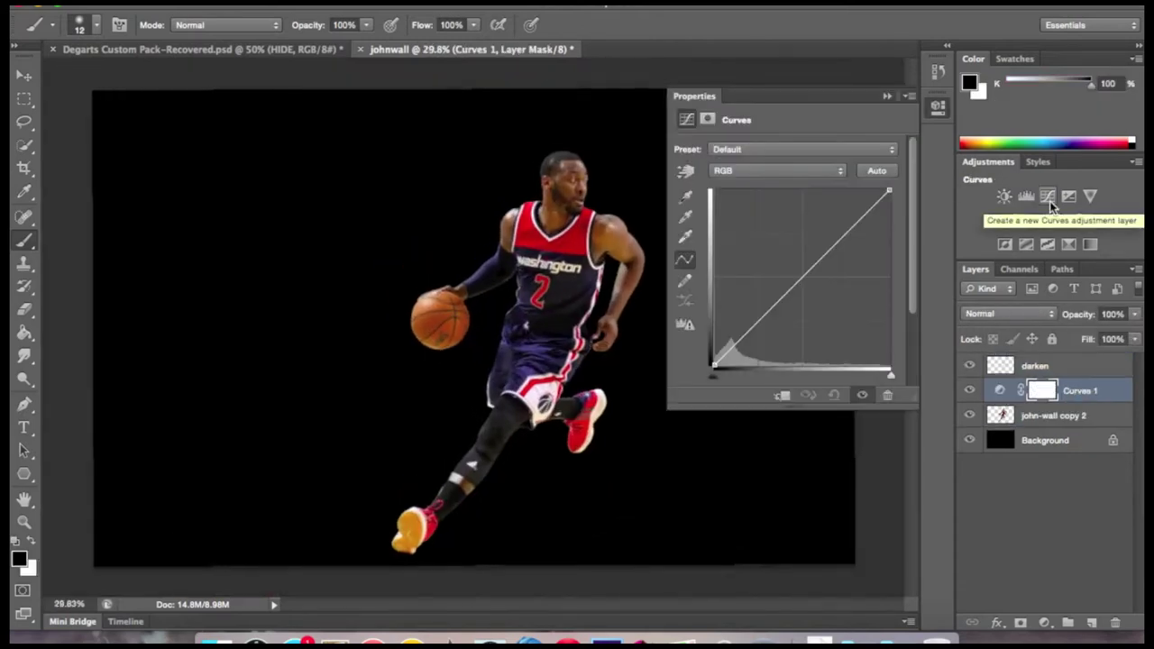
pyautogui.keyDown('alt'); pyautogui.click(1031, 405); pyautogui.keyUp('alt')
pyautogui.click(1134, 314)
pyautogui.moveTo(1127, 332); pyautogui.dragTo(1094, 336)
pyautogui.click(1101, 220)
pyautogui.click(816, 169)
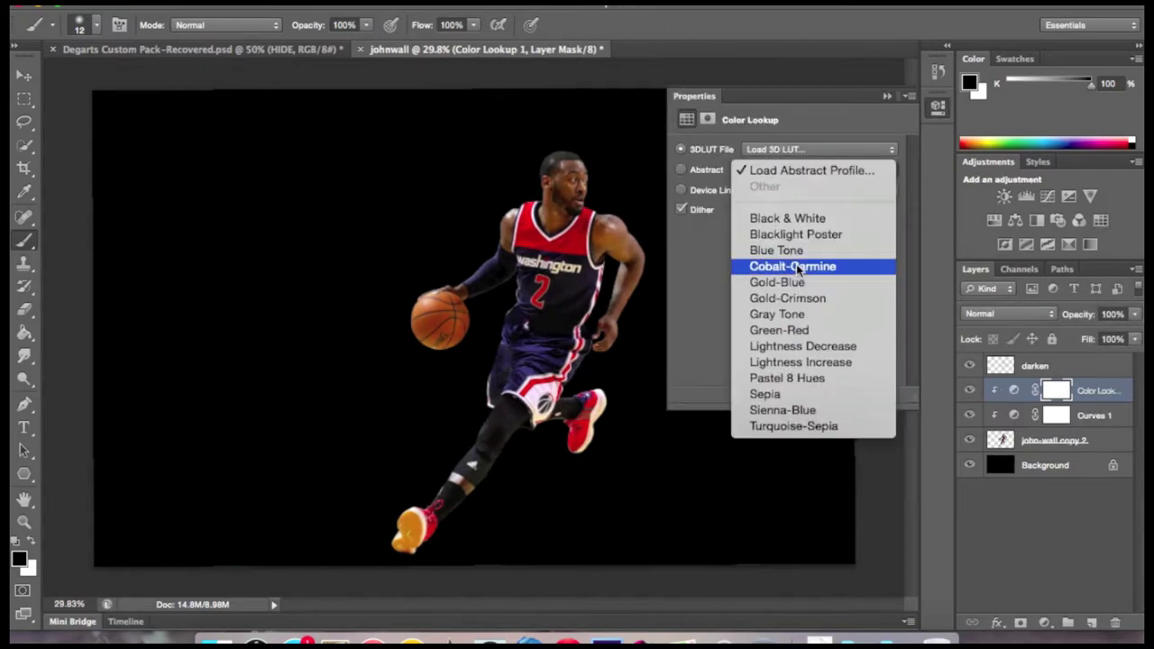
pyautogui.click(796, 266)
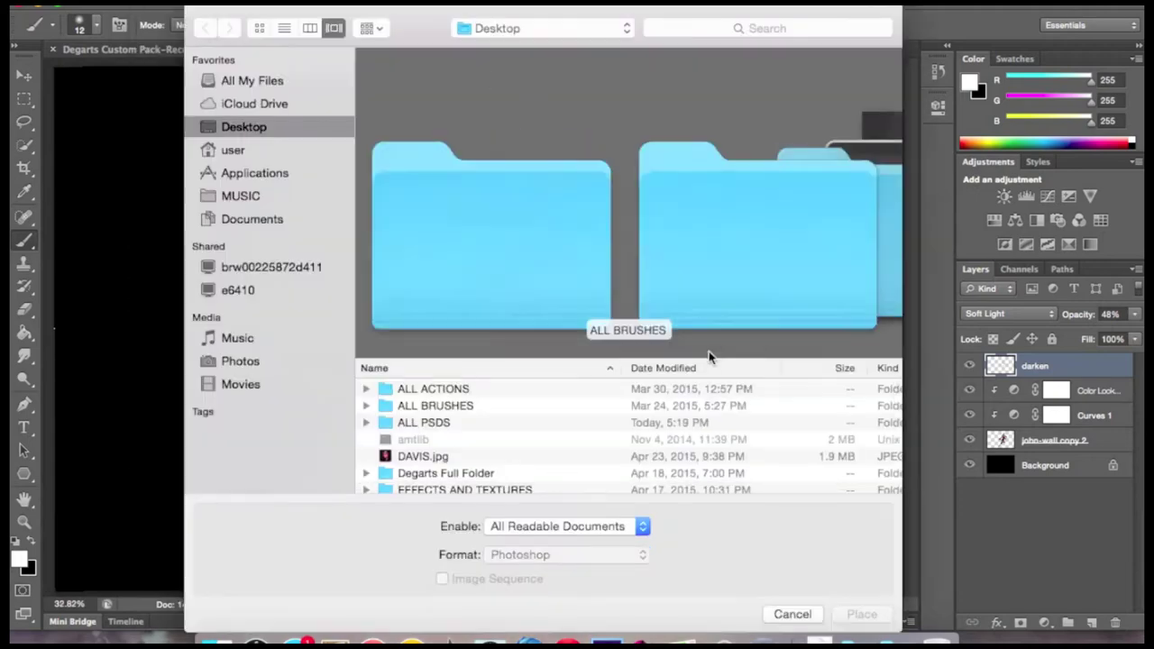
# Place Dust14 from the Dust Effects folder and blend it in Screen mode
pyautogui.doubleClick(480, 474)
pyautogui.hscroll(4, 637, 243)
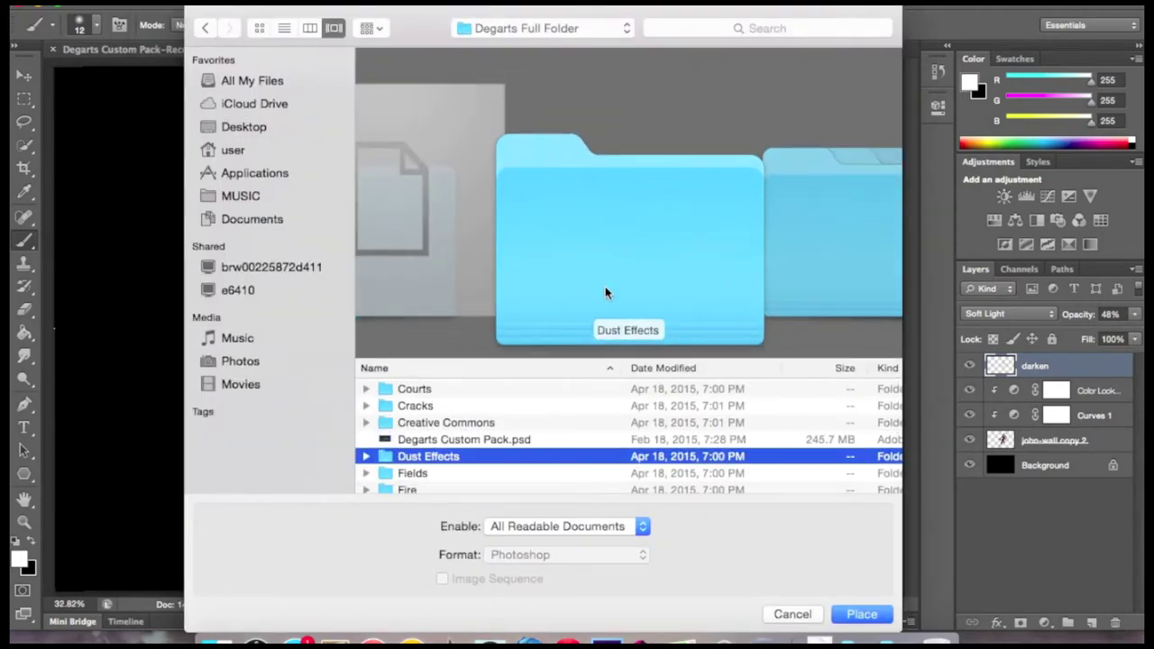
pyautogui.doubleClick(417, 457)
pyautogui.hscroll(-4, 838, 232)
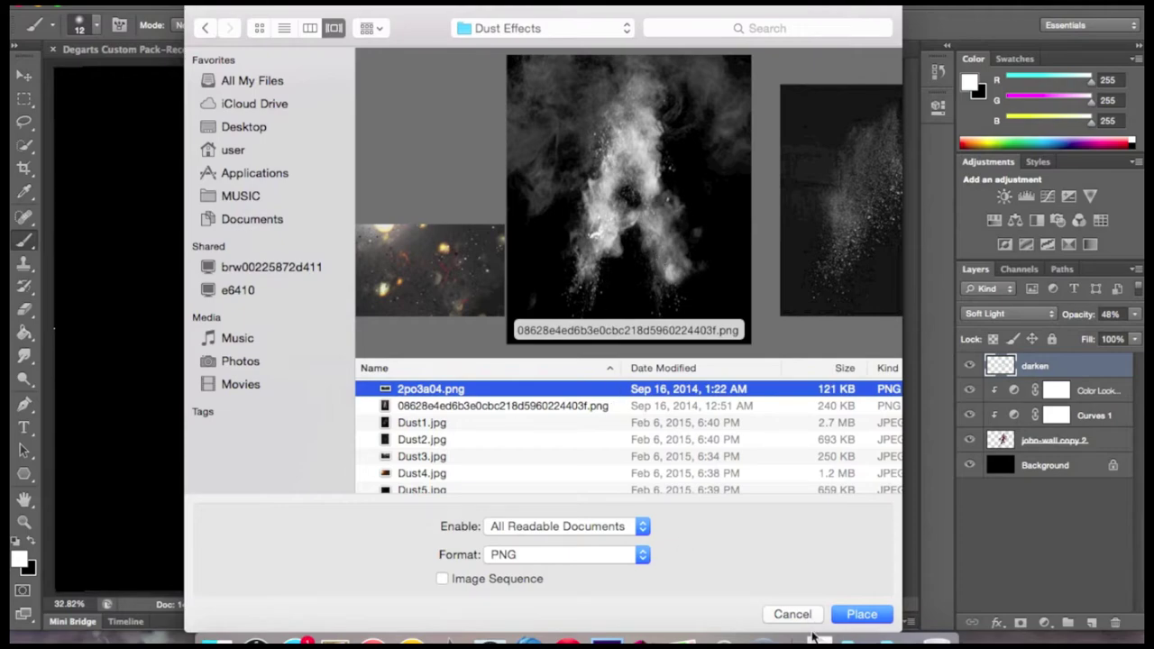
pyautogui.hscroll(4, 604, 277)
pyautogui.hscroll(5, 603, 278)
pyautogui.press('Return')
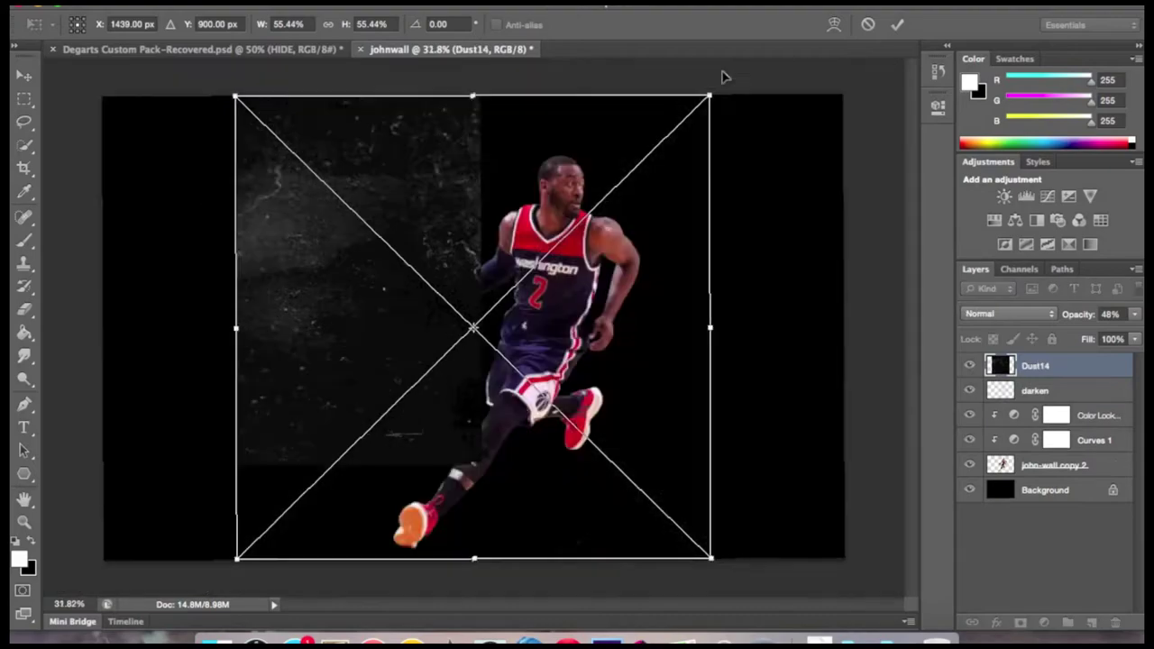
pyautogui.press('Return')
pyautogui.click(1008, 313)
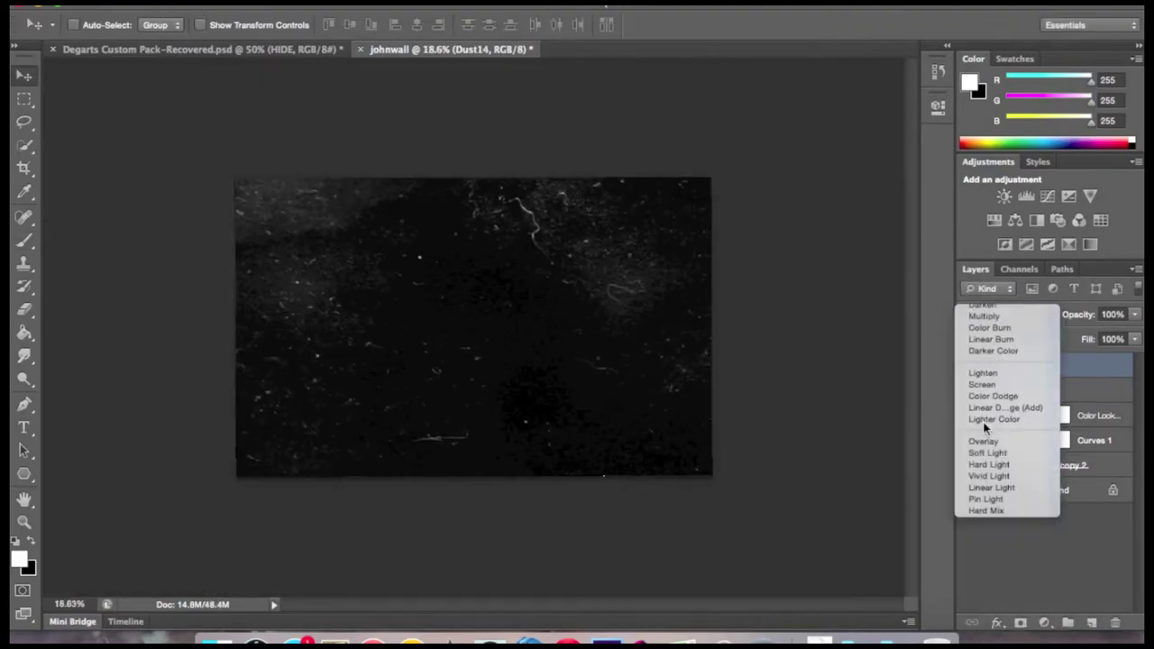
pyautogui.click(1001, 427)
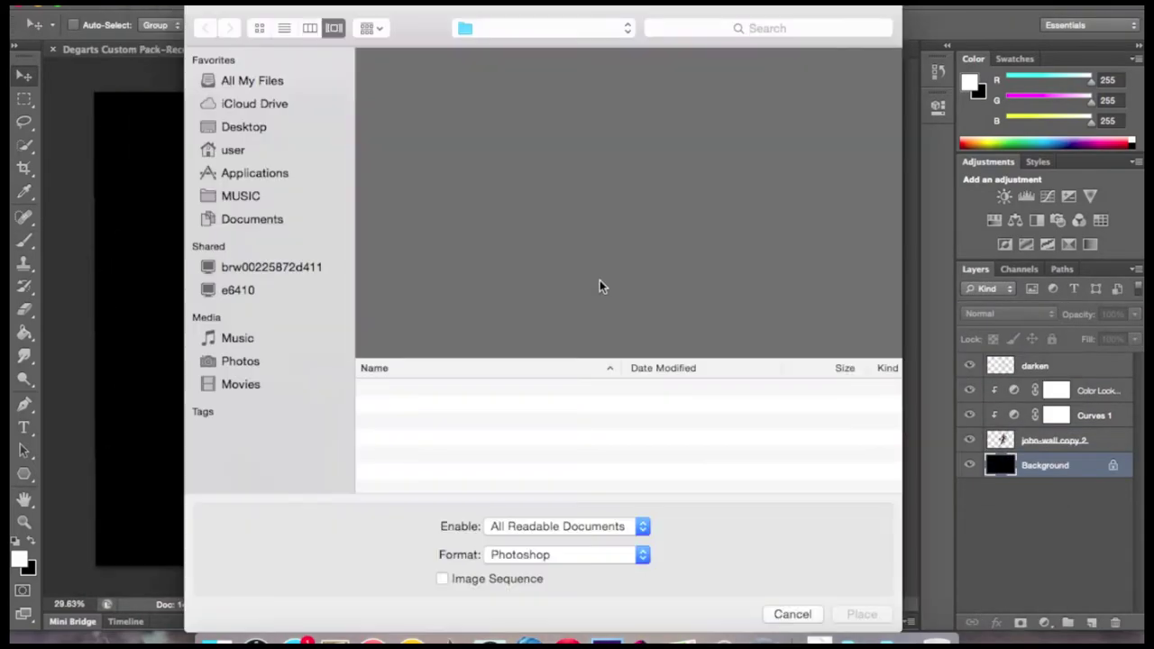
# Place the Blue.png flare from the Flares folder in Degarts Full Folder
pyautogui.click(239, 127)
pyautogui.click(422, 468)
pyautogui.doubleClick(422, 468)
pyautogui.click(422, 466)
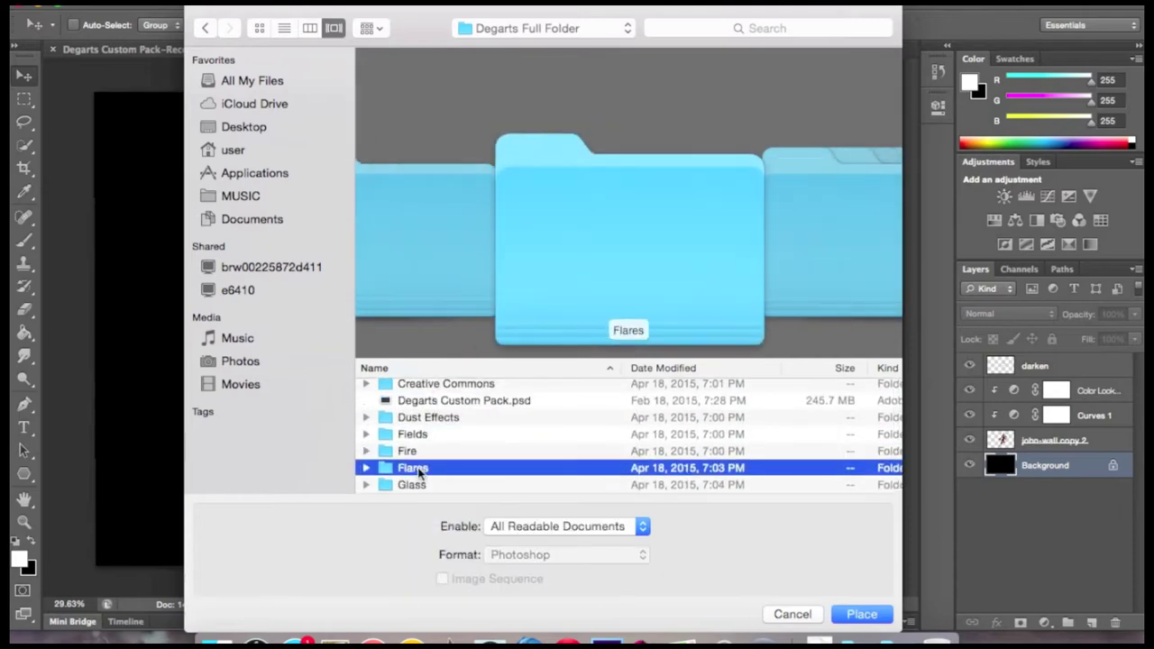
pyautogui.doubleClick(422, 467)
pyautogui.scroll(-10, 425, 394)
pyautogui.scroll(15, 415, 406)
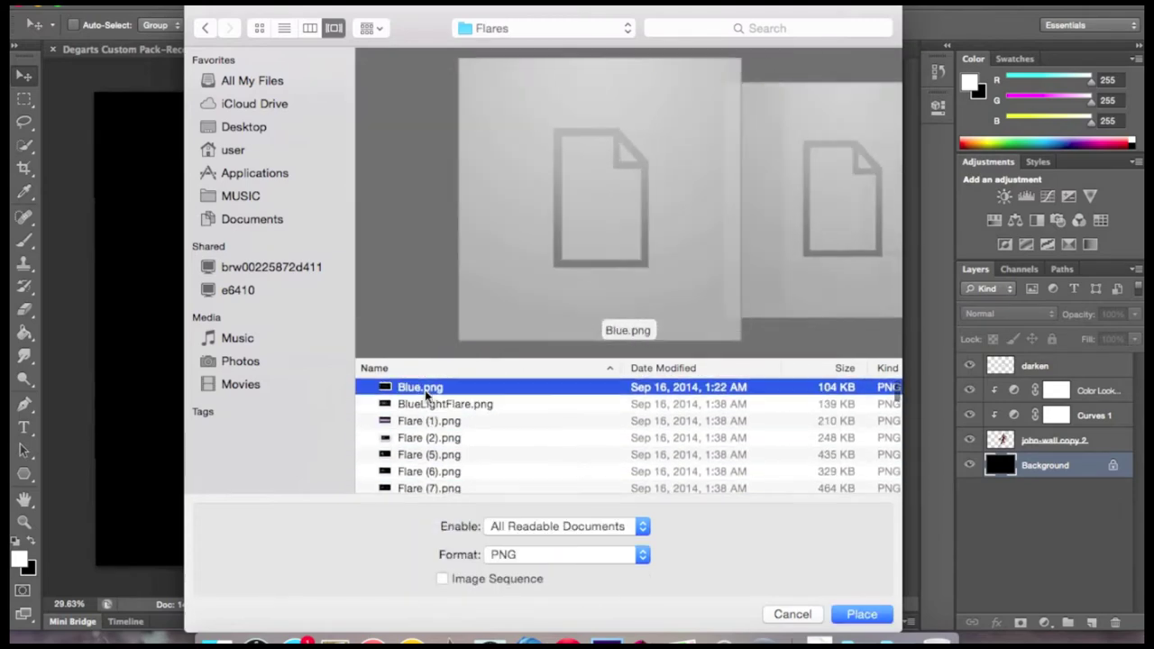
pyautogui.press('Return')
# Rotate, scale and move the blue flare diagonally behind the player
pyautogui.press('Return')
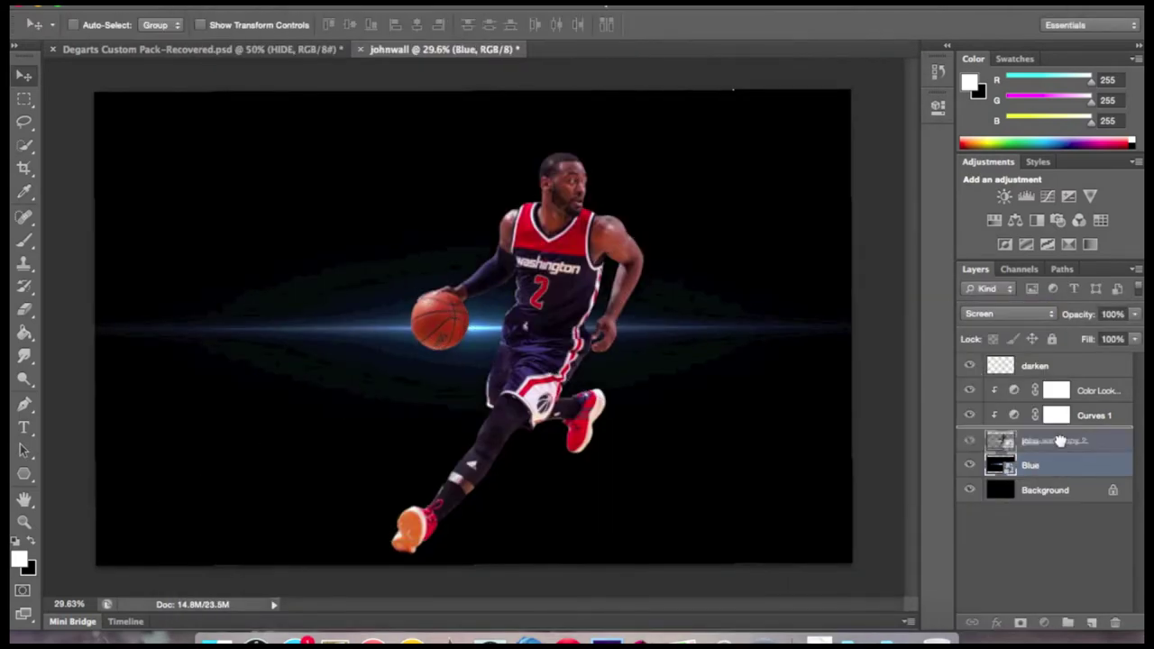
pyautogui.hotkey('ctrl', 't')
pyautogui.moveTo(847, 550); pyautogui.dragTo(553, 529)
pyautogui.press('Return')
pyautogui.moveTo(298, 424); pyautogui.dragTo(613, 197)
pyautogui.scroll(5, 442, 311)
# Erase most of the blue flare and set its layer opacity to 50%
pyautogui.press('e')
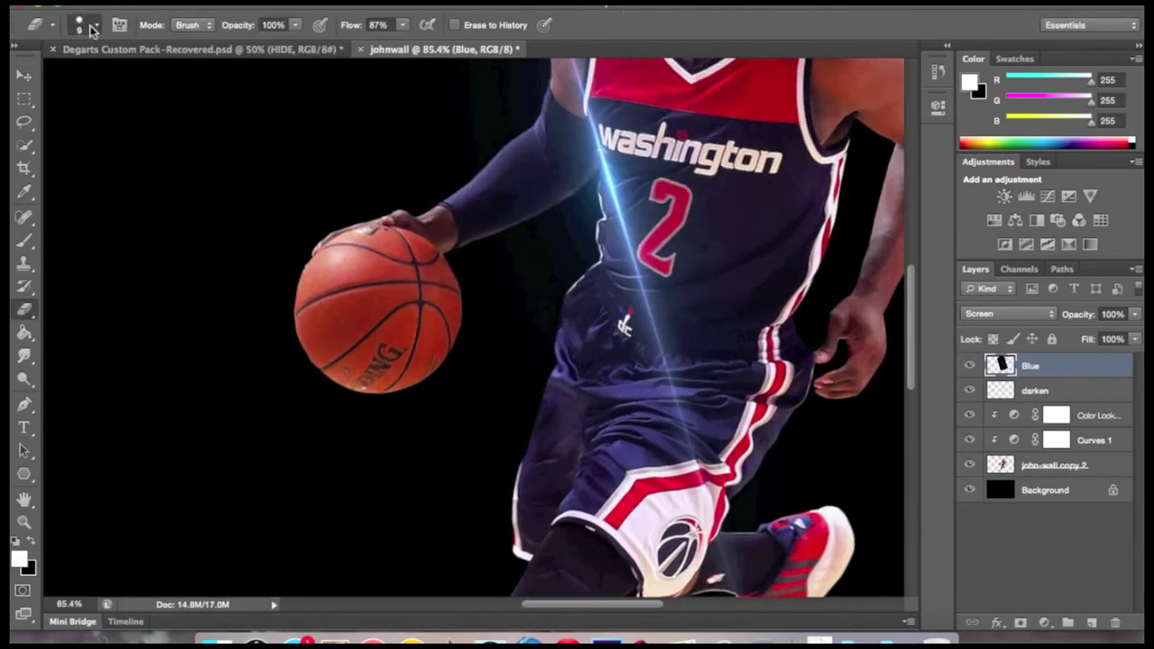
pyautogui.scroll(-8, 466, 318)
pyautogui.moveTo(466, 318); pyautogui.dragTo(541, 199)
pyautogui.scroll(3, 665, 288)
pyautogui.write('50')
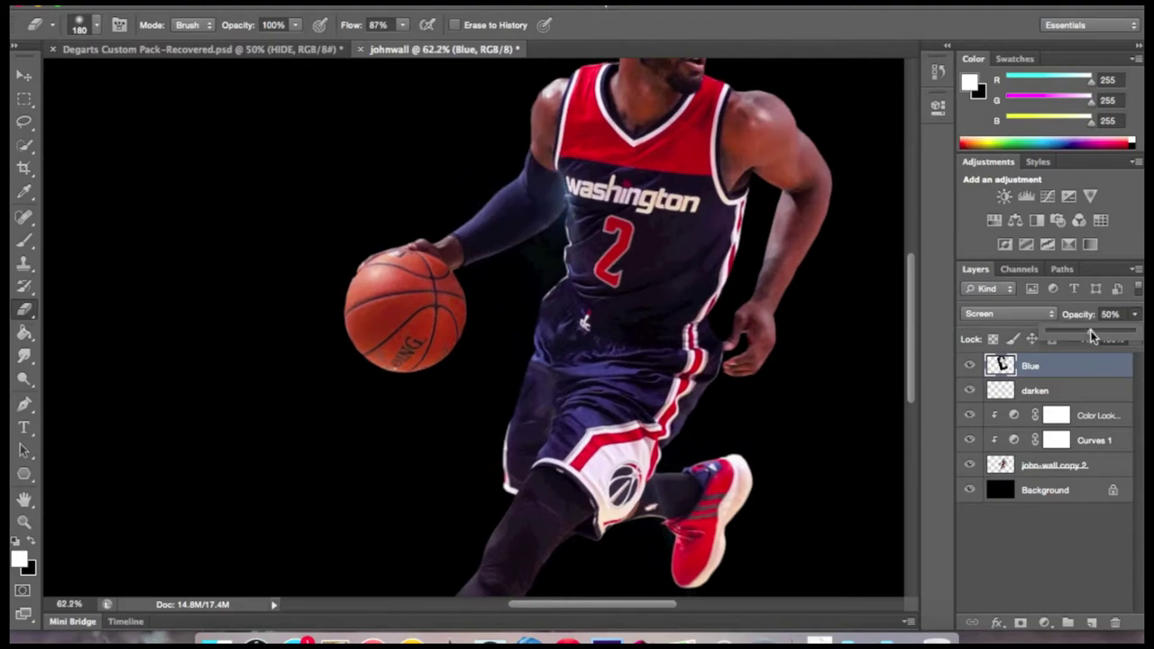
pyautogui.scroll(-2, 540, 316)
pyautogui.click(149, 0)
# Browse to the Light Effects folder in Degarts Full Folder to place an image
pyautogui.click(224, 264)
pyautogui.press('Down')
pyautogui.press('Down')
pyautogui.press('Down')
pyautogui.press('Down')
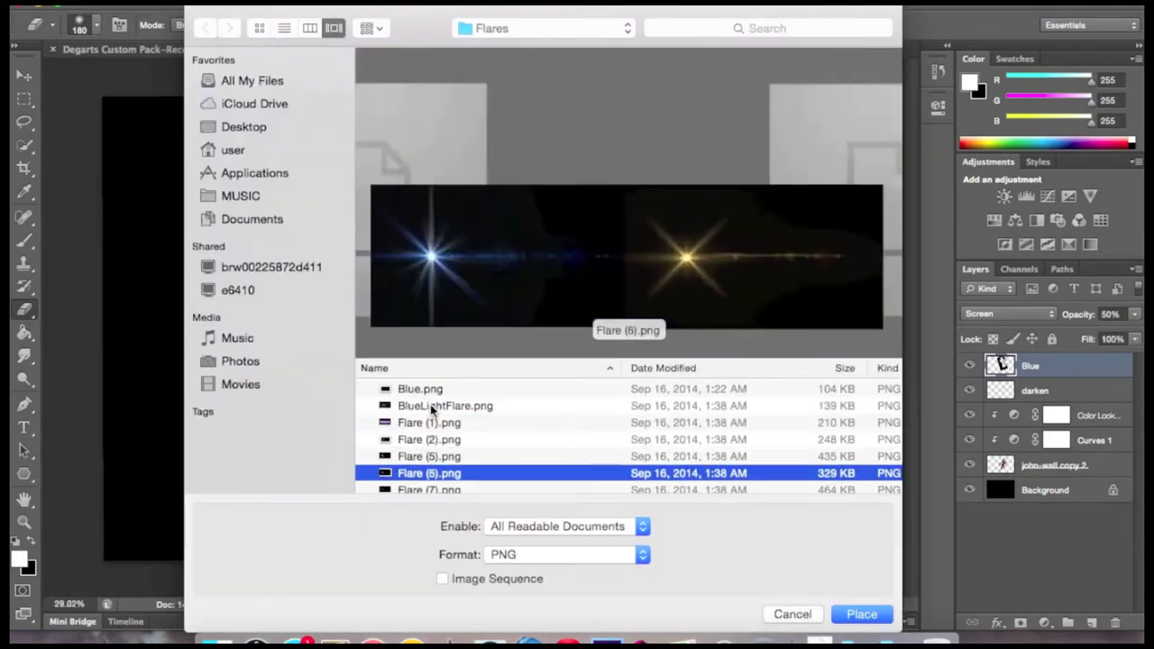
pyautogui.press('Down')
pyautogui.press('Down')
pyautogui.press('Down')
pyautogui.click(243, 126)
pyautogui.doubleClick(433, 405)
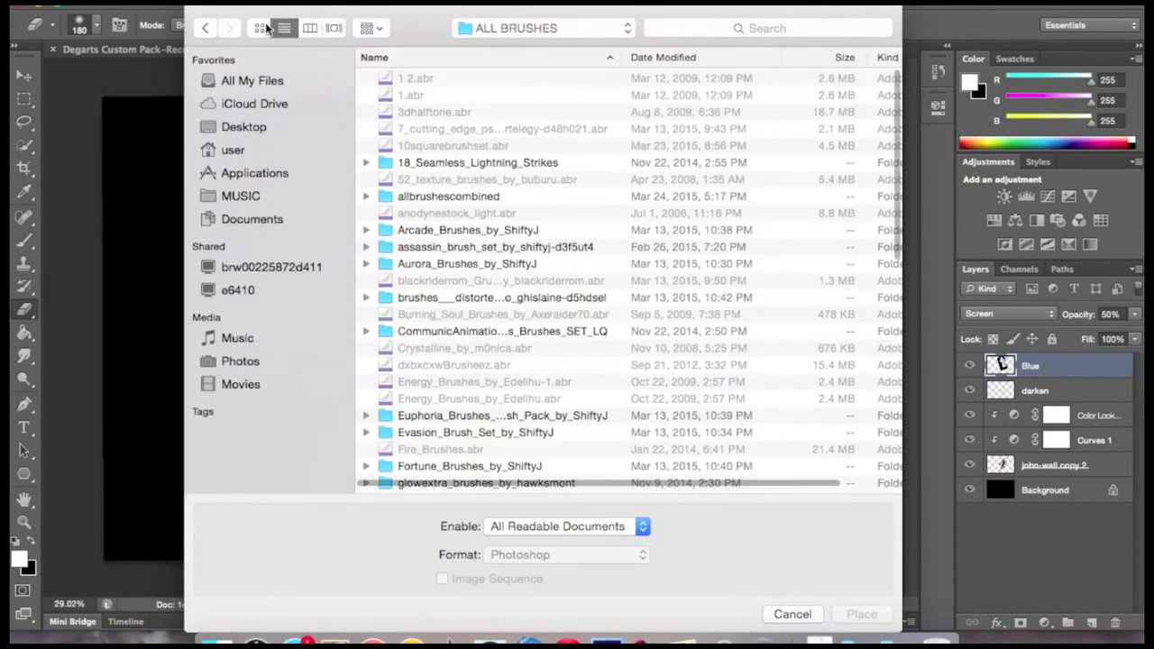
pyautogui.click(244, 126)
pyautogui.click(259, 28)
pyautogui.doubleClick(576, 181)
pyautogui.doubleClick(567, 270)
# Place the 021 light image, blend it in Screen mode, and rasterize it
pyautogui.doubleClick(695, 289)
pyautogui.click(1007, 312)
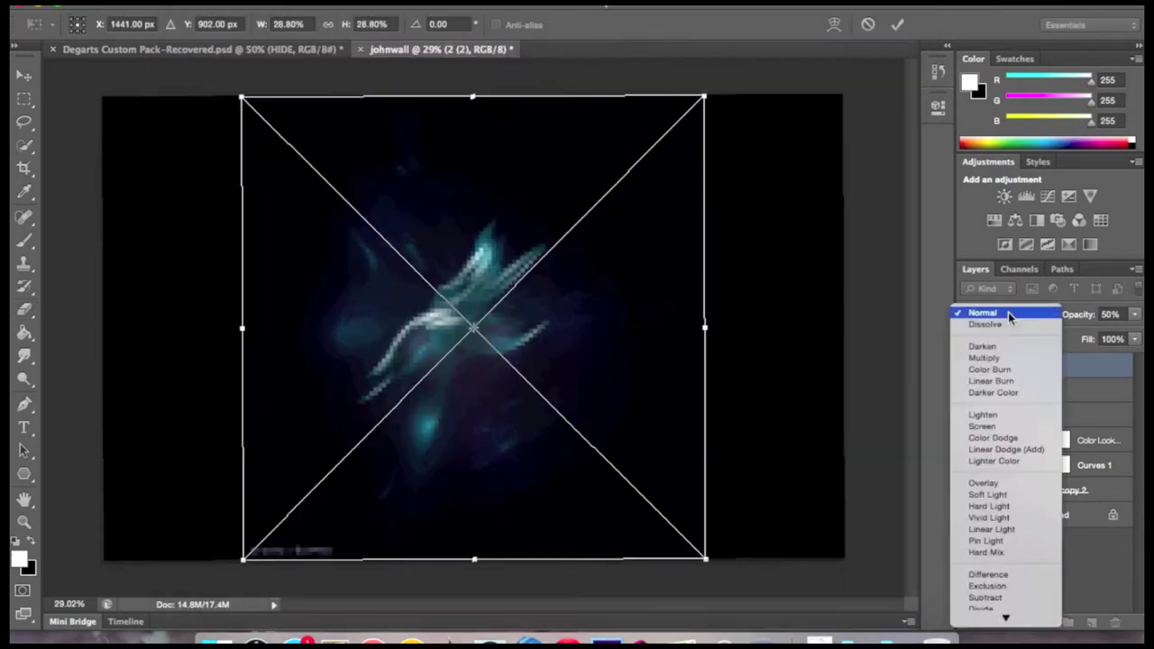
pyautogui.click(1005, 427)
pyautogui.moveTo(761, 159); pyautogui.dragTo(668, 56)
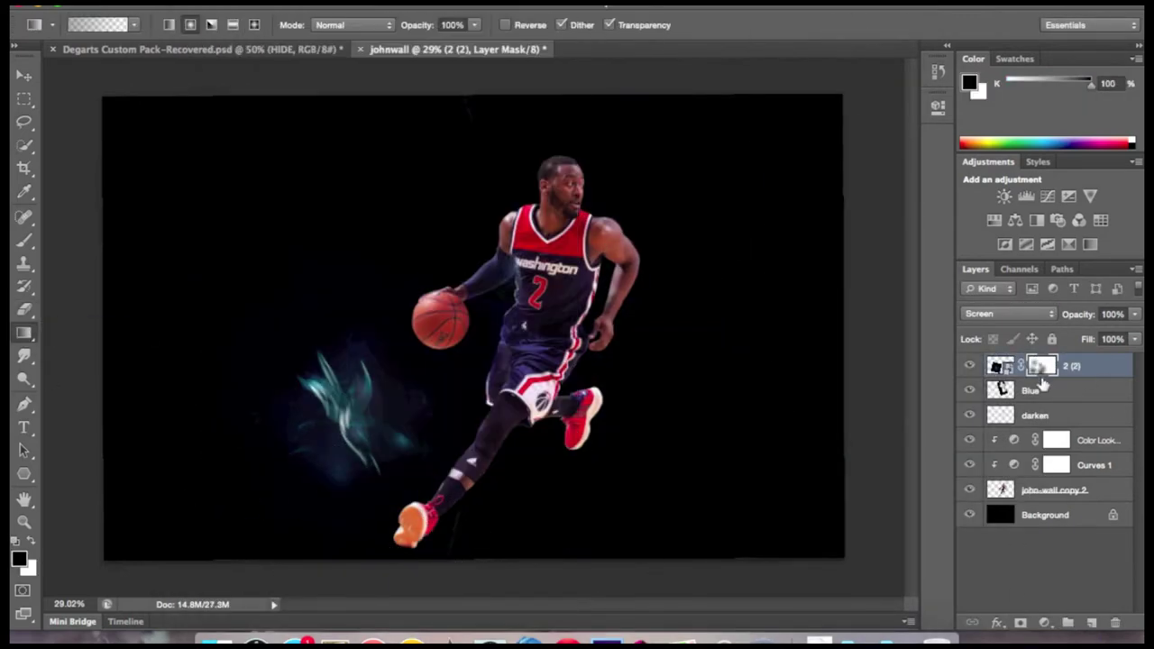
pyautogui.click(500, 403)
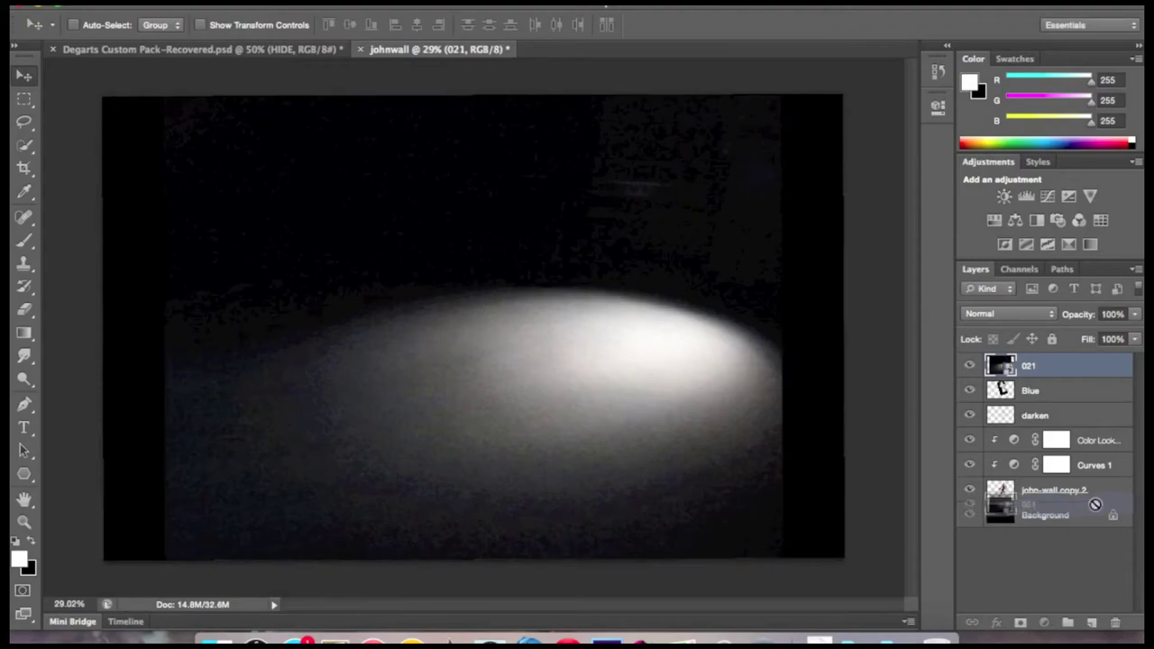
# Blend the spotlight in Screen, resize it, and move the Abstract_05 layer below the player
pyautogui.click(1002, 425)
pyautogui.moveTo(847, 243); pyautogui.dragTo(815, 320)
pyautogui.press('Return')
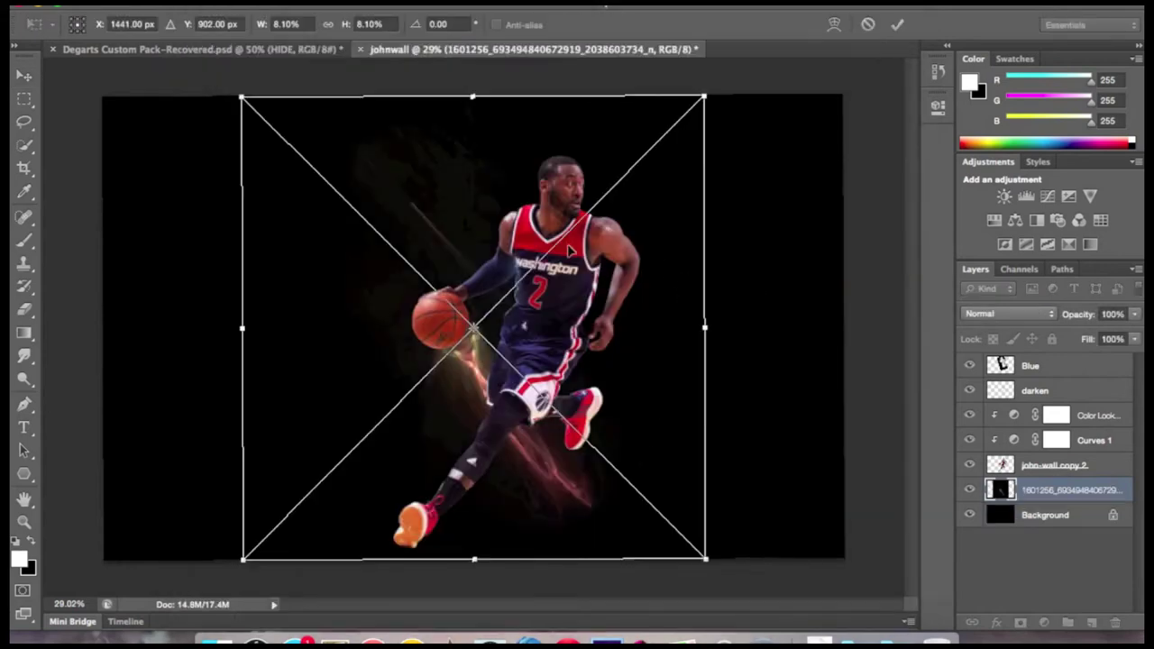
pyautogui.moveTo(798, 245); pyautogui.dragTo(556, 318)
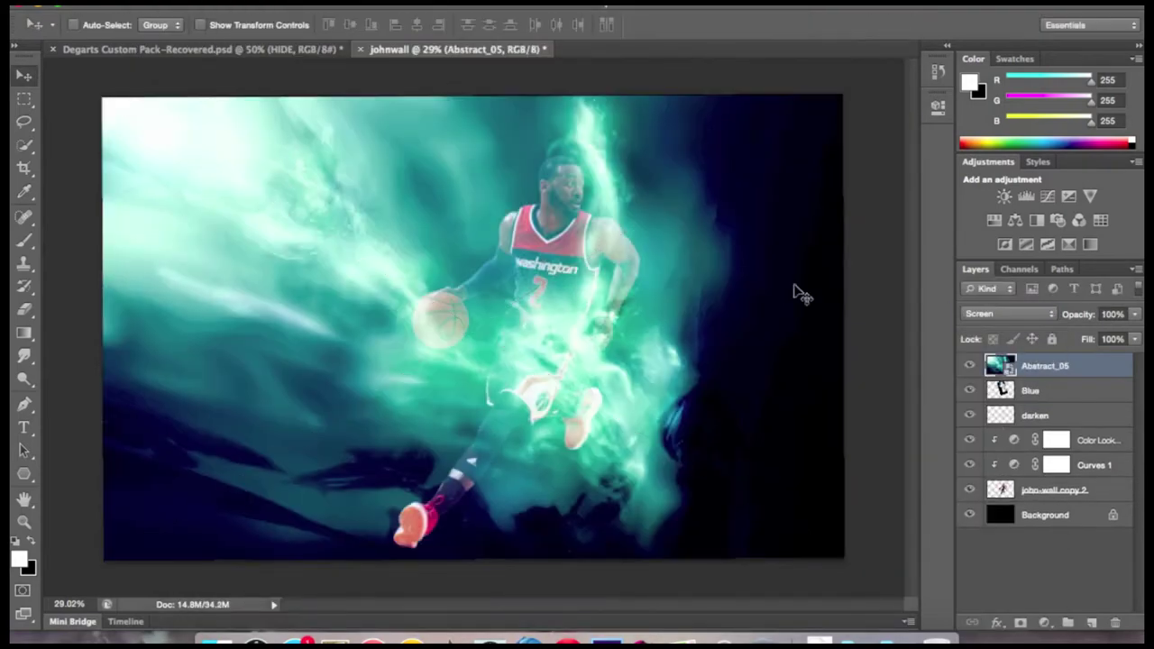
pyautogui.moveTo(1046, 365); pyautogui.dragTo(1052, 494)
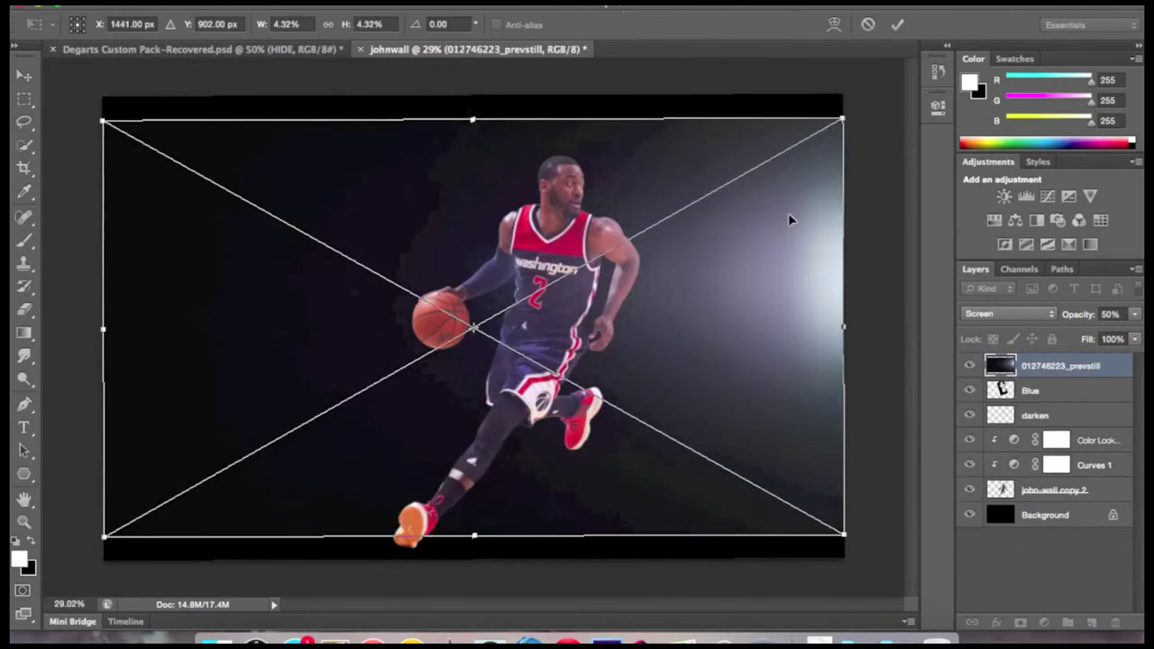
# Scale and reposition the 012746223_prevstill glow and set its opacity to 79%
pyautogui.moveTo(790, 217)
pyautogui.mouseDown()
pyautogui.moveTo(850, 373)
pyautogui.moveTo(818, 162)
pyautogui.mouseUp()
pyautogui.press('Return')
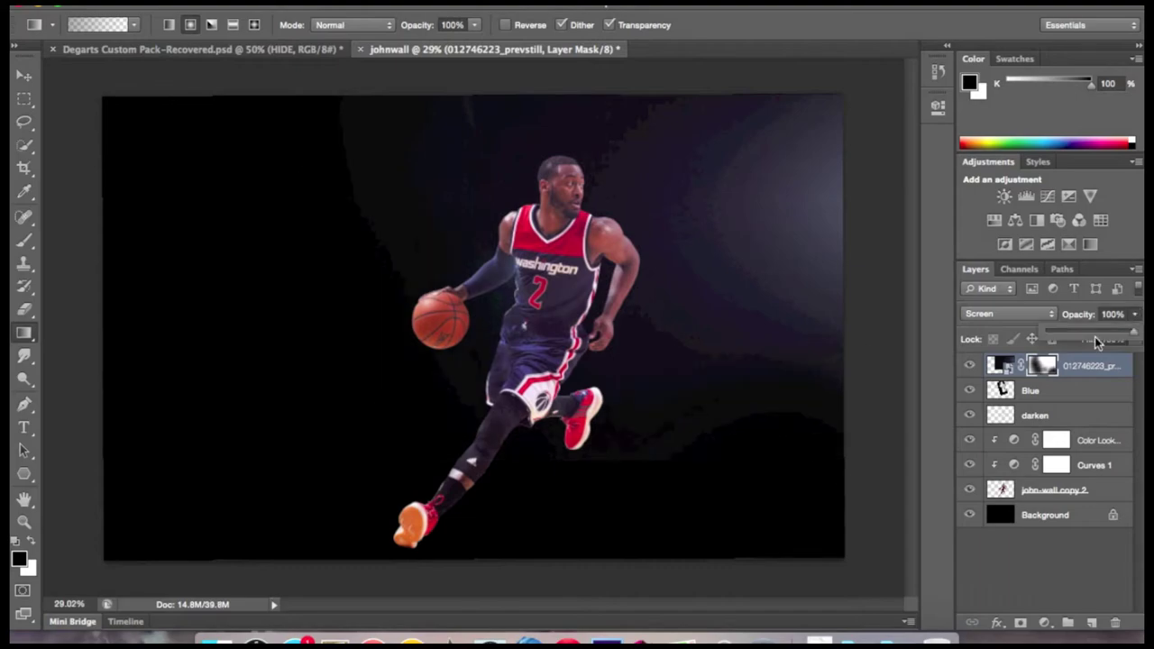
pyautogui.moveTo(1094, 337); pyautogui.dragTo(1077, 332)
pyautogui.moveTo(631, 289); pyautogui.dragTo(665, 319)
# Place the abstract-glow-5432 light-streak image from Light Effects and scale it down
pyautogui.click(219, 268)
pyautogui.click(694, 284)
pyautogui.scroll(-5, 696, 286)
pyautogui.click(824, 451)
pyautogui.press('Return')
pyautogui.moveTo(919, 98)
pyautogui.mouseDown()
pyautogui.moveTo(713, 110)
pyautogui.moveTo(708, 266)
pyautogui.mouseUp()
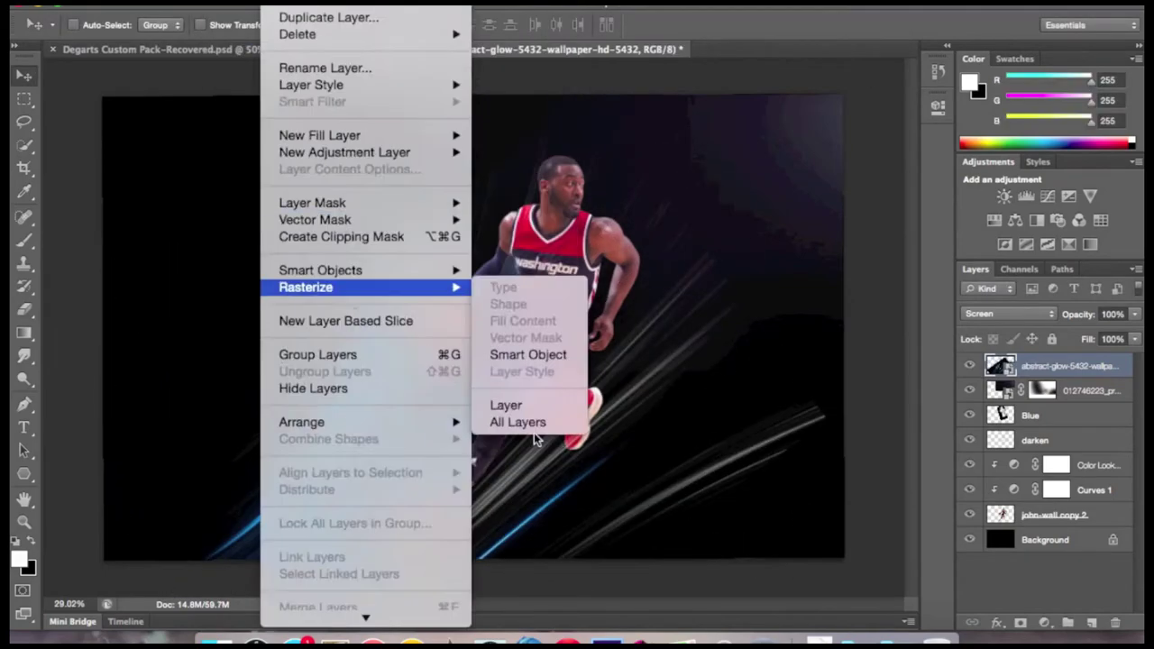
# Rasterize the light-streak layer, apply Hue/Saturation, then delete the abstract-glow layer
pyautogui.click(505, 404)
pyautogui.hotkey('ctrl', 'u')
pyautogui.press('Return')
pyautogui.click(1024, 623)
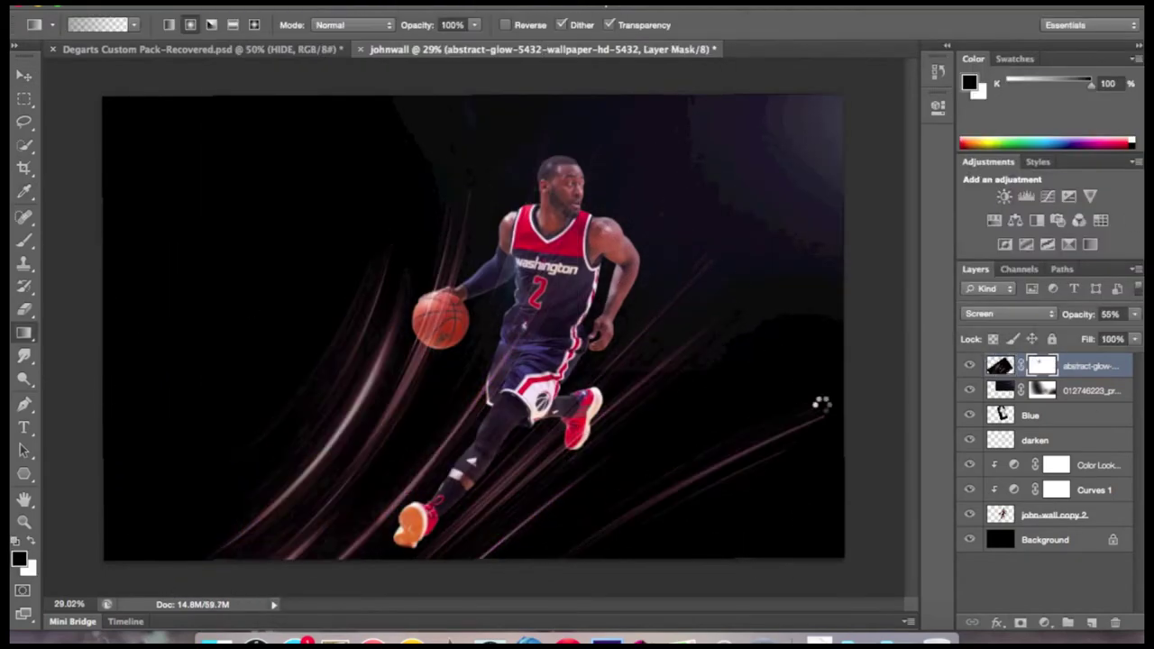
pyautogui.press('Delete')
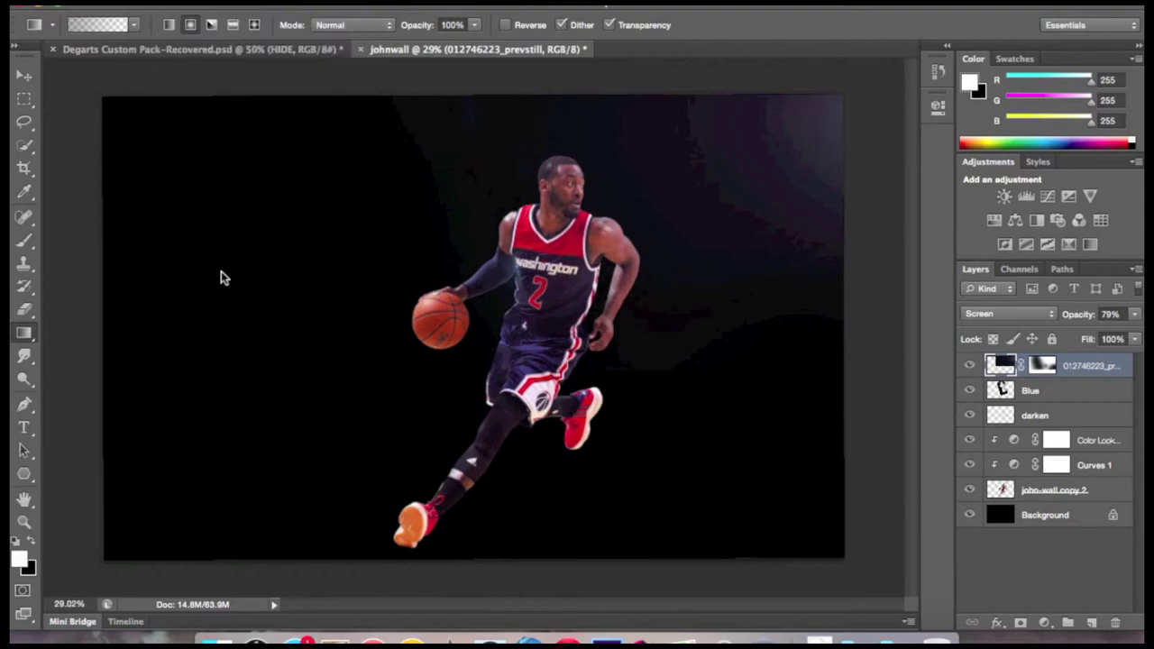
# Place and commit the Light Rays, Dark Blue Background image
pyautogui.scroll(-5, 573, 281)
pyautogui.press('Right')
pyautogui.press('Up')
pyautogui.press('Up')
pyautogui.press('Up')
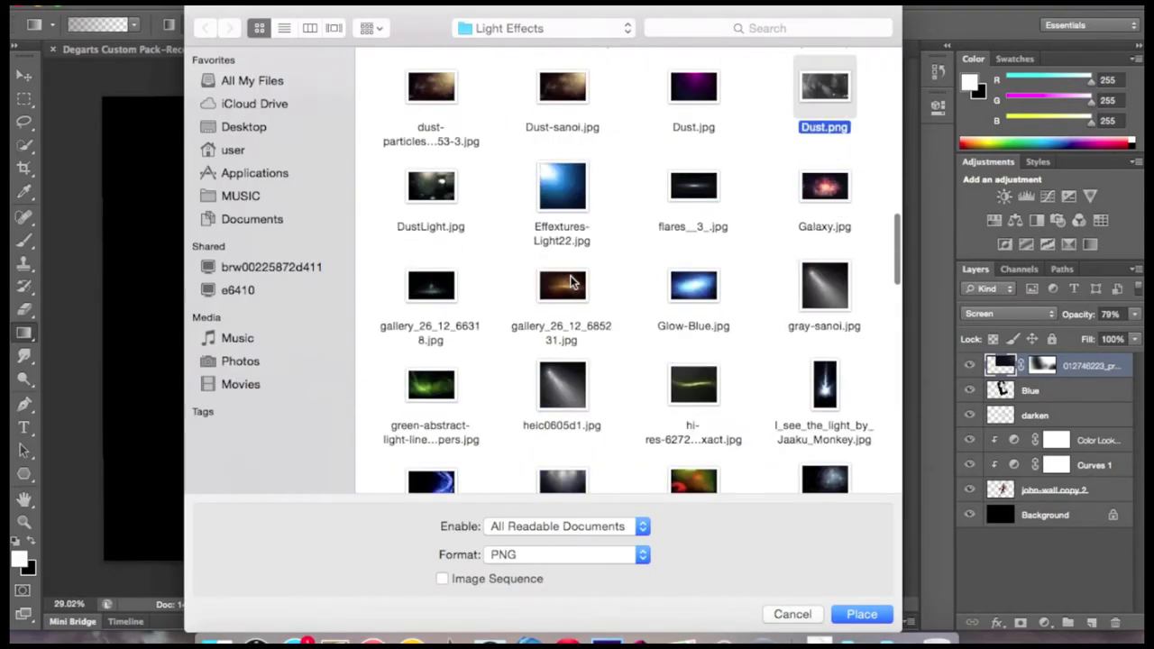
pyautogui.press('Up')
pyautogui.press('Up')
pyautogui.press('Up')
pyautogui.press('Return')
pyautogui.press('Return')
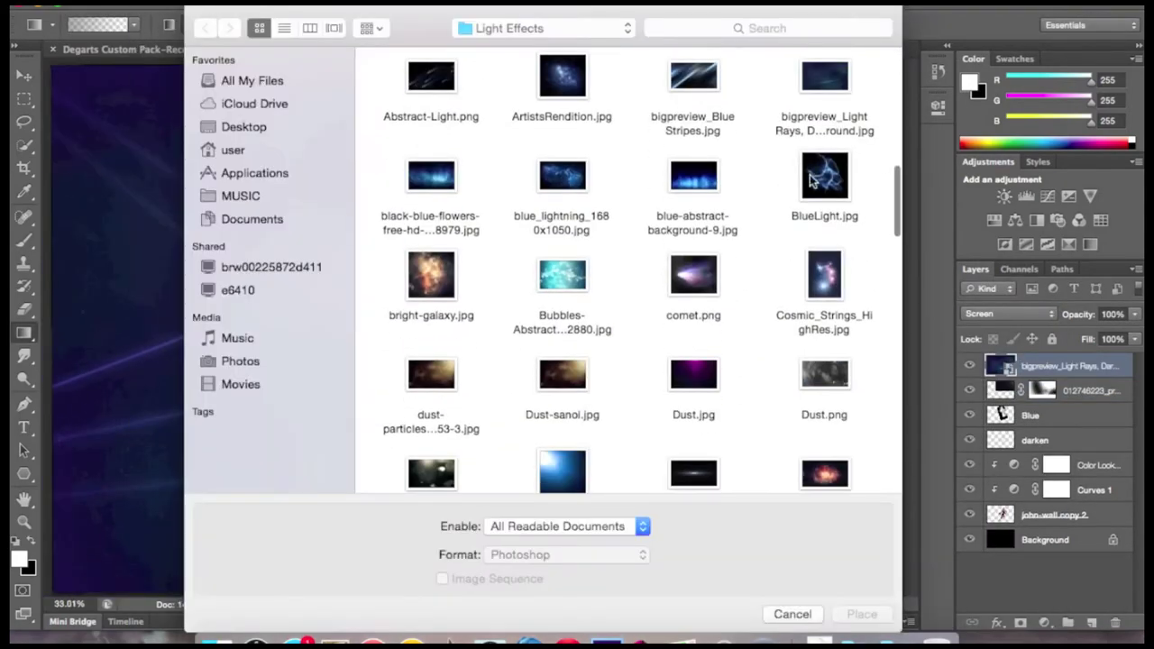
pyautogui.press('Return')
# Blend the blue abstract image in Screen mode and move it down
pyautogui.click(982, 314)
pyautogui.click(982, 426)
pyautogui.moveTo(656, 335); pyautogui.dragTo(655, 431)
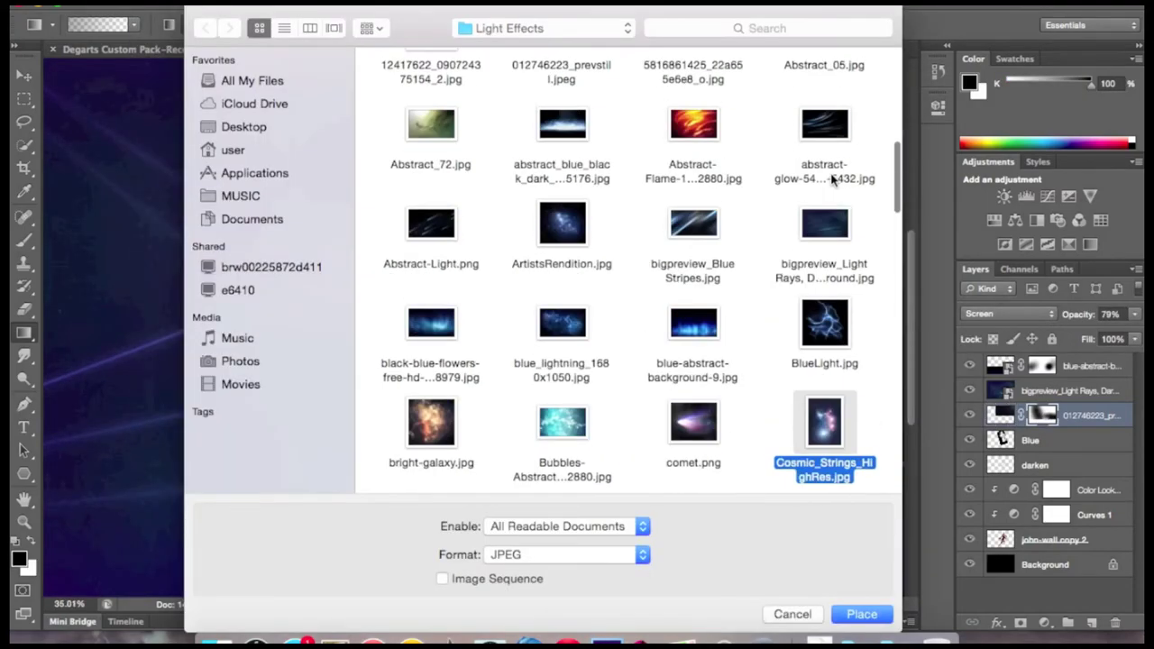
# Place the black-blue-flowers image and then the comet image
pyautogui.click(693, 135)
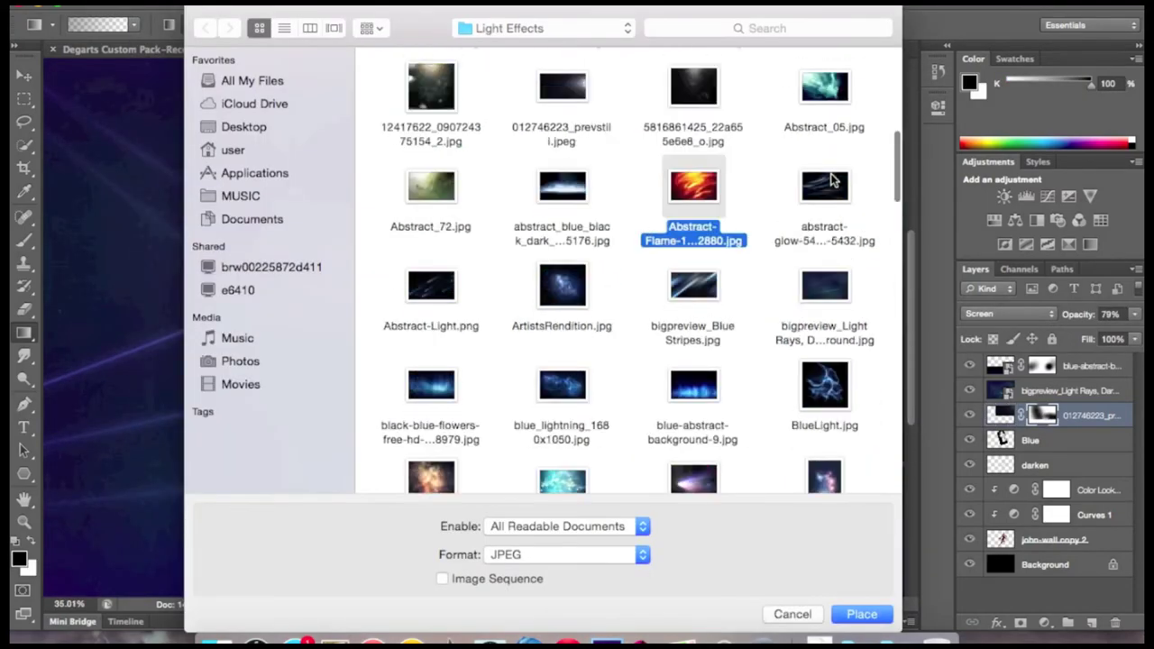
pyautogui.doubleClick(431, 323)
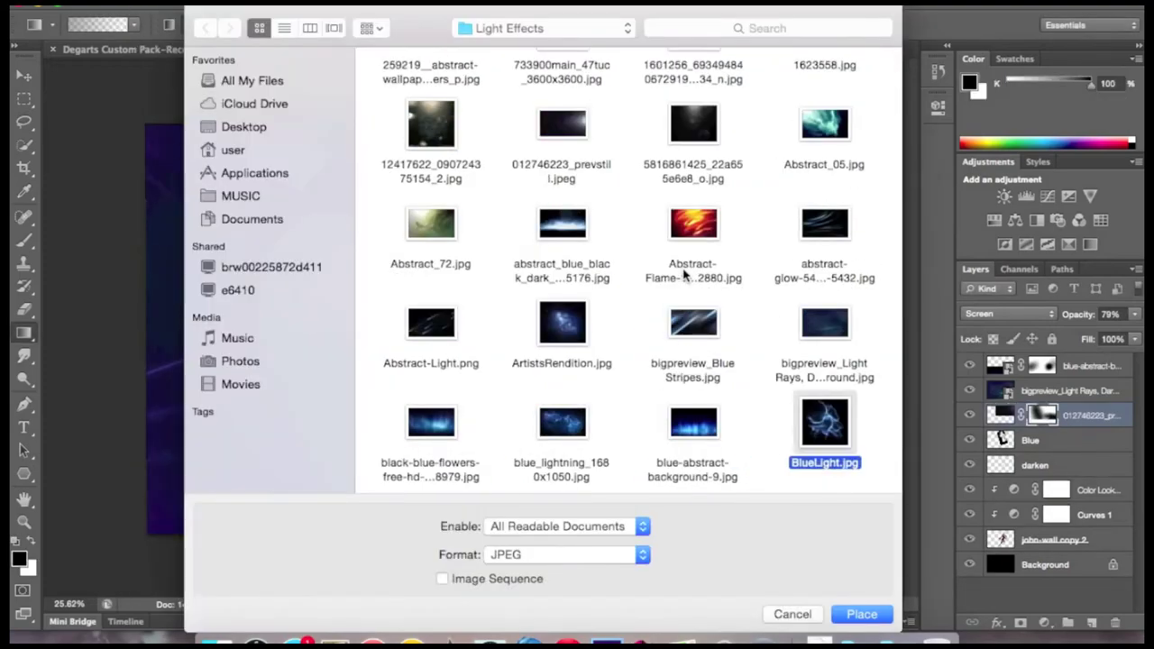
pyautogui.click(712, 329)
pyautogui.doubleClick(715, 333)
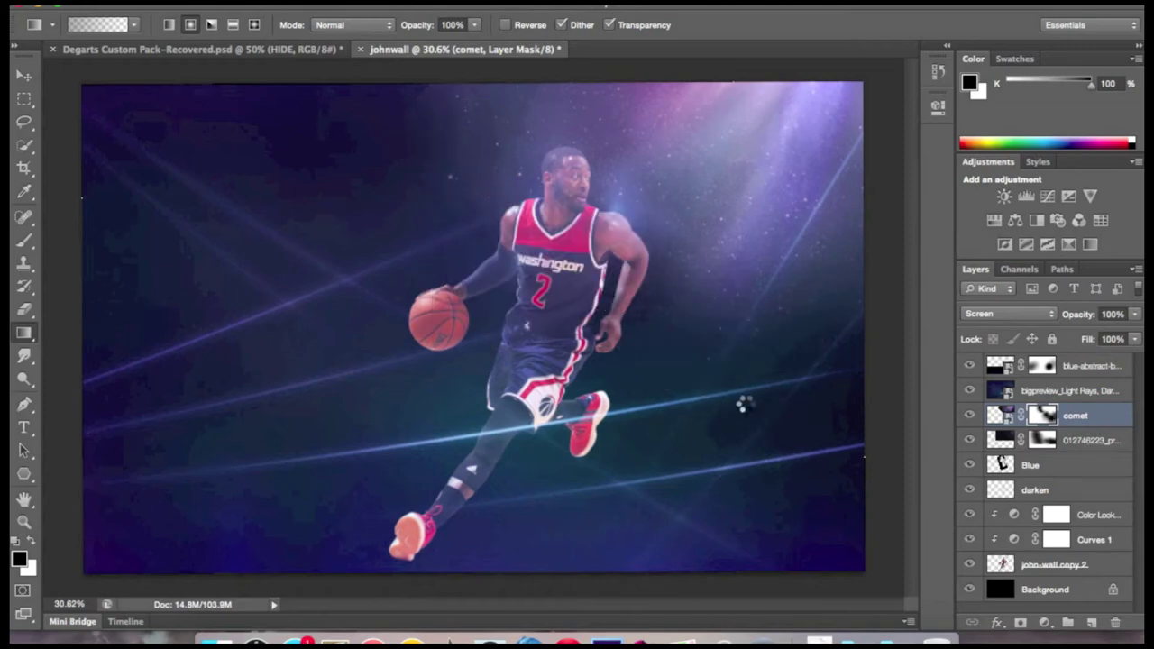
# Apply a red Photo Filter adjustment
pyautogui.click(270, 2)
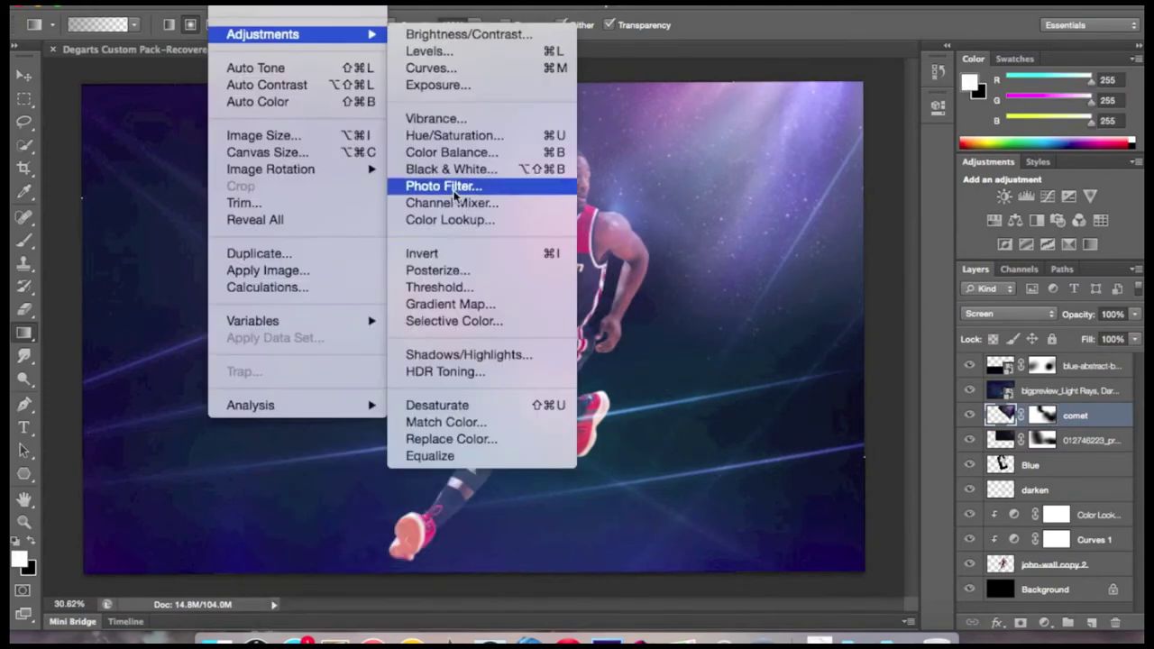
pyautogui.click(453, 190)
pyautogui.click(911, 189)
pyautogui.click(888, 238)
pyautogui.press('Return')
# Move the comet glow down and dim it to 28% opacity
pyautogui.press('g')
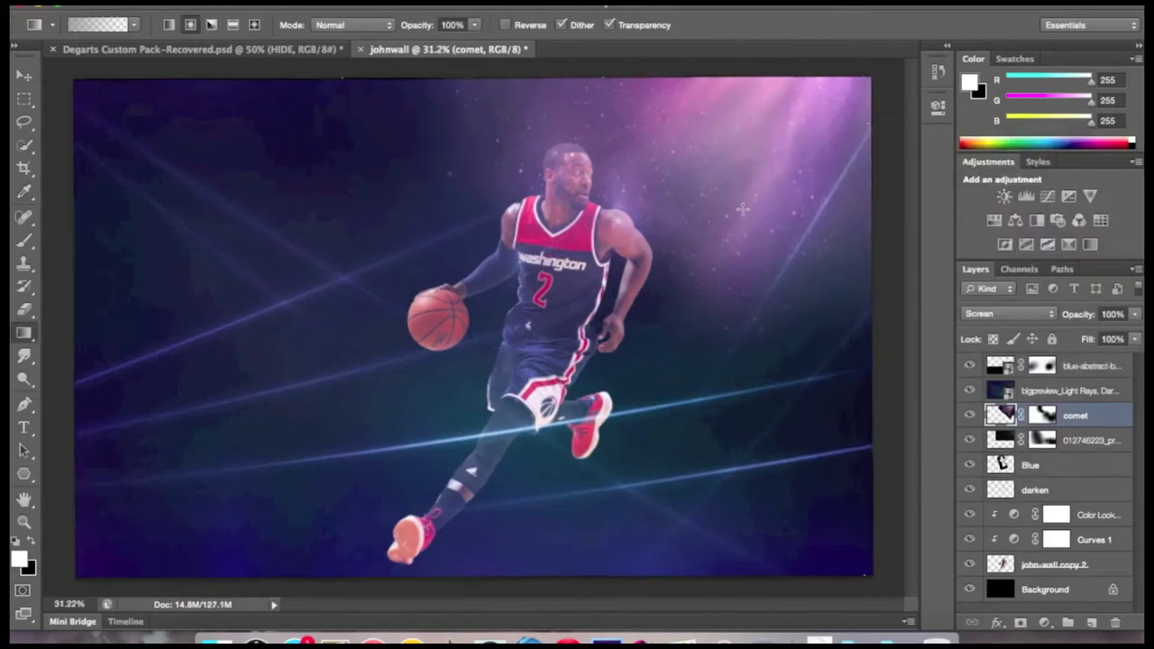
pyautogui.press('v')
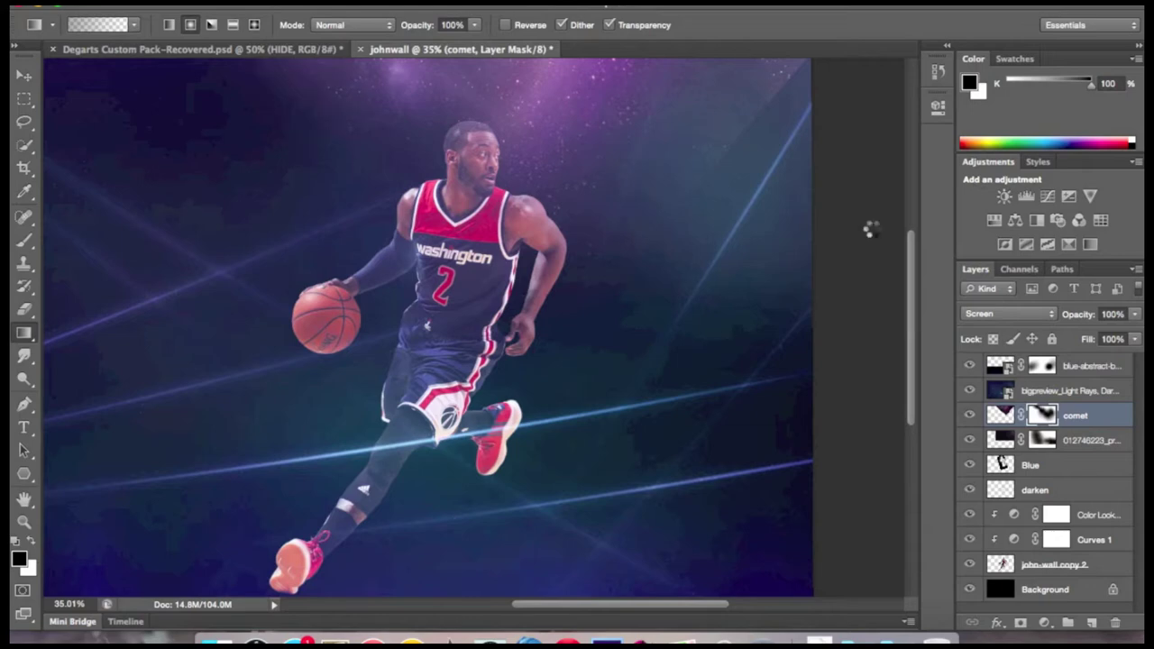
pyautogui.press('v')
pyautogui.moveTo(786, 84); pyautogui.dragTo(609, 224)
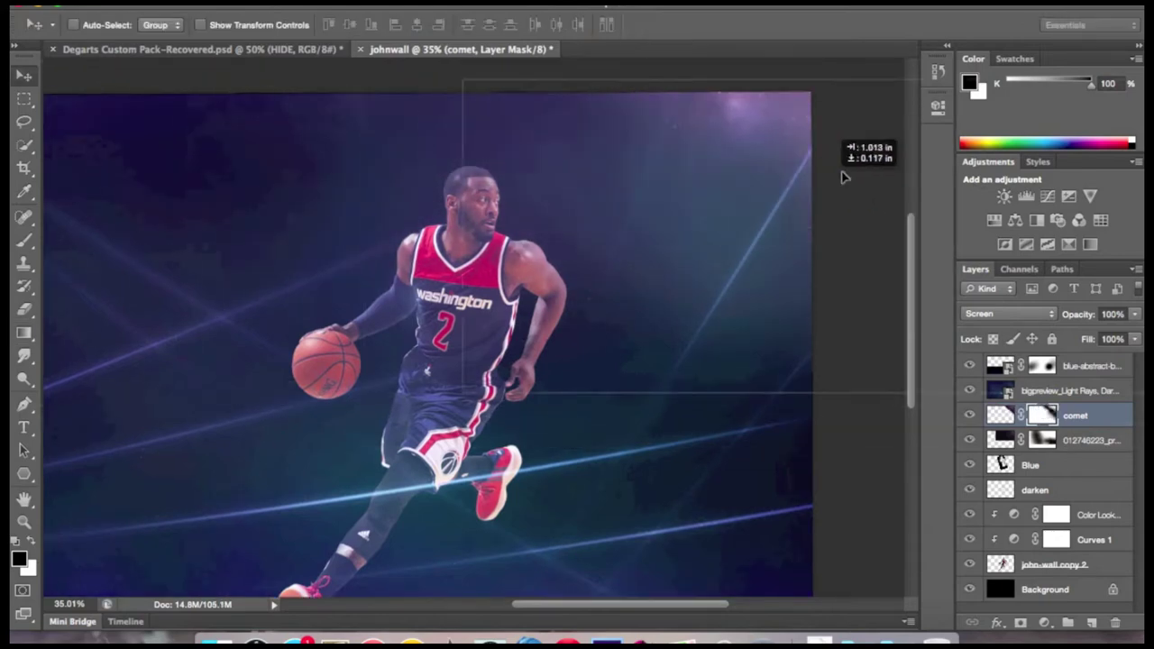
pyautogui.moveTo(1133, 314); pyautogui.dragTo(1071, 332)
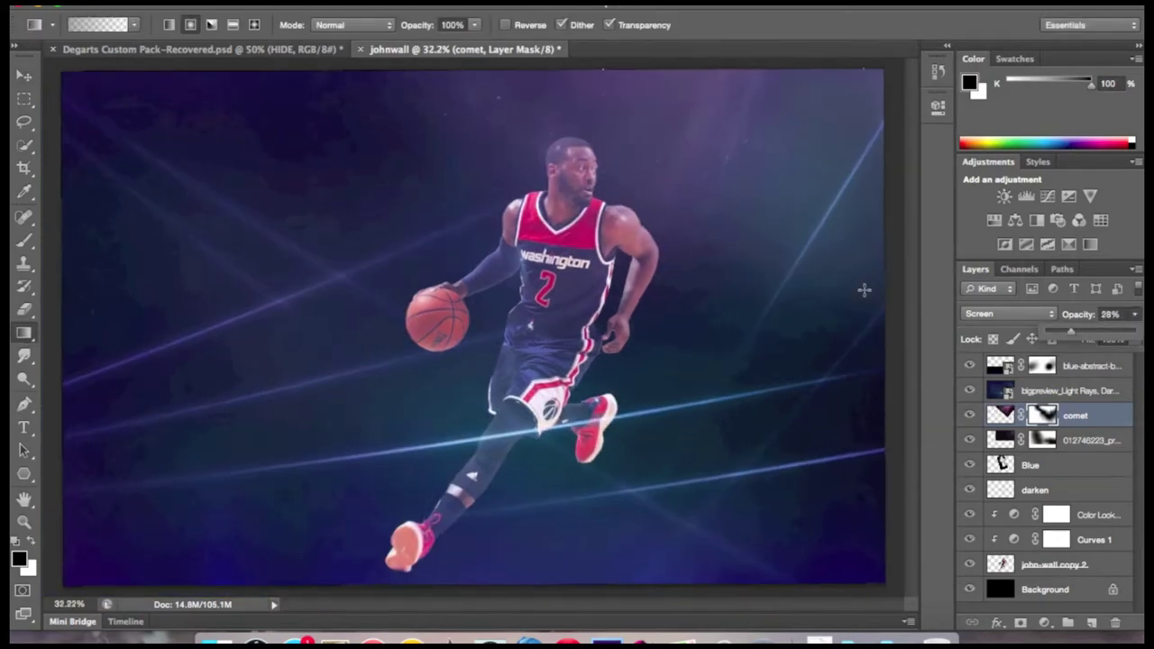
pyautogui.moveTo(429, 177); pyautogui.dragTo(683, 146)
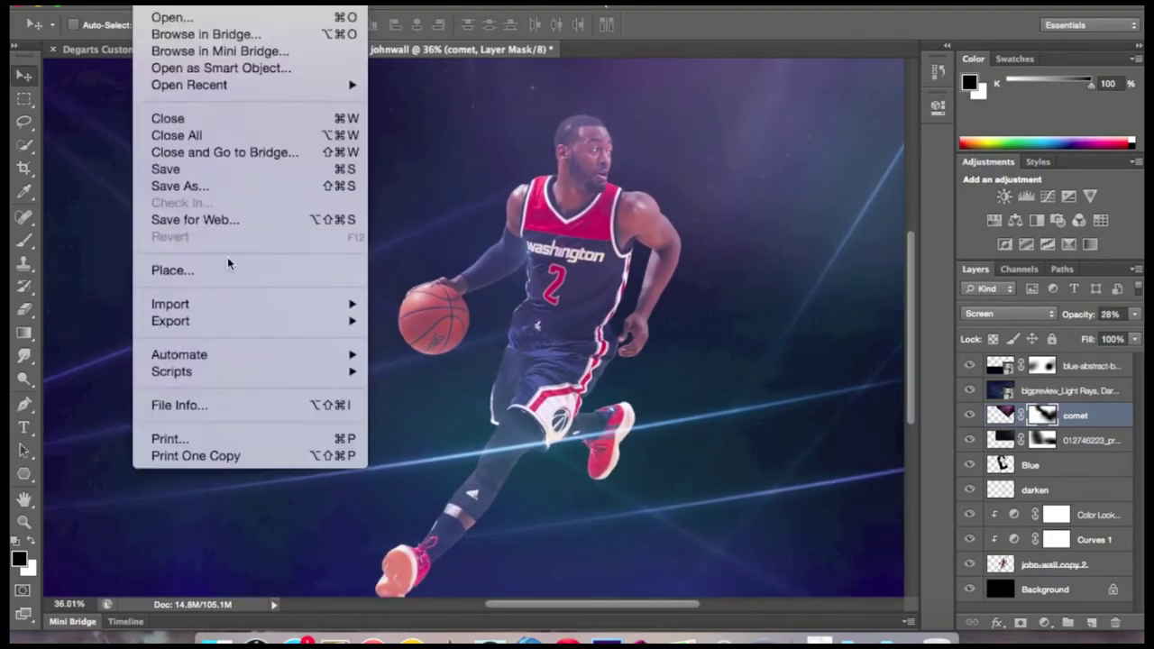
# Place the flares_3 image in Screen mode, shrunk and rotated onto the player
pyautogui.click(160, 268)
pyautogui.click(701, 297)
pyautogui.scroll(-10, 701, 297)
pyautogui.scroll(-5, 701, 309)
pyautogui.doubleClick(694, 239)
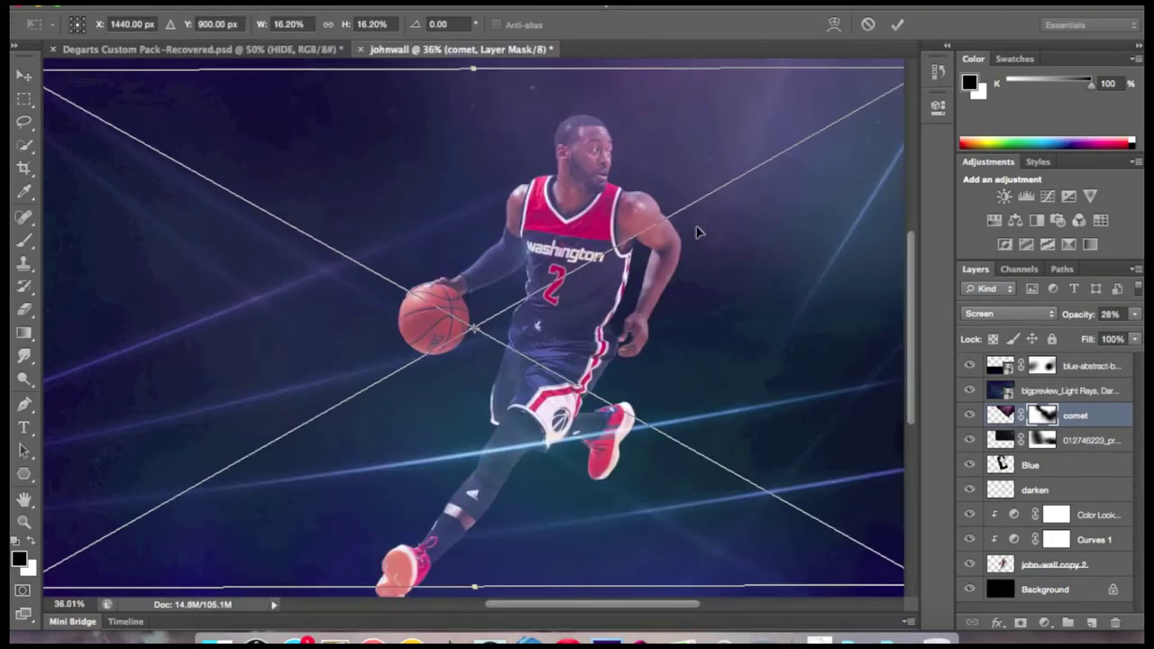
pyautogui.click(1009, 313)
pyautogui.click(1018, 426)
pyautogui.moveTo(871, 102)
pyautogui.mouseDown()
pyautogui.moveTo(502, 315)
pyautogui.moveTo(379, 270)
pyautogui.mouseUp()
pyautogui.moveTo(219, 476); pyautogui.dragTo(570, 347)
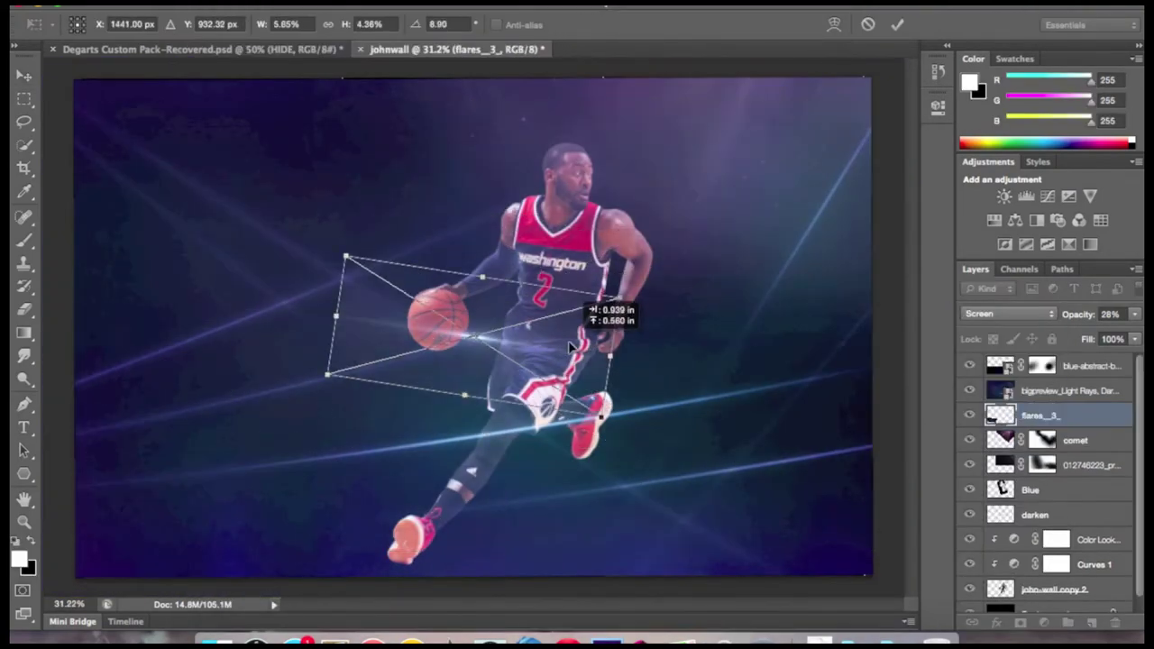
pyautogui.press('Return')
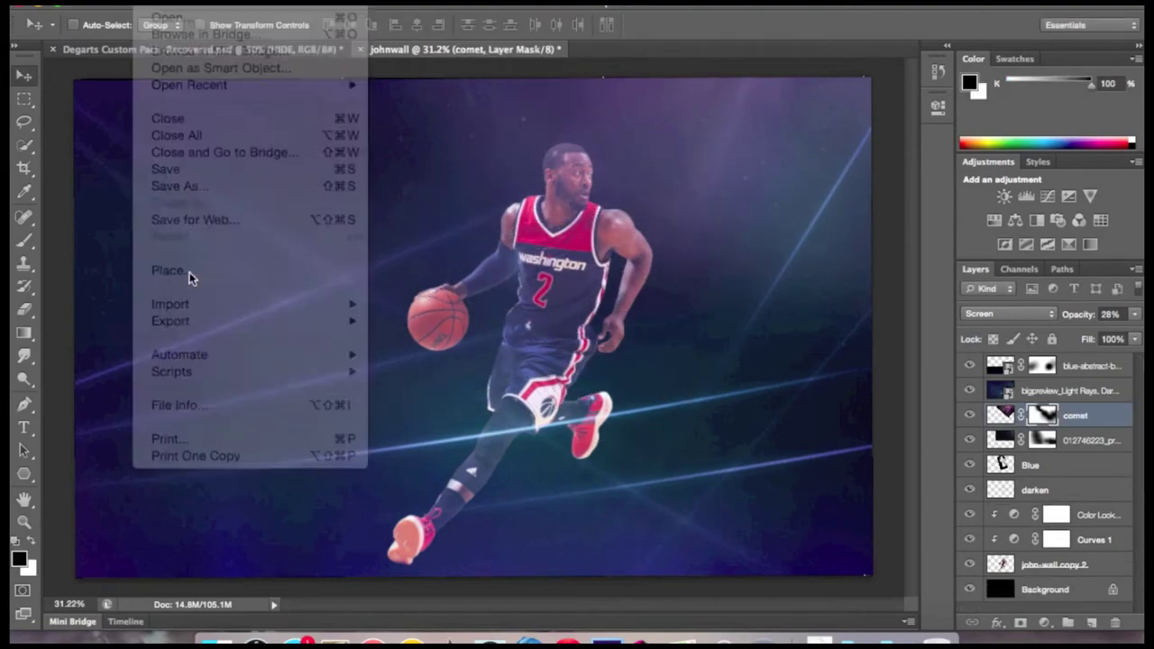
# Place the light-gradient image in Screen mode, resized and moved up over the scene
pyautogui.click(189, 273)
pyautogui.scroll(-5, 678, 390)
pyautogui.doubleClick(564, 326)
pyautogui.click(1010, 314)
pyautogui.click(1019, 425)
pyautogui.moveTo(471, 572); pyautogui.dragTo(471, 391)
pyautogui.moveTo(451, 270); pyautogui.dragTo(520, 167)
pyautogui.press('Return')
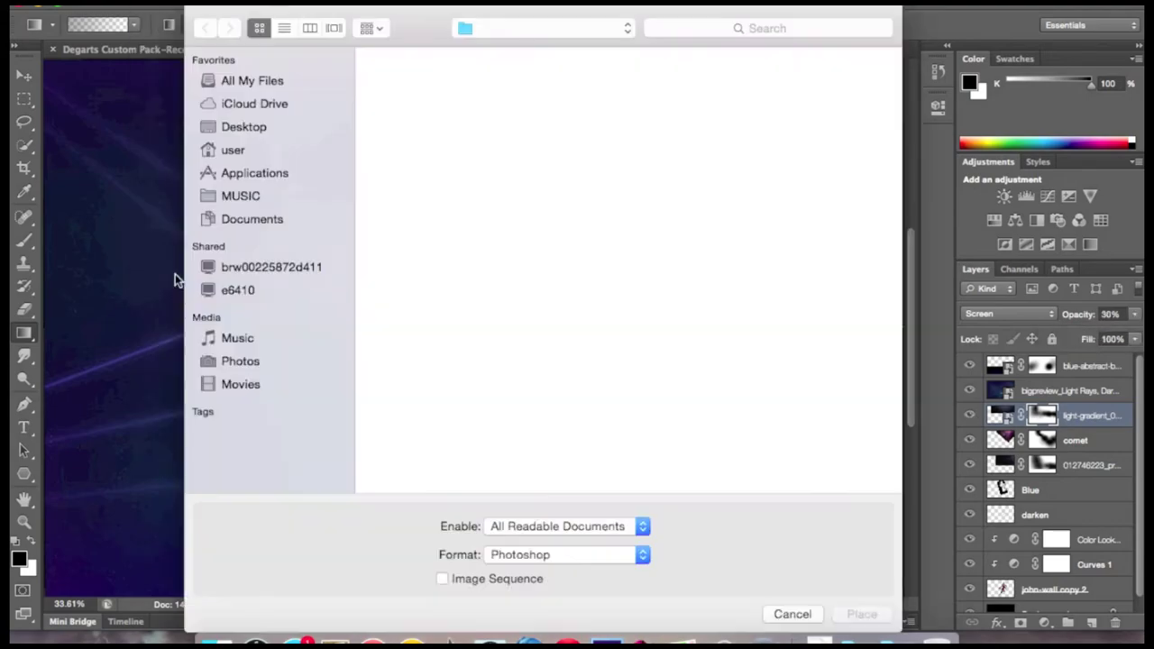
# Try a gallery light image in Screen mode around the player, then delete it
pyautogui.click(433, 258)
pyautogui.click(860, 613)
pyautogui.click(998, 312)
pyautogui.click(982, 426)
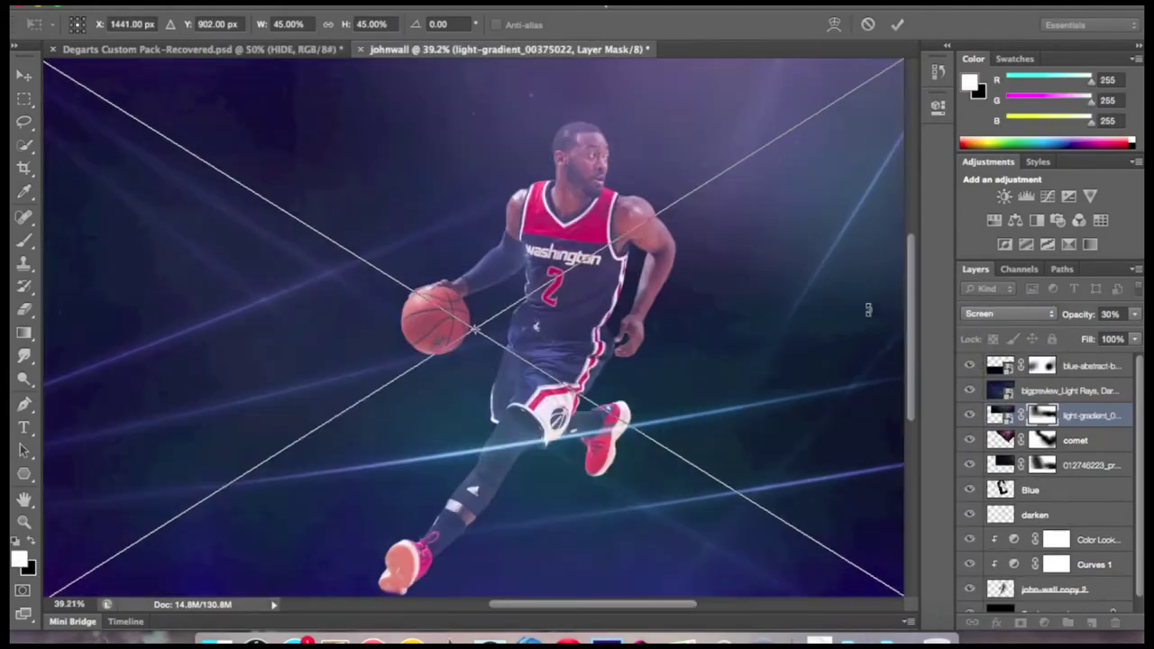
pyautogui.moveTo(785, 270); pyautogui.dragTo(785, 392)
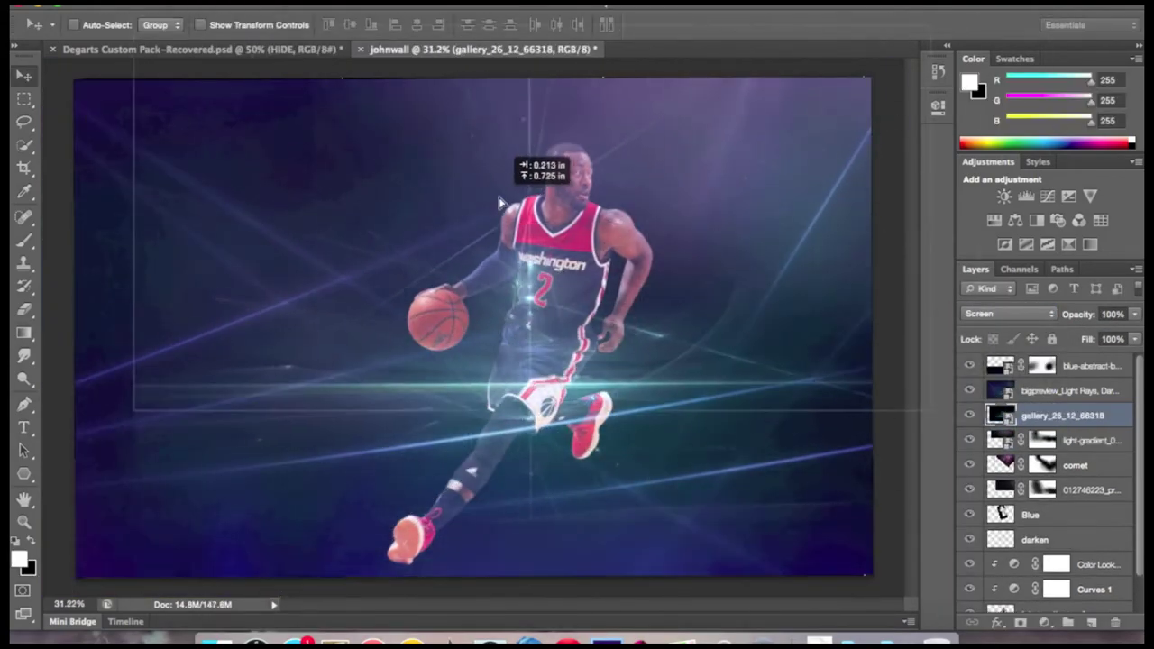
pyautogui.moveTo(470, 387); pyautogui.dragTo(766, 237)
pyautogui.press('Delete')
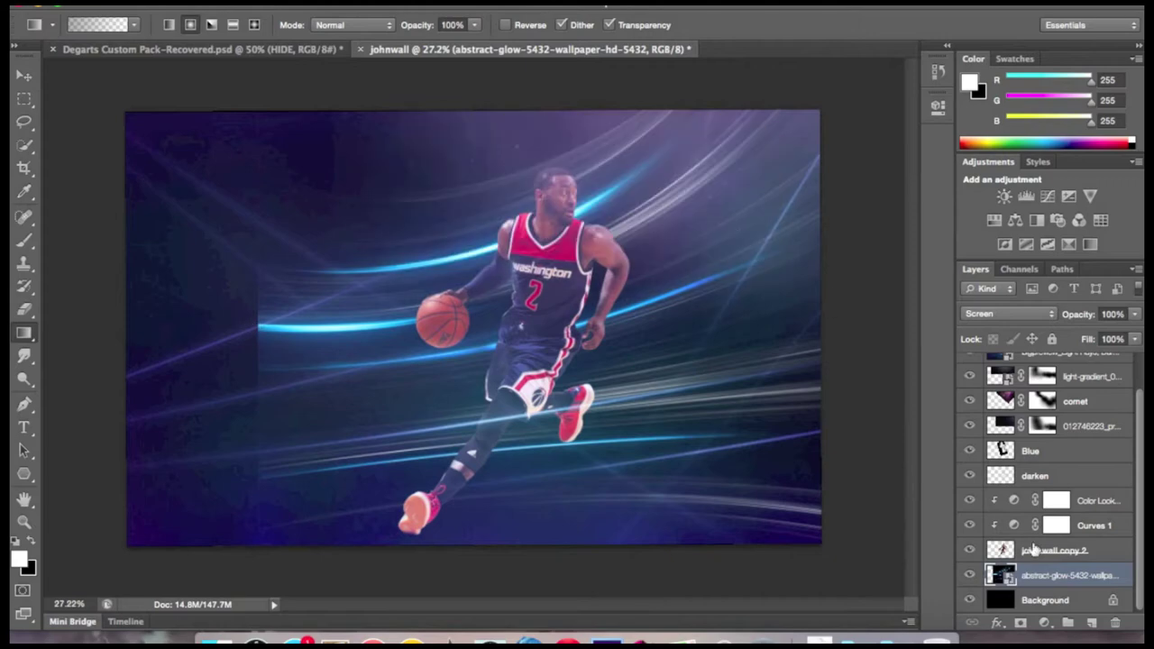
# Shift the abstract glow streaks into place and start recolouring them with Hue/Saturation
pyautogui.press('v')
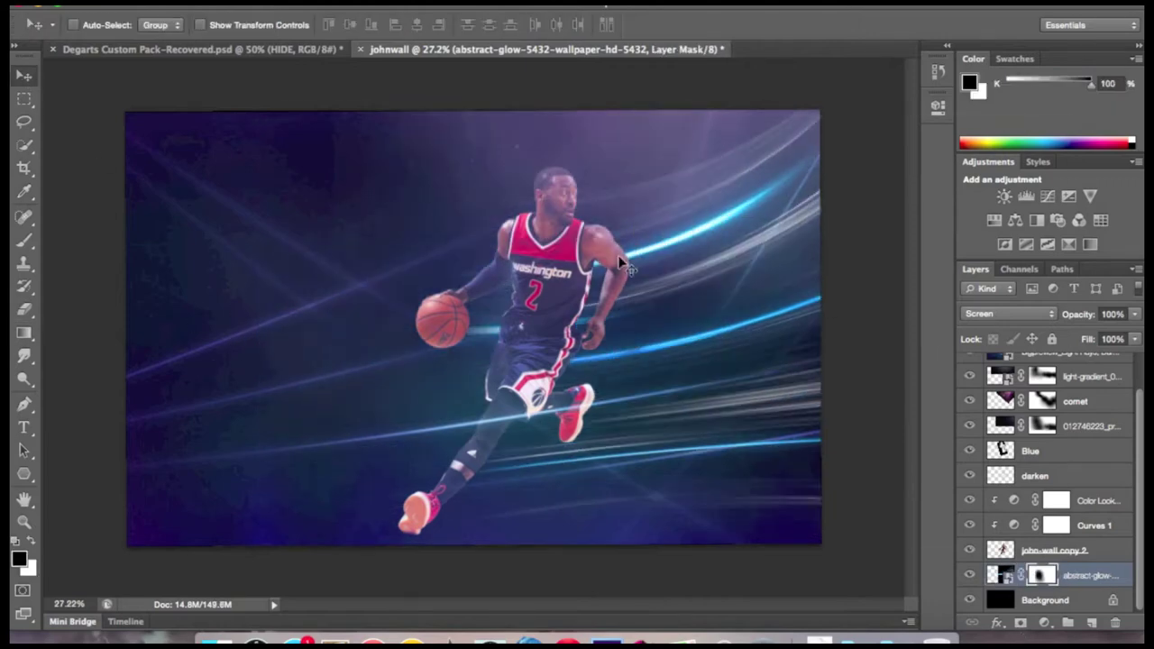
pyautogui.moveTo(786, 360); pyautogui.dragTo(735, 242)
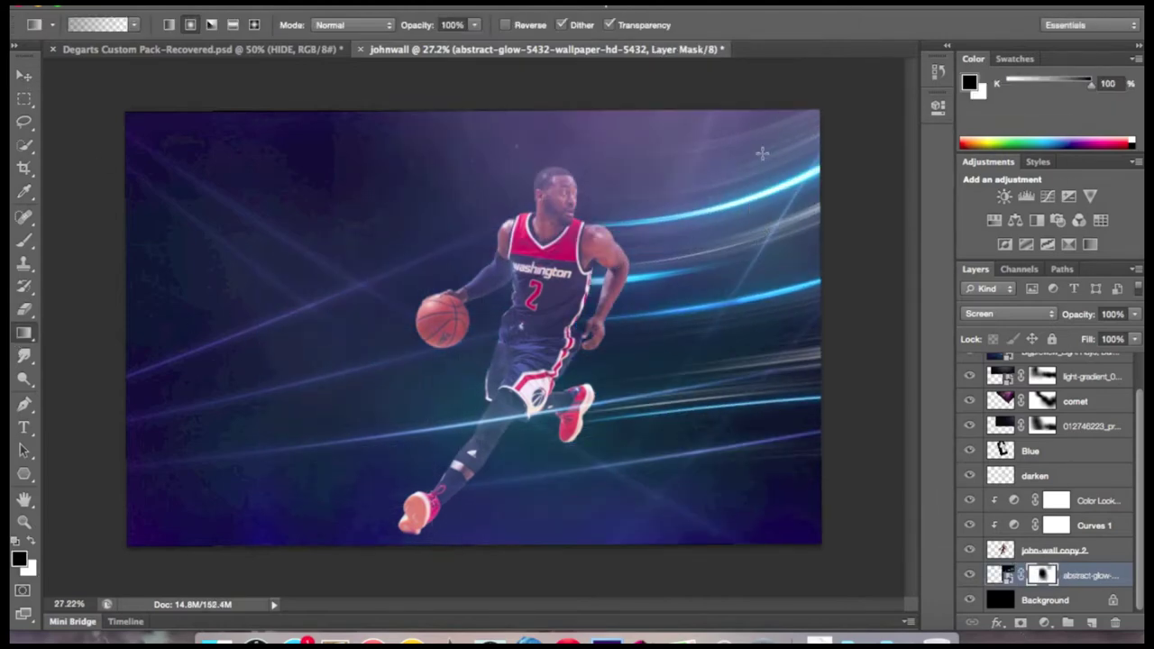
pyautogui.click(225, 3)
pyautogui.click(450, 136)
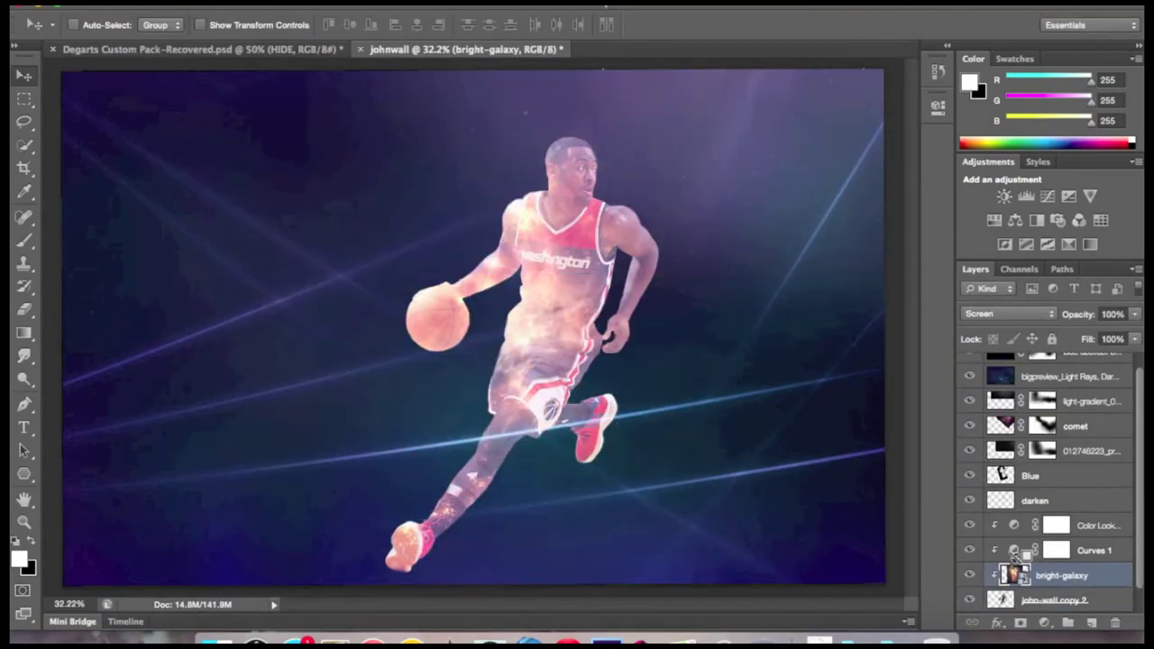
# Undo the last change and delete the bright-galaxy layer
pyautogui.click(194, 3)
pyautogui.click(258, 33)
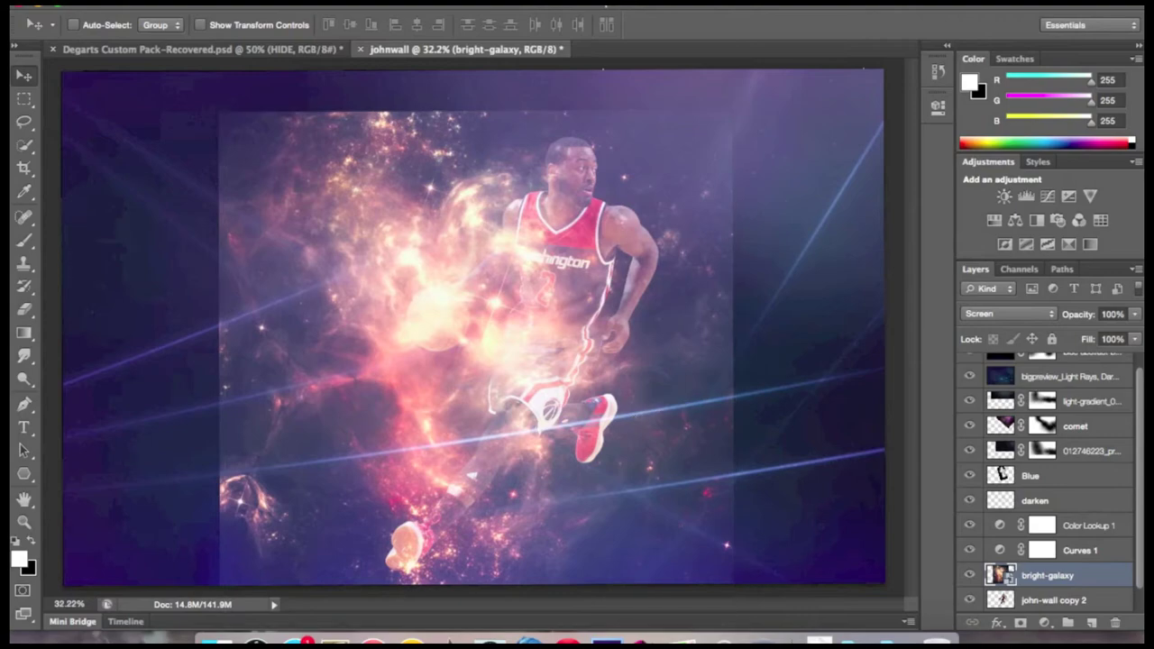
pyautogui.press('Delete')
# Place the lined abstract image into the composition
pyautogui.click(148, 3)
pyautogui.click(172, 268)
pyautogui.click(563, 284)
pyautogui.scroll(-10, 562, 288)
pyautogui.write('lin')
pyautogui.press('Return')
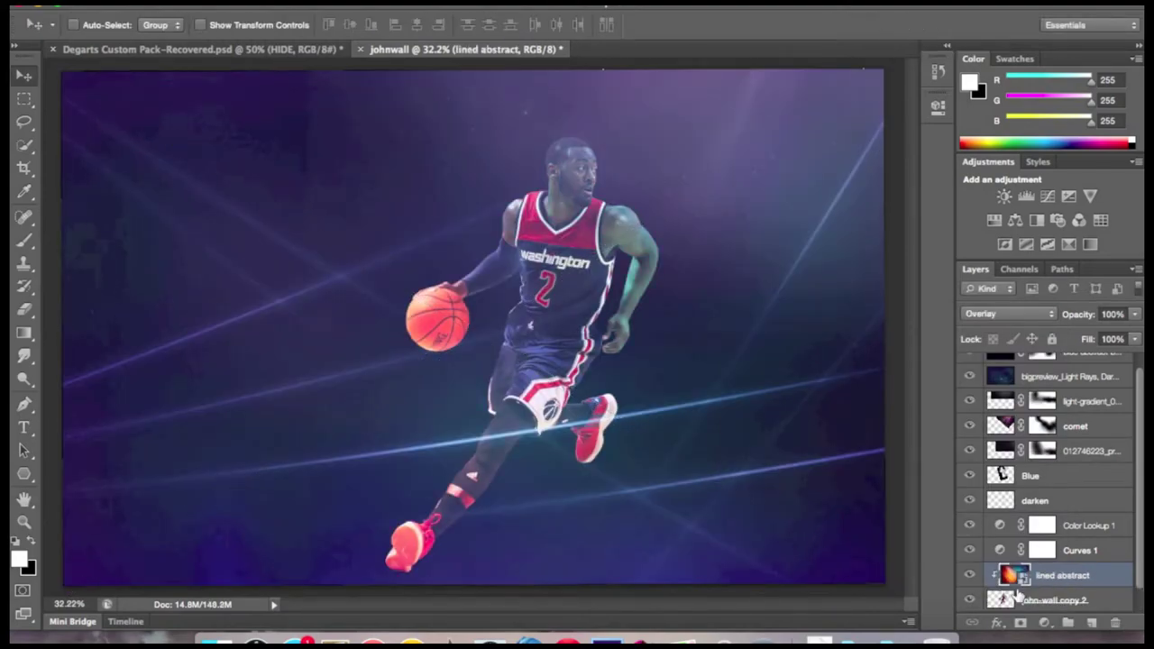
# Lower the lined abstract layer to 20% opacity and dim the comet layer to 19%
pyautogui.click(970, 575)
pyautogui.scroll(-1, 970, 568)
pyautogui.click(970, 551)
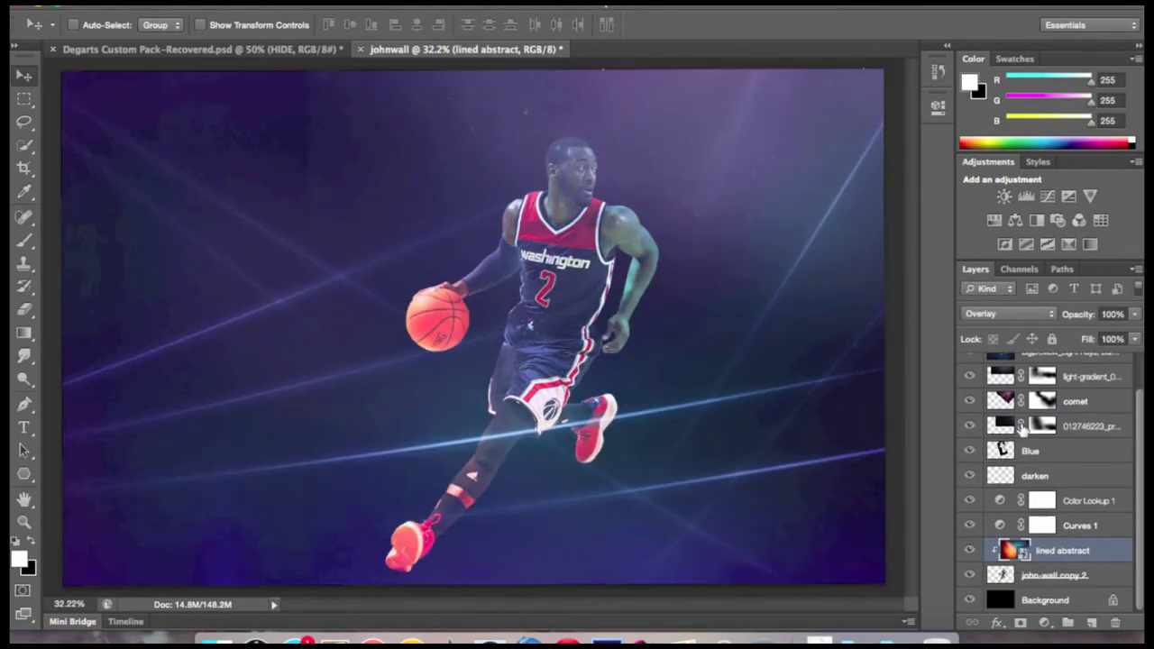
pyautogui.moveTo(1084, 334); pyautogui.dragTo(1079, 333)
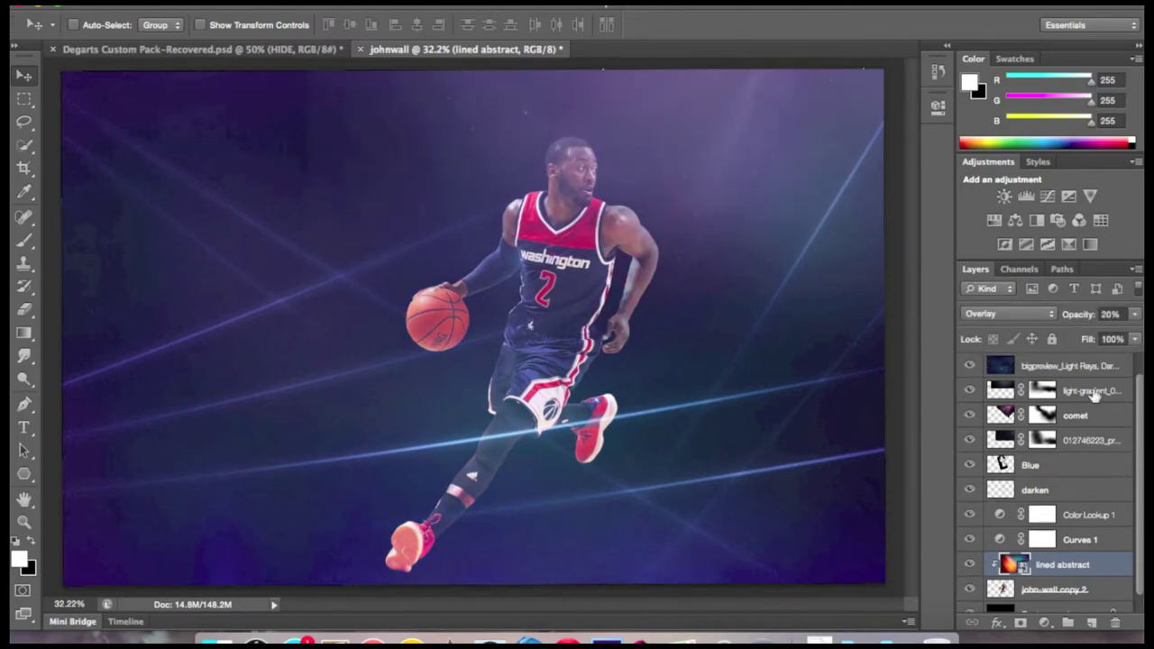
pyautogui.click(972, 441)
pyautogui.click(1042, 439)
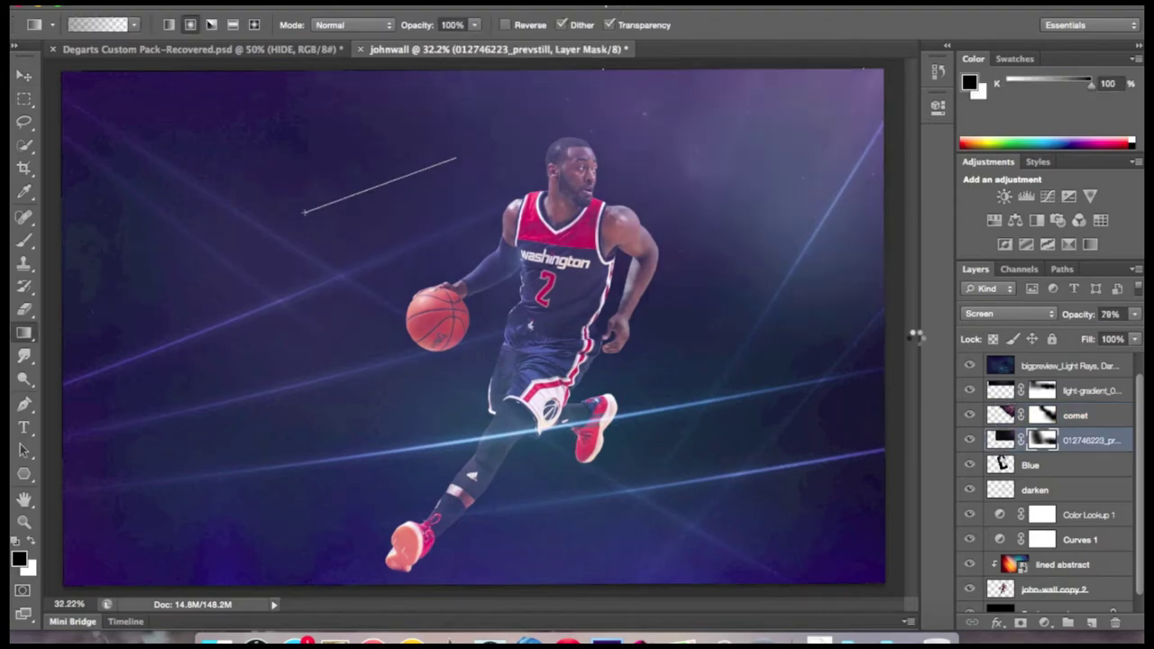
pyautogui.moveTo(1071, 337); pyautogui.dragTo(1060, 331)
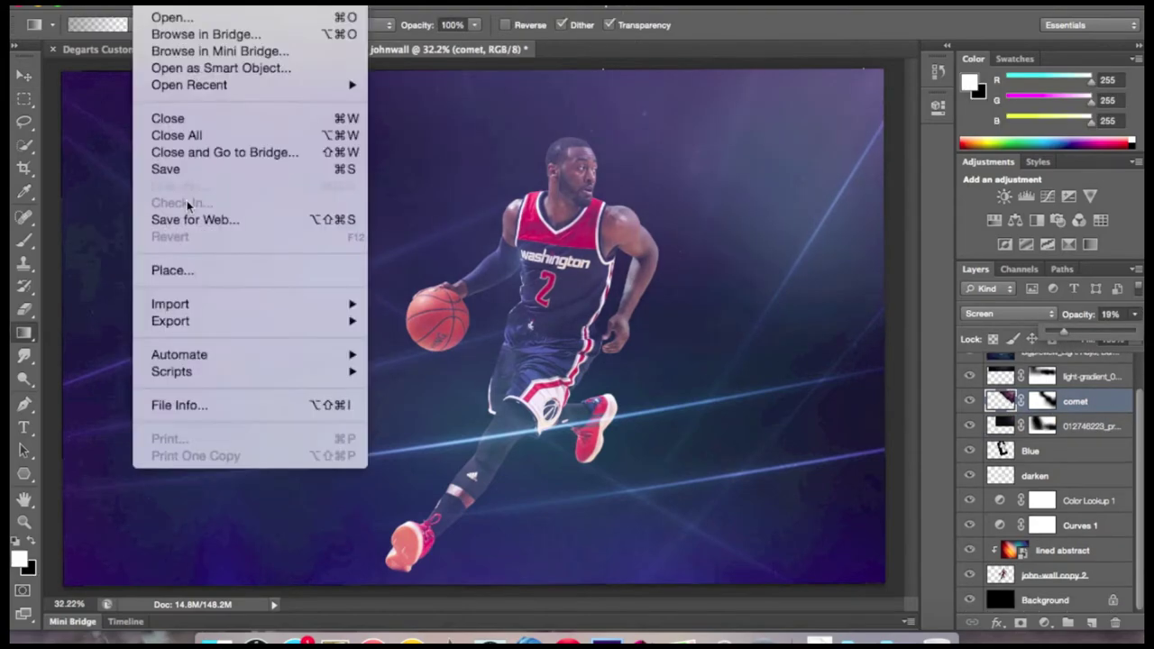
# Place the Light-Leak image, rasterize it and colorize it purple with Hue/Saturation
pyautogui.click(149, 268)
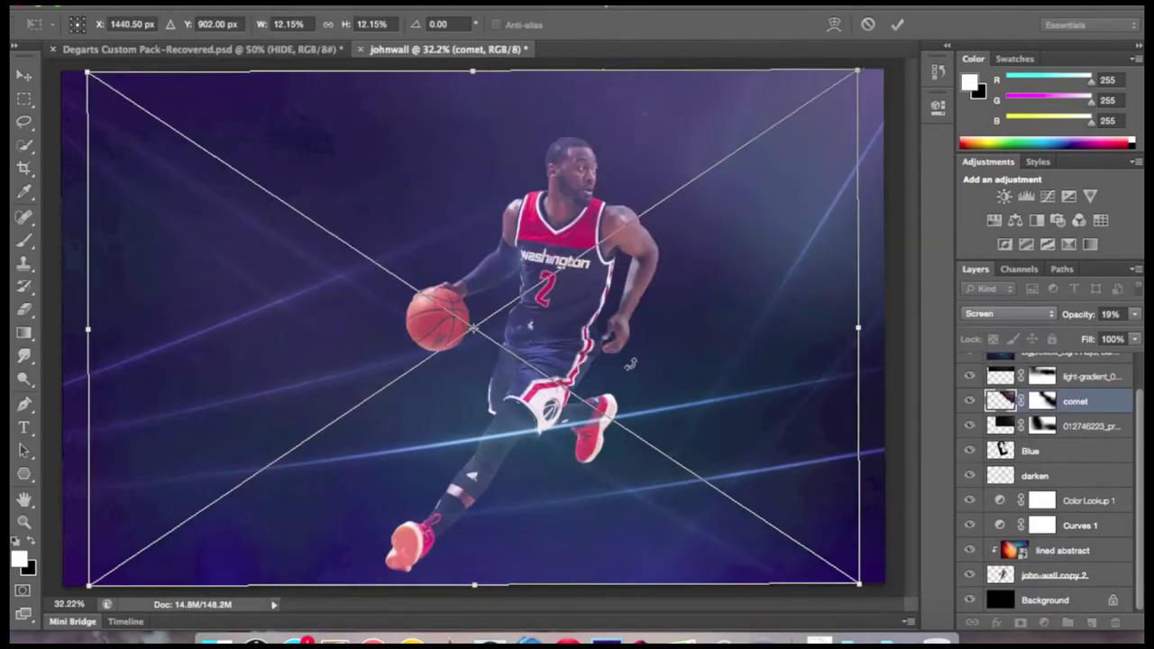
pyautogui.hotkey('ctrl', '0')
pyautogui.press('Return')
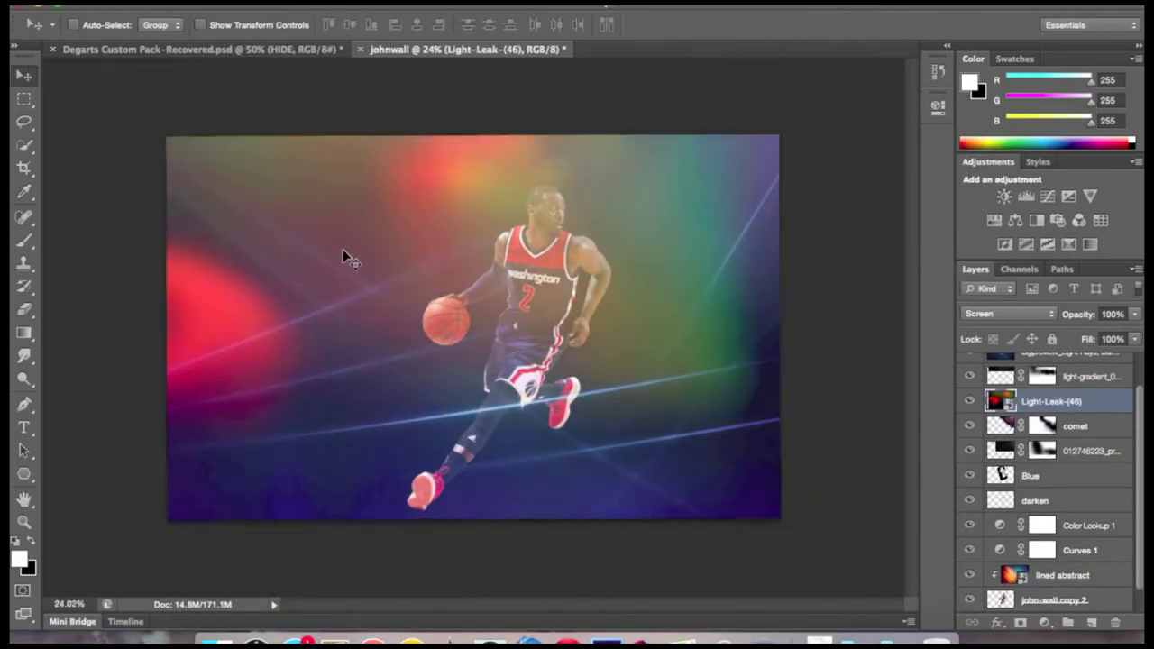
pyautogui.click(503, 405)
pyautogui.hotkey('ctrl', 'u')
pyautogui.click(1069, 275)
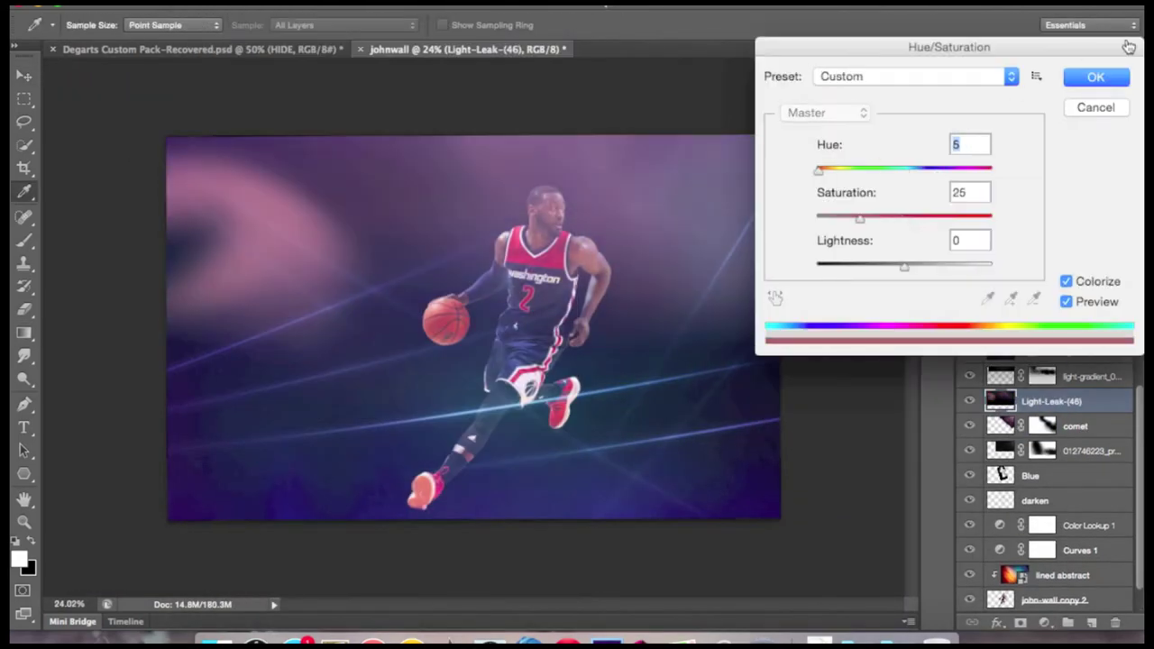
pyautogui.press('Return')
# Compare the scene with and without the light leak and lower its opacity to 27%
pyautogui.scroll(3, 583, 213)
pyautogui.scroll(1, 583, 214)
pyautogui.scroll(-3, 583, 215)
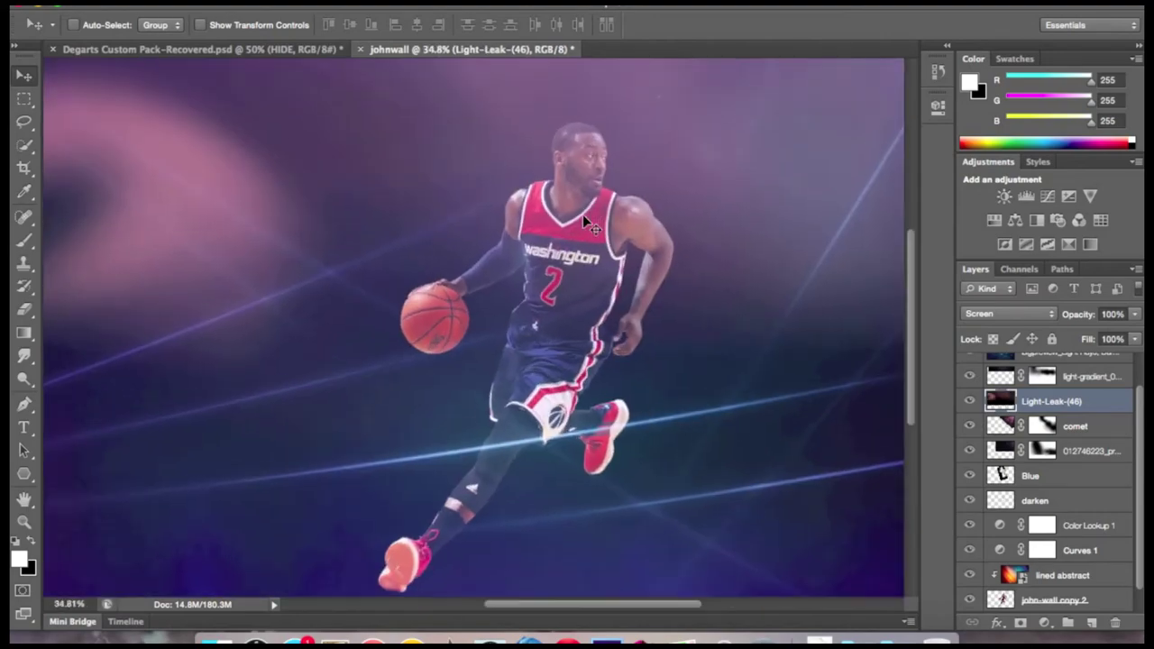
pyautogui.click(970, 401)
pyautogui.click(970, 401)
pyautogui.moveTo(1079, 337); pyautogui.dragTo(1069, 335)
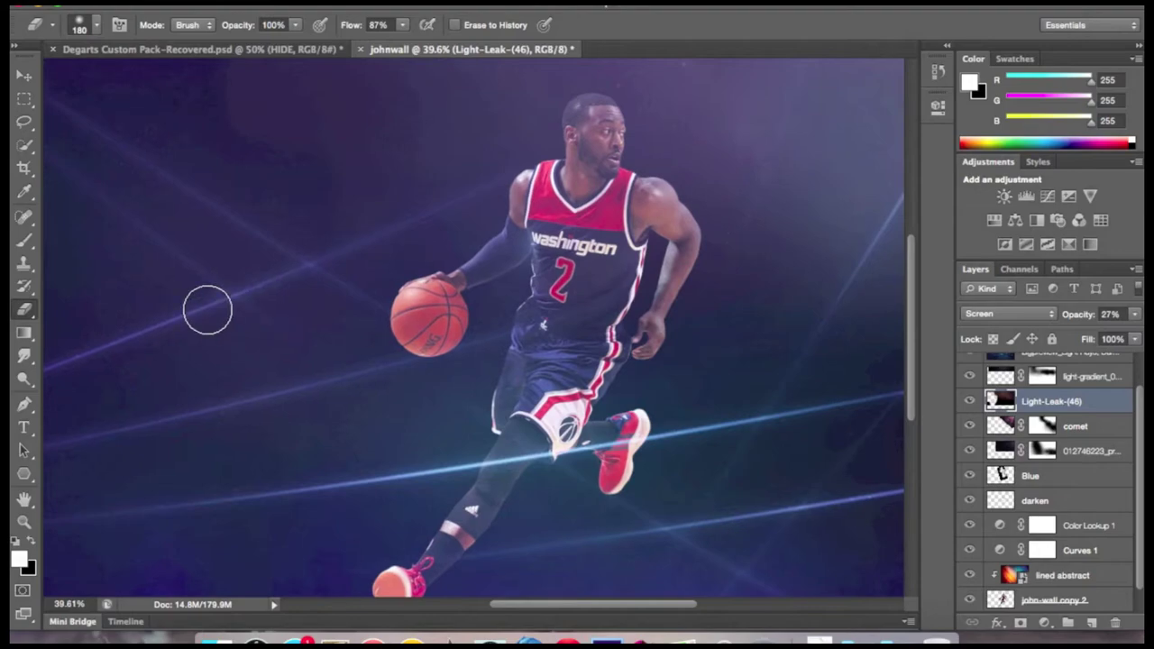
pyautogui.scroll(-1, 105, 314)
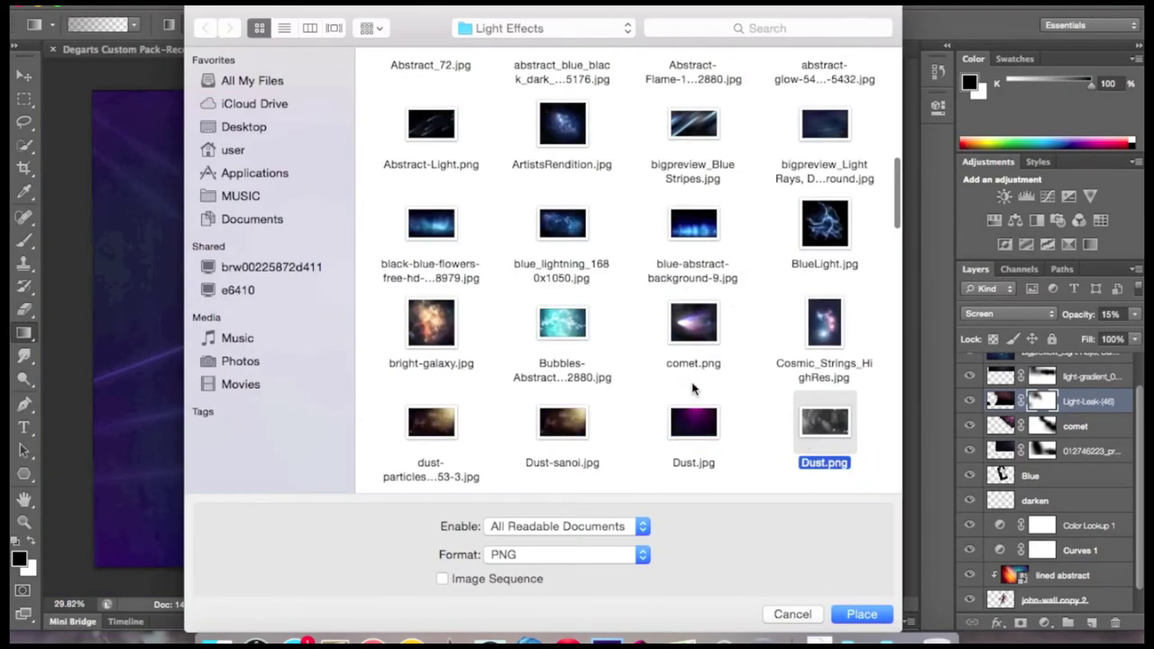
# Try the particles and pink wallpaper images, then place the Lights_35 image
pyautogui.scroll(-5, 693, 387)
pyautogui.doubleClick(412, 438)
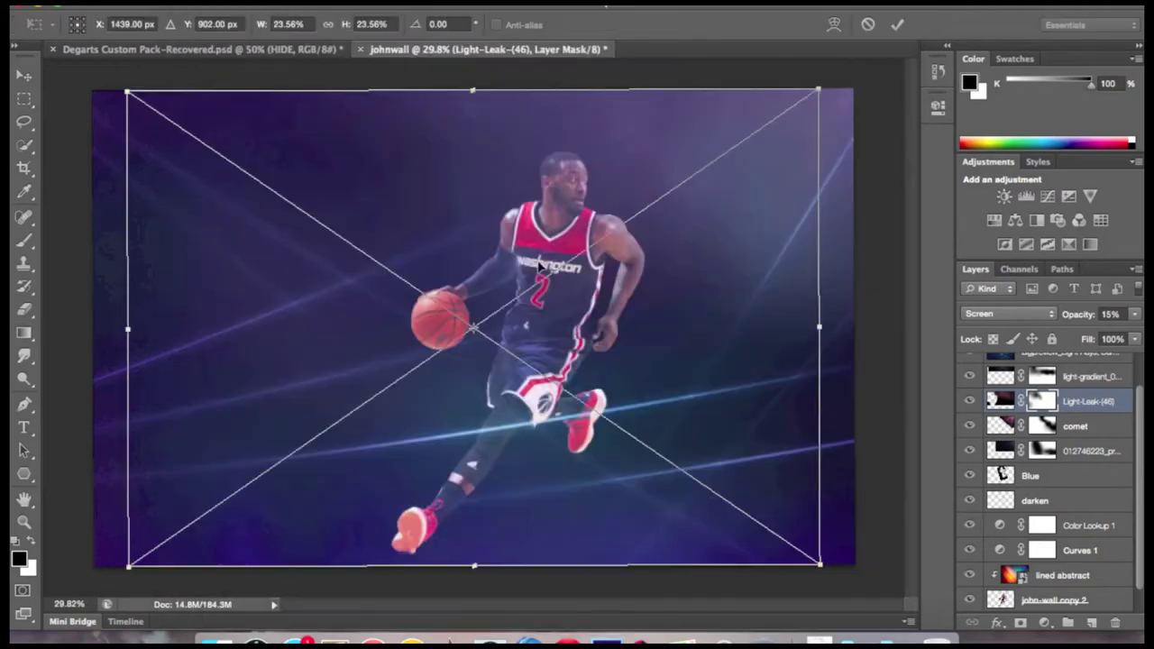
pyautogui.click(868, 23)
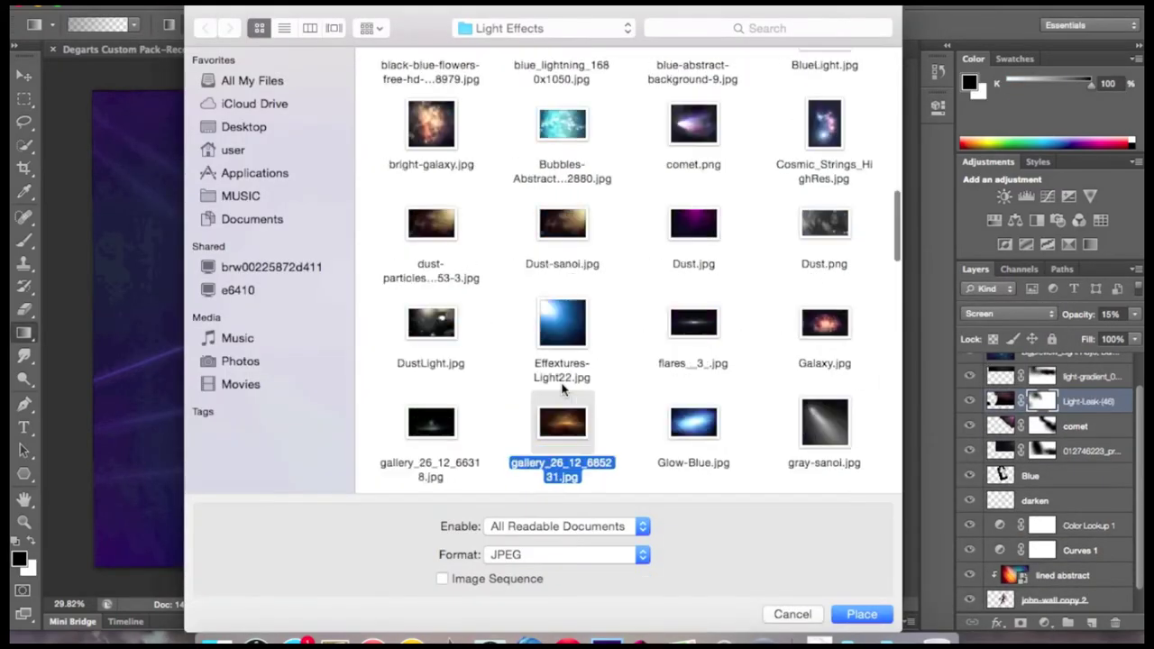
pyautogui.doubleClick(430, 425)
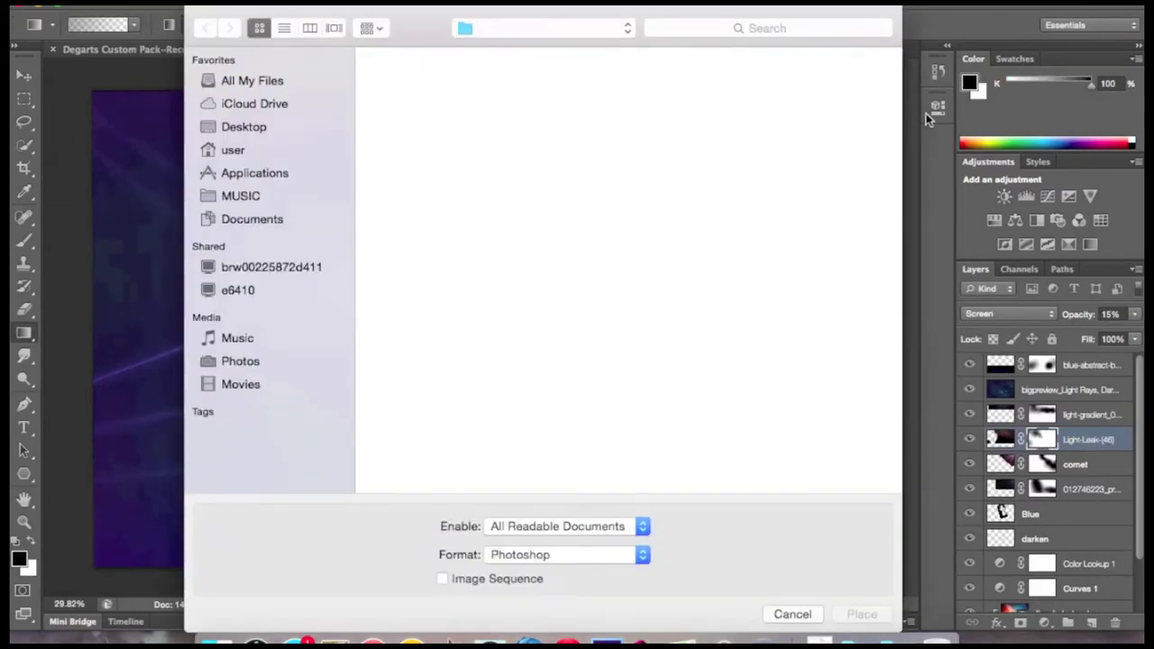
pyautogui.doubleClick(762, 221)
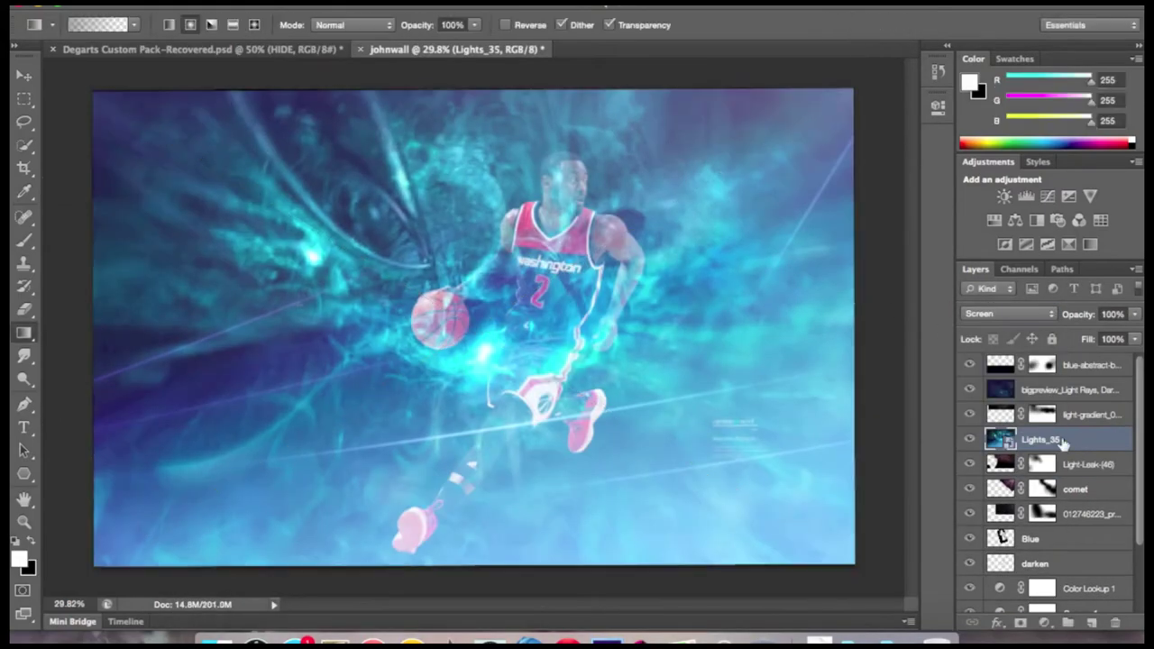
# Move Lights_35 just above Background, lower its opacity and add a layer mask
pyautogui.moveTo(1062, 440); pyautogui.dragTo(1036, 575)
pyautogui.click(1134, 314)
pyautogui.moveTo(1138, 334); pyautogui.dragTo(1055, 335)
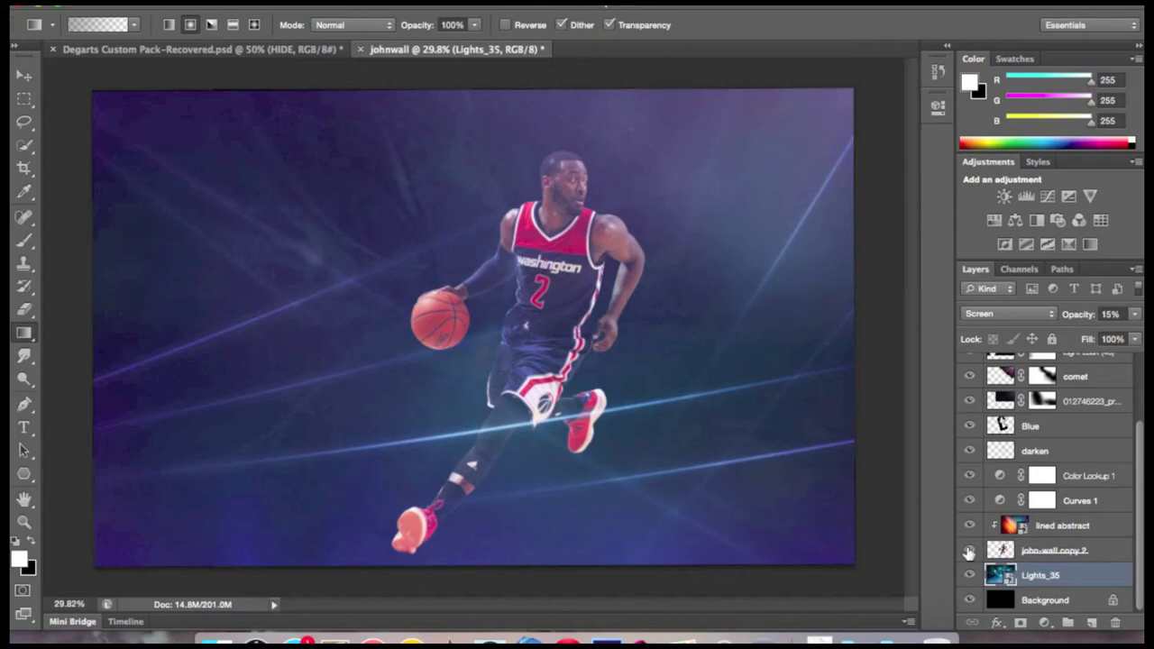
pyautogui.click(1020, 623)
# Zoom in on the player and set the Lights_35 opacity to 5%
pyautogui.hotkey('ctrl', '+')
pyautogui.hotkey('ctrl', '+')
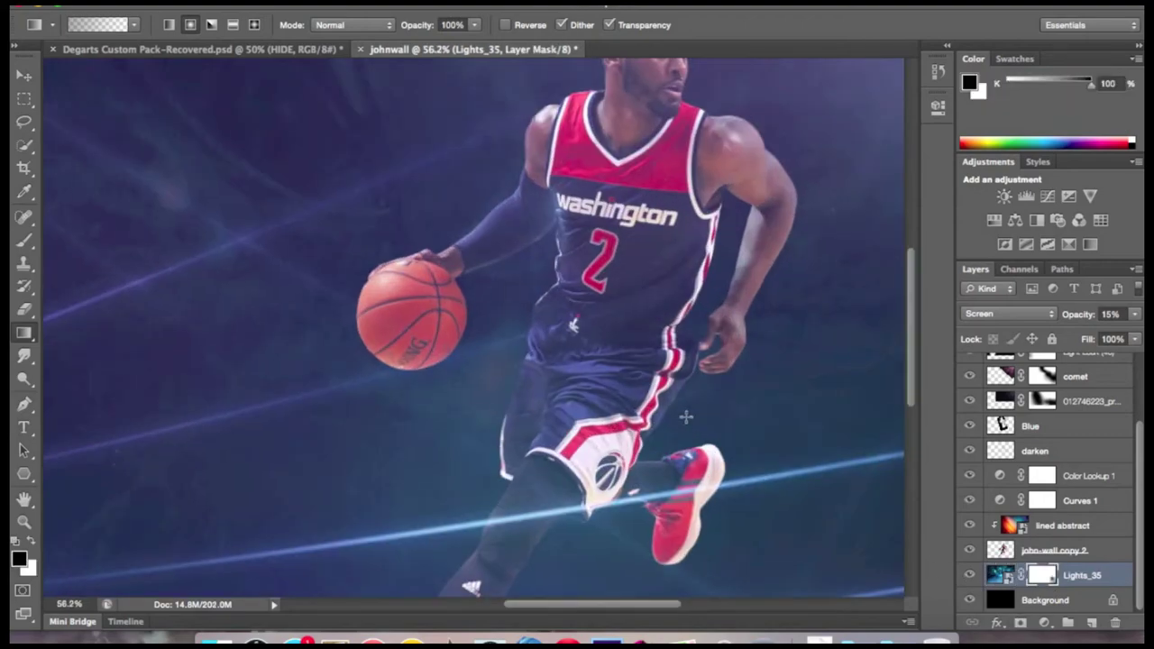
pyautogui.scroll(-3, 686, 417)
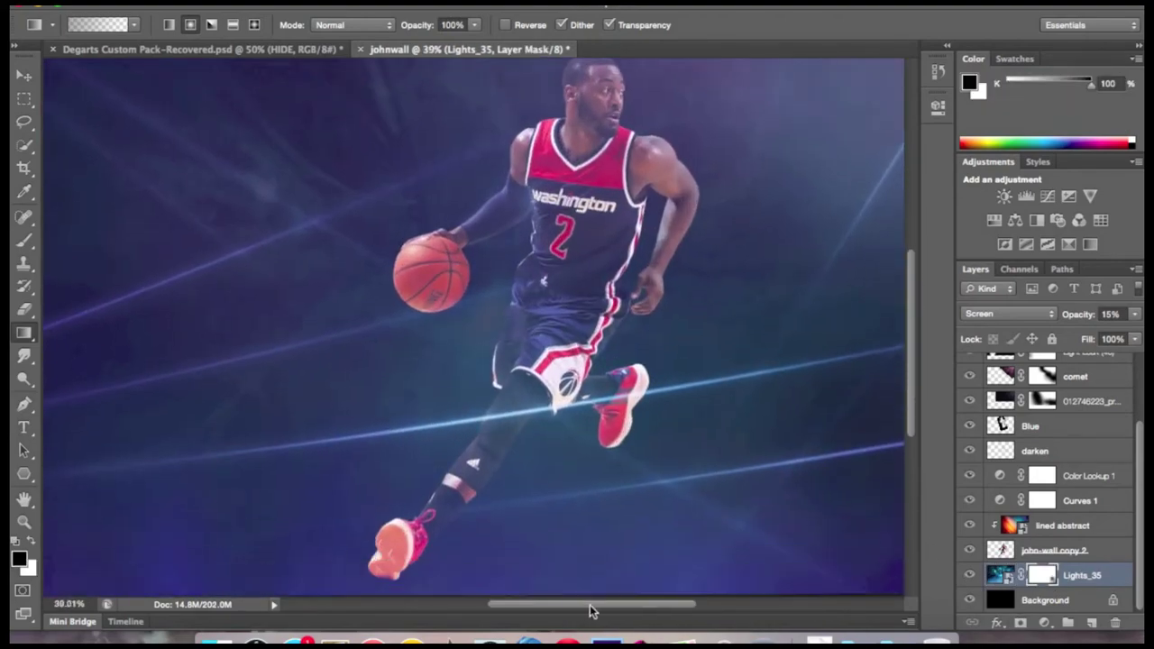
pyautogui.press('h')
pyautogui.scroll(-1, 721, 451)
pyautogui.press('0')
pyautogui.press('5')
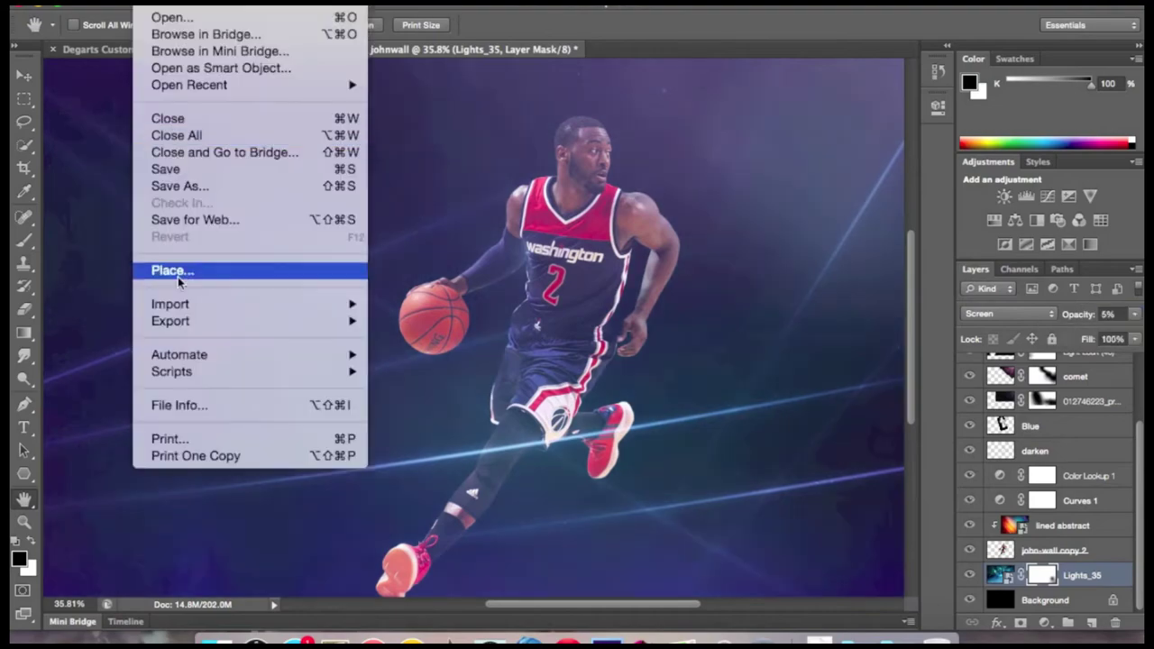
# Place the gallery_26_12_685231 light image into the document
pyautogui.click(173, 270)
pyautogui.scroll(-3, 562, 315)
pyautogui.click(561, 226)
pyautogui.click(863, 613)
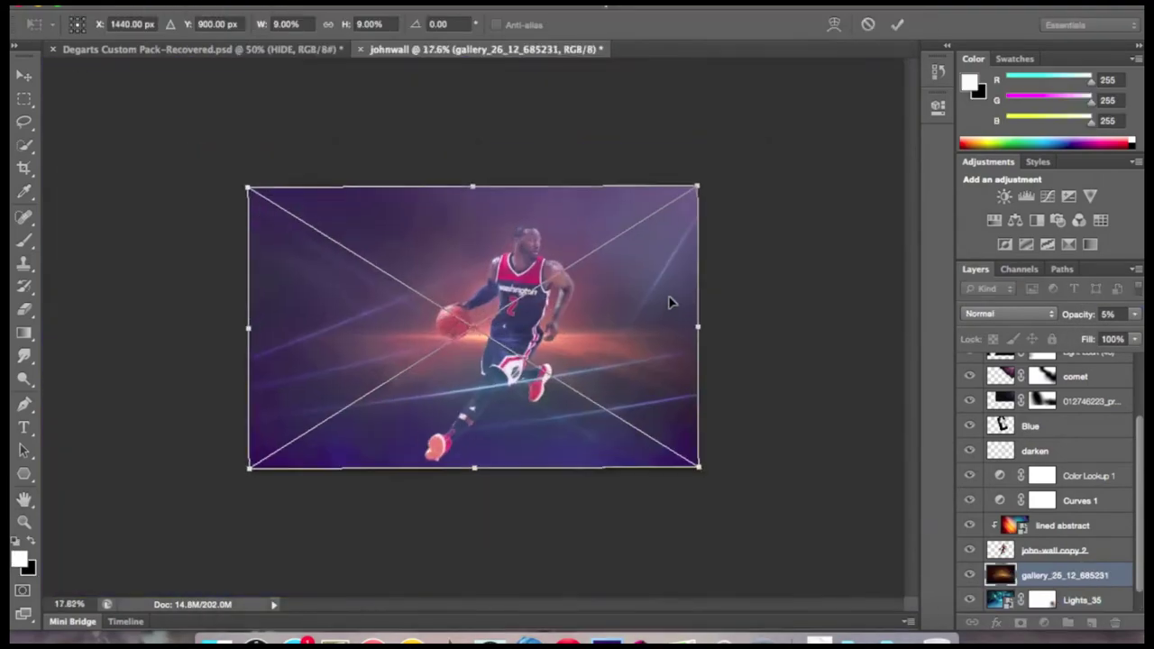
# Rotate the placed gallery image, then cancel its placement
pyautogui.keyDown('alt'); pyautogui.scroll(2, 670, 302); pyautogui.keyUp('alt')
pyautogui.moveTo(716, 211); pyautogui.dragTo(740, 315)
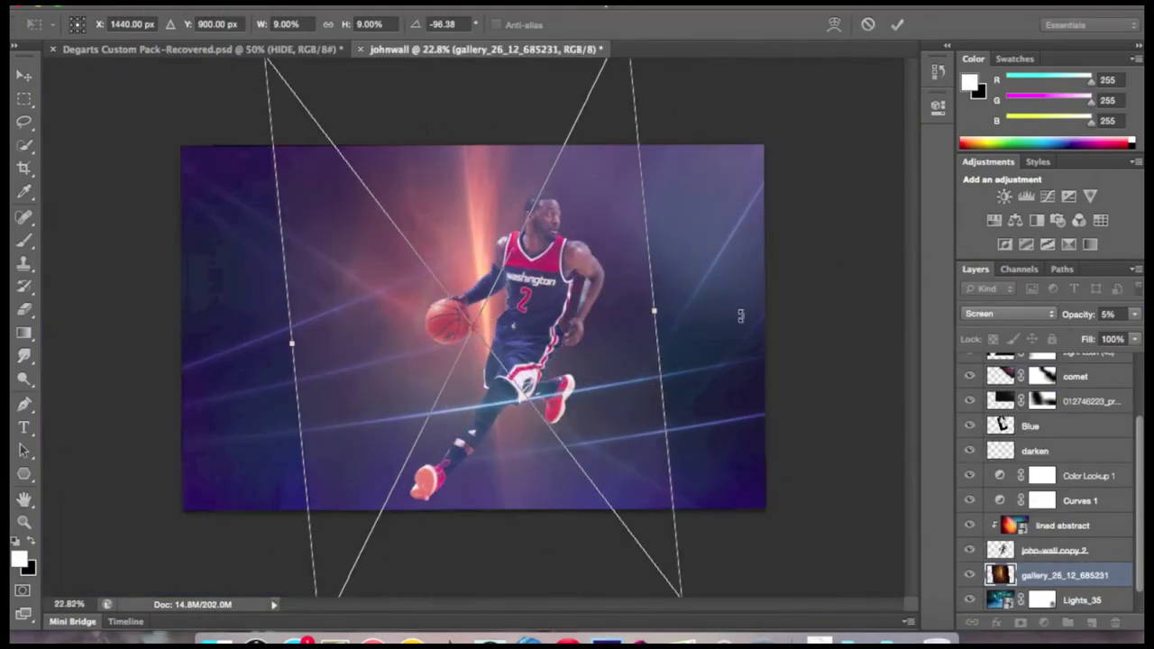
pyautogui.moveTo(469, 488); pyautogui.dragTo(776, 291)
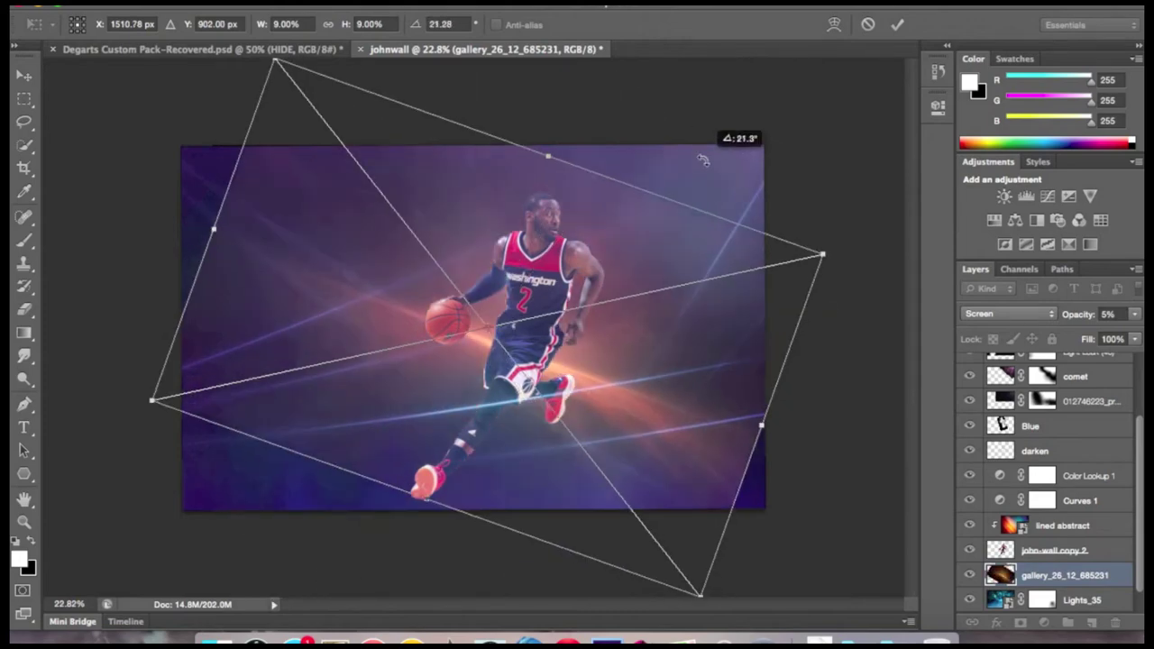
pyautogui.press('Escape')
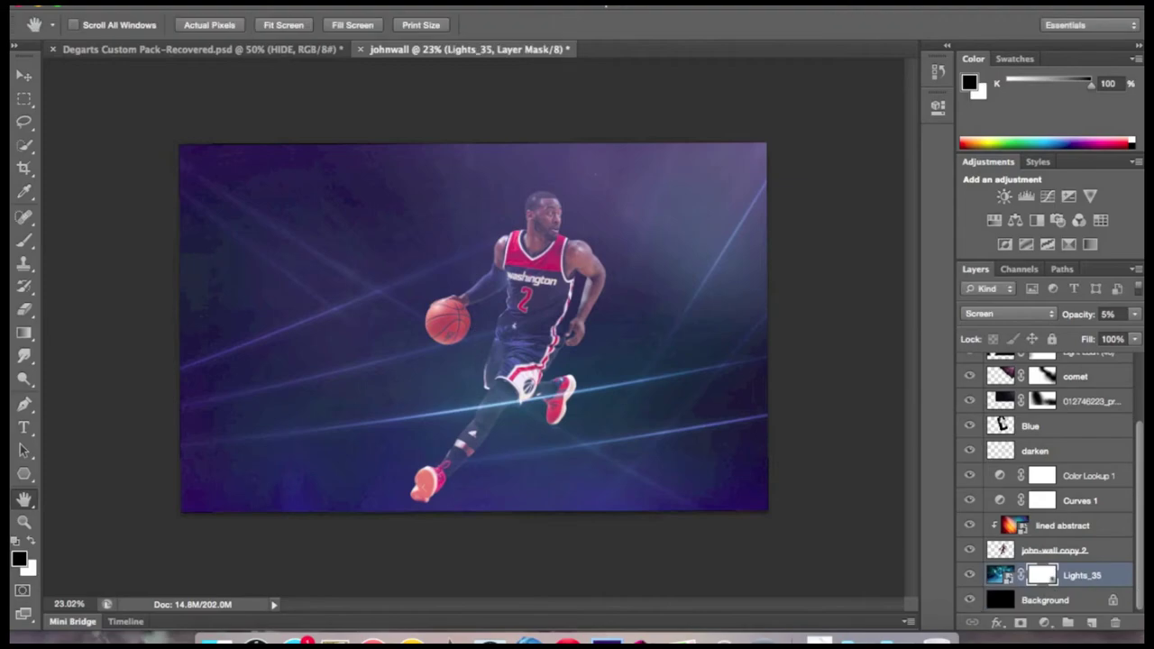
# Place the ZarArts Lightstreak (14) image in Screen mode at 100% opacity
pyautogui.scroll(-5, 631, 361)
pyautogui.scroll(-5, 631, 361)
pyautogui.click(562, 466)
pyautogui.click(860, 613)
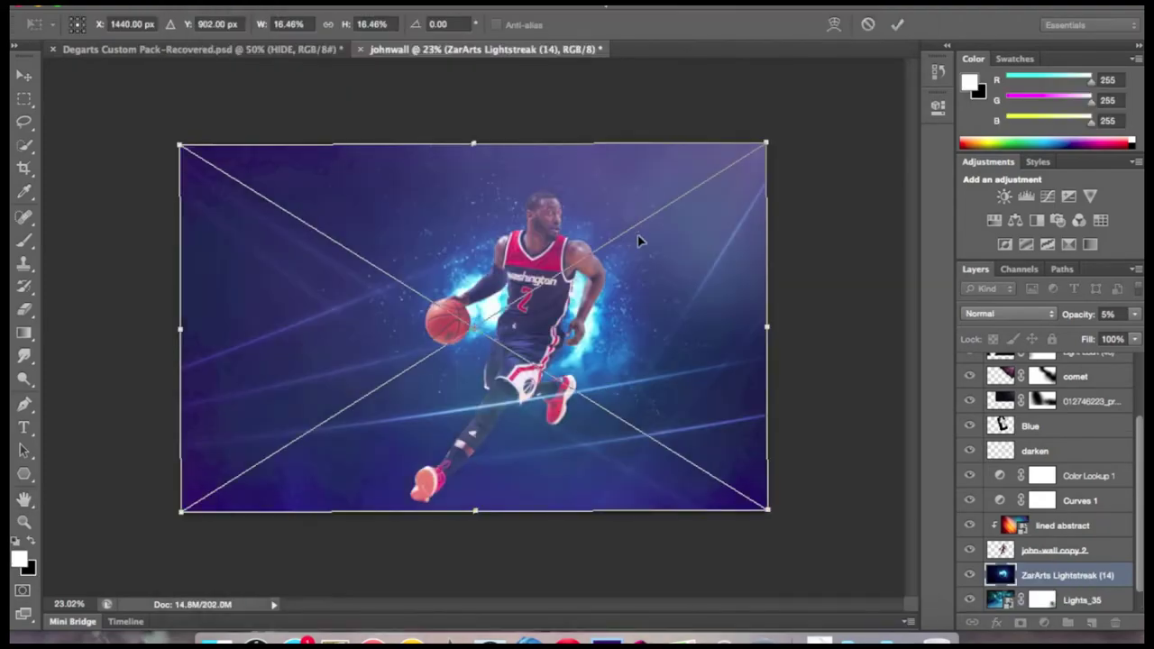
pyautogui.hotkey('shift', 'alt', 's')
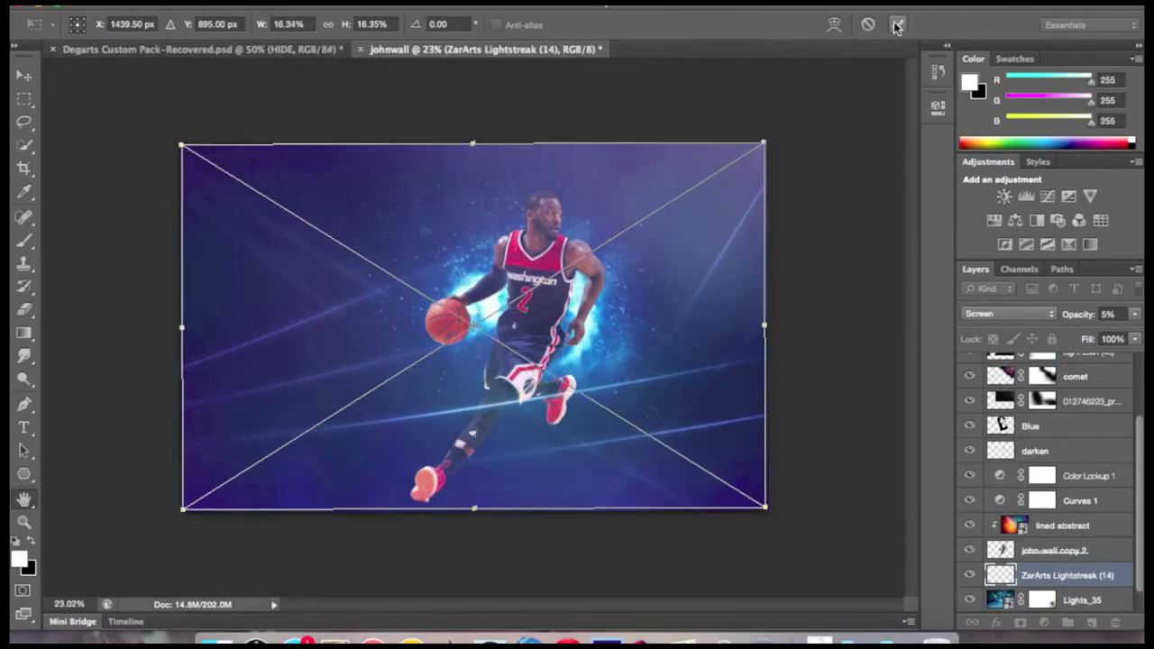
pyautogui.click(897, 25)
pyautogui.scroll(3, 730, 291)
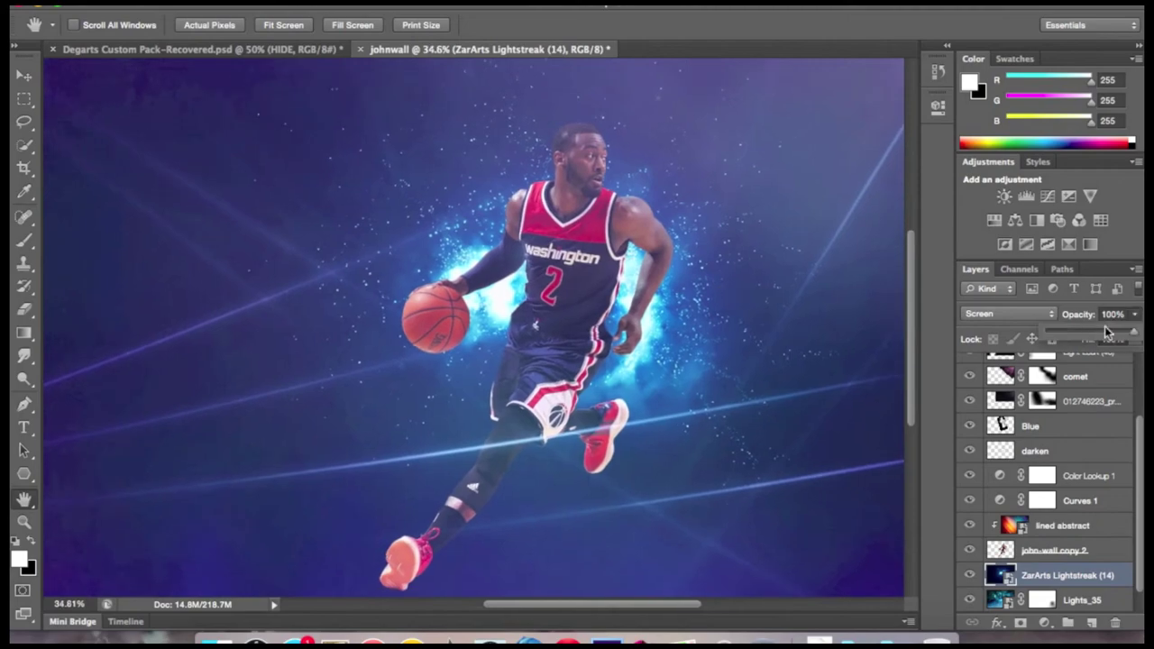
pyautogui.moveTo(1107, 334); pyautogui.dragTo(1131, 333)
pyautogui.scroll(-2, 639, 266)
pyautogui.click(25, 146)
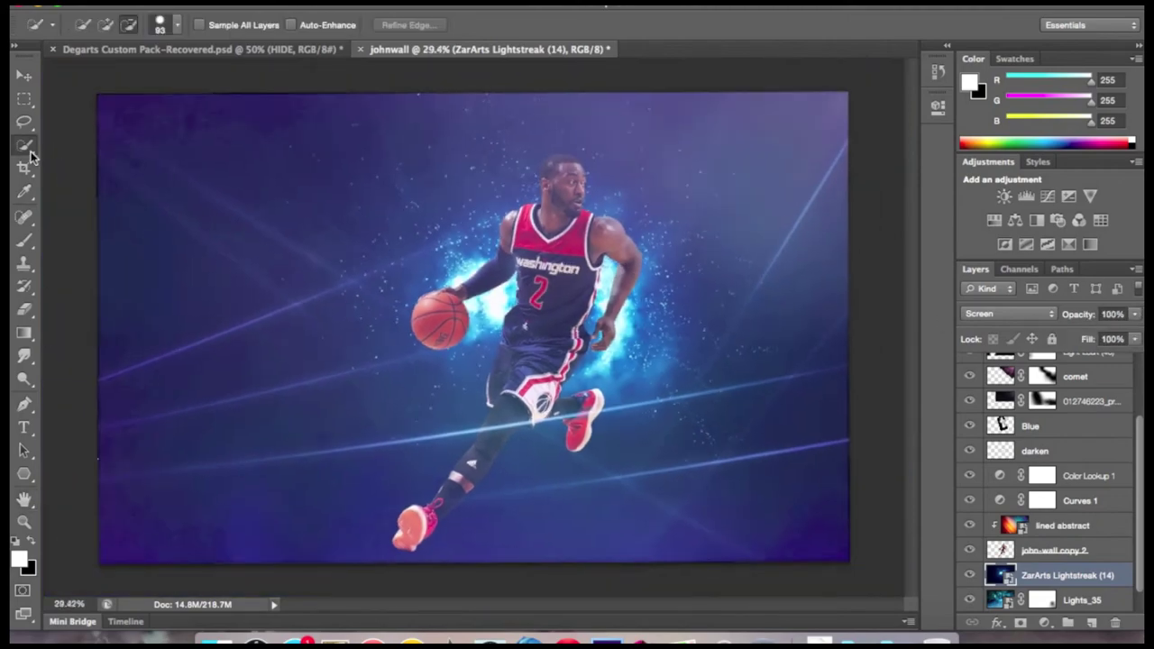
# Clear the selection and drag the lightstreak layer lower in the stack
pyautogui.rightClick(262, 54)
pyautogui.click(297, 68)
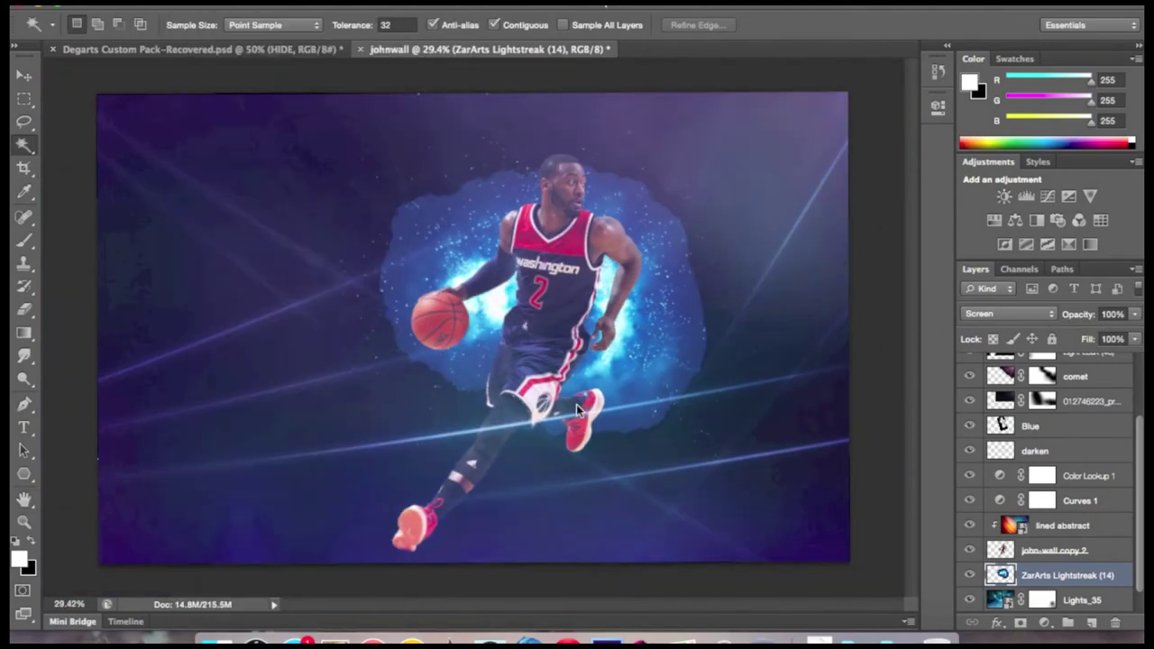
pyautogui.moveTo(1075, 577); pyautogui.dragTo(1093, 582)
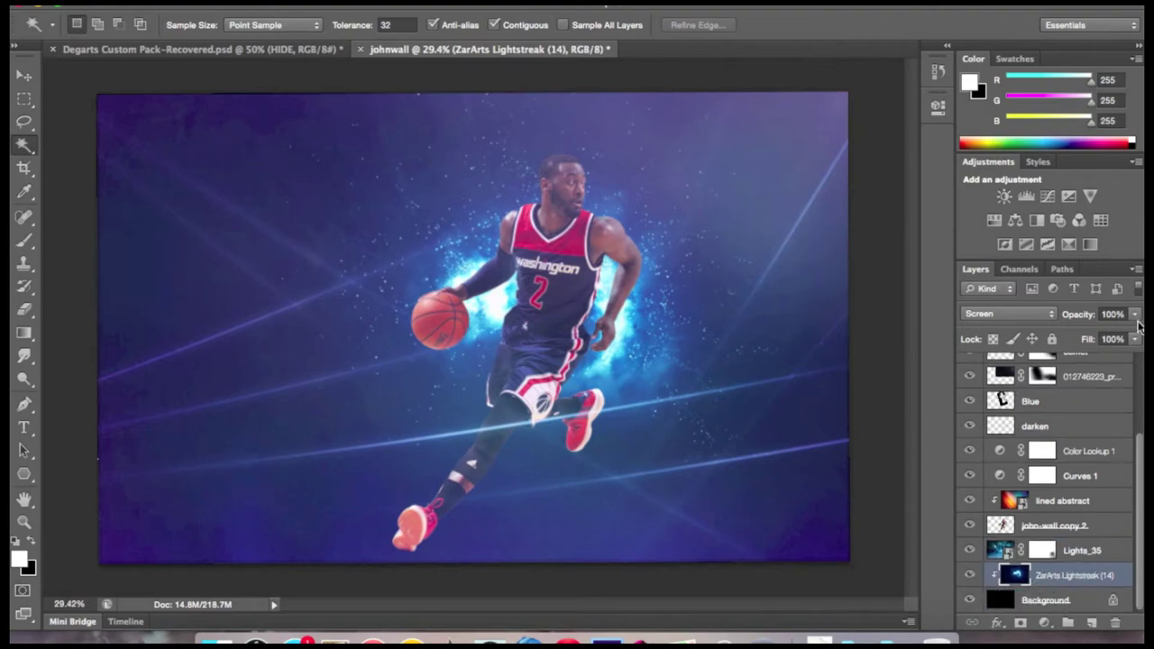
pyautogui.scroll(2, 719, 261)
# Rotate the lightstreak to about 114° and move it up and to the right
pyautogui.hotkey('ctrl', 't')
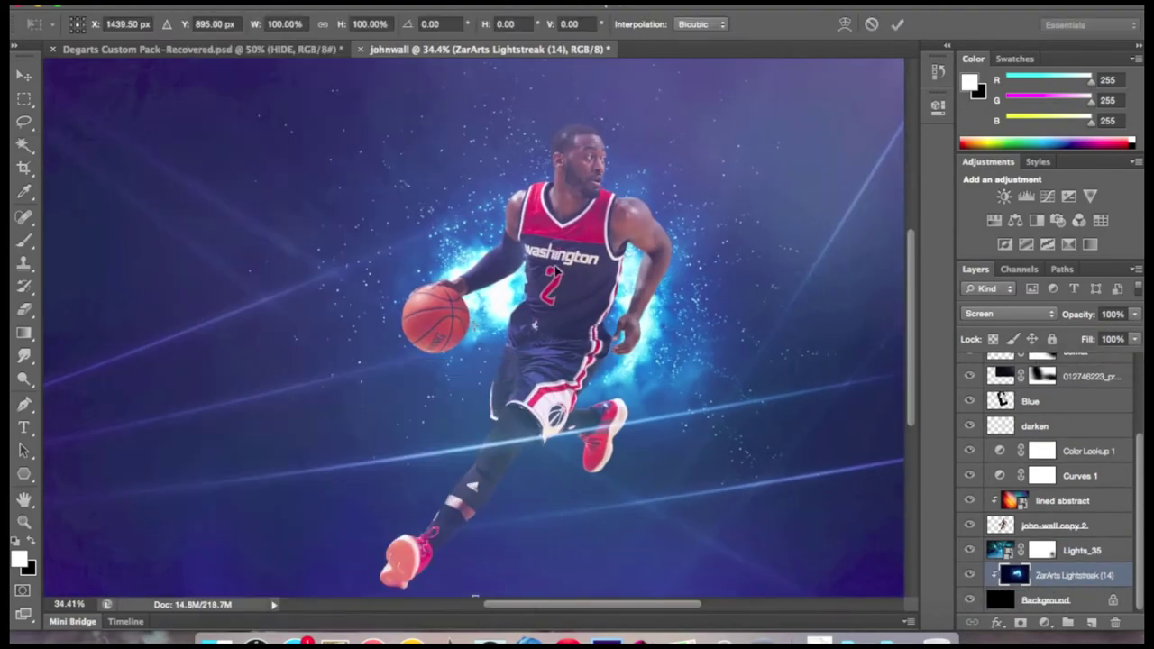
pyautogui.scroll(-2, 556, 269)
pyautogui.moveTo(773, 361); pyautogui.dragTo(775, 371)
pyautogui.moveTo(746, 470); pyautogui.dragTo(505, 577)
pyautogui.moveTo(551, 389)
pyautogui.mouseDown()
pyautogui.moveTo(628, 269)
pyautogui.moveTo(630, 321)
pyautogui.mouseUp()
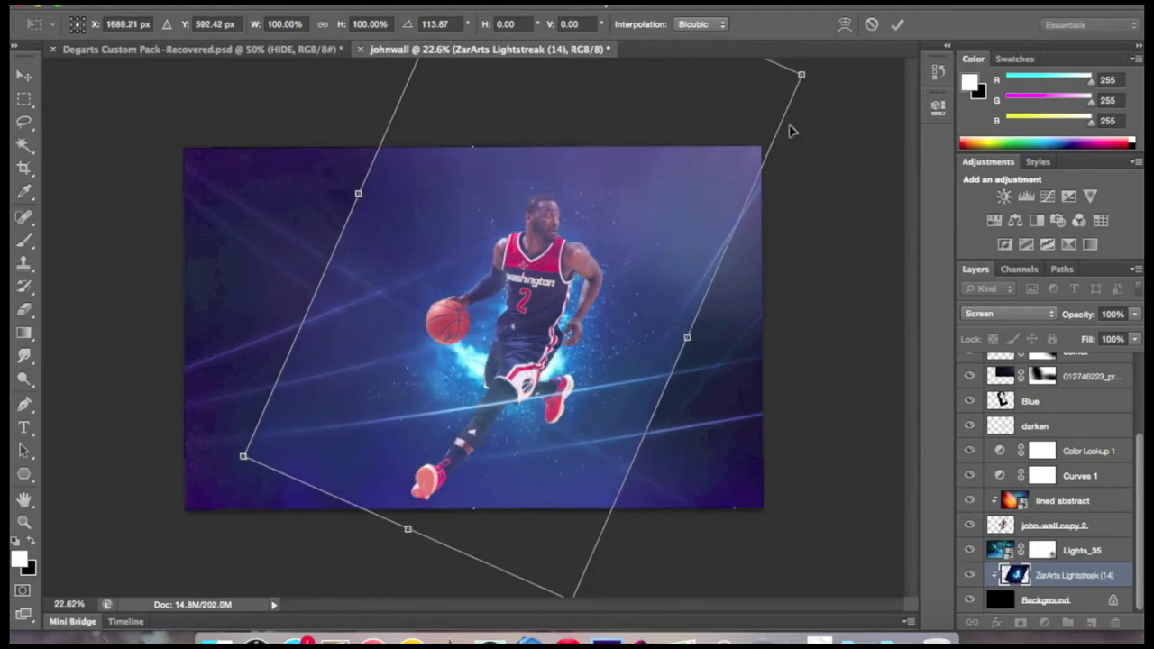
pyautogui.press('Return')
# Switch to the Magic Wand tool and scroll through the view
pyautogui.press('w')
pyautogui.scroll(2, 641, 325)
pyautogui.scroll(-1, 641, 324)
pyautogui.scroll(2, 658, 320)
pyautogui.scroll(2, 677, 315)
pyautogui.scroll(-2, 677, 316)
pyautogui.scroll(-1, 677, 316)
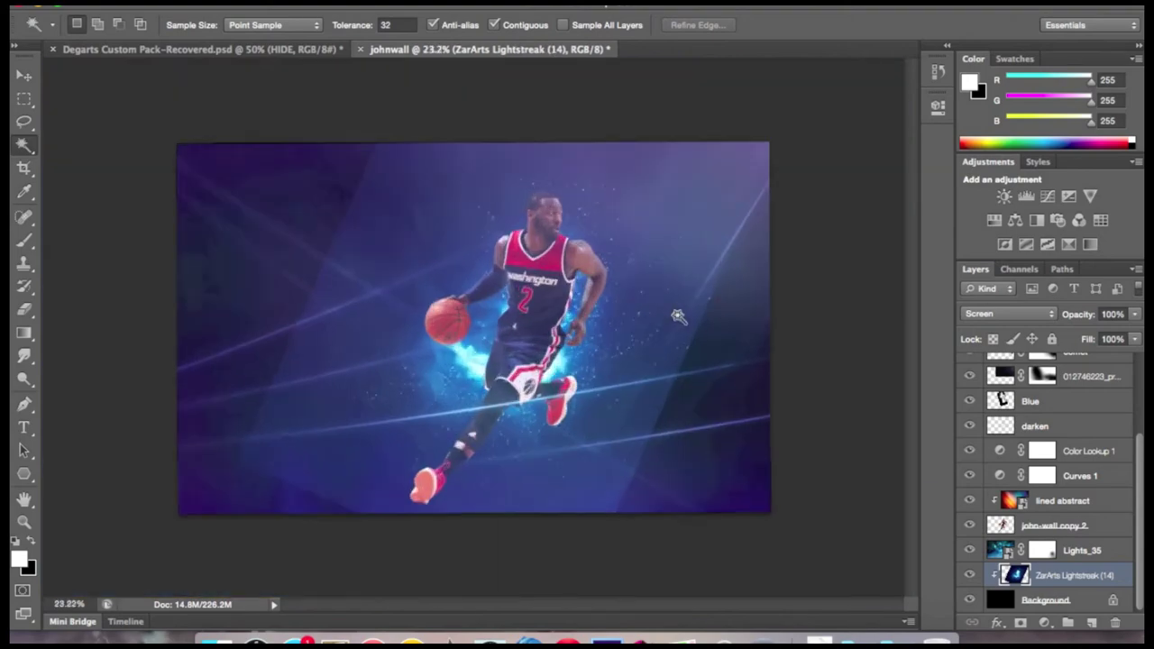
pyautogui.scroll(2, 683, 289)
pyautogui.scroll(-1, 709, 453)
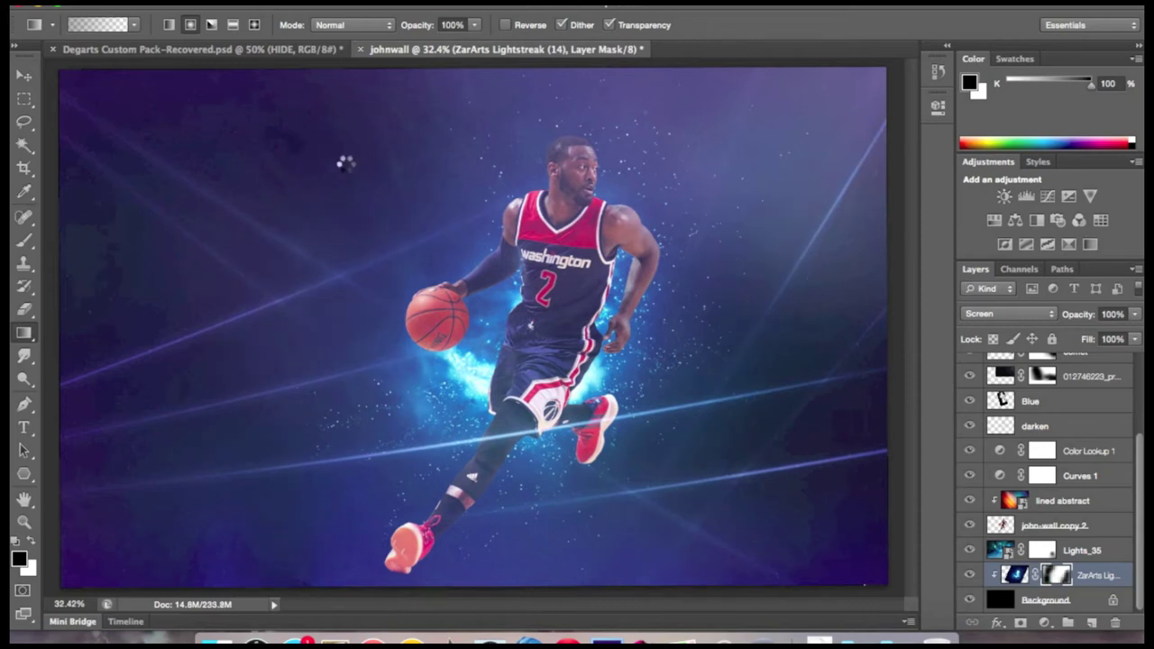
# Add a Gradient Map adjustment on top and tick Reverse to invert it
pyautogui.click(1068, 244)
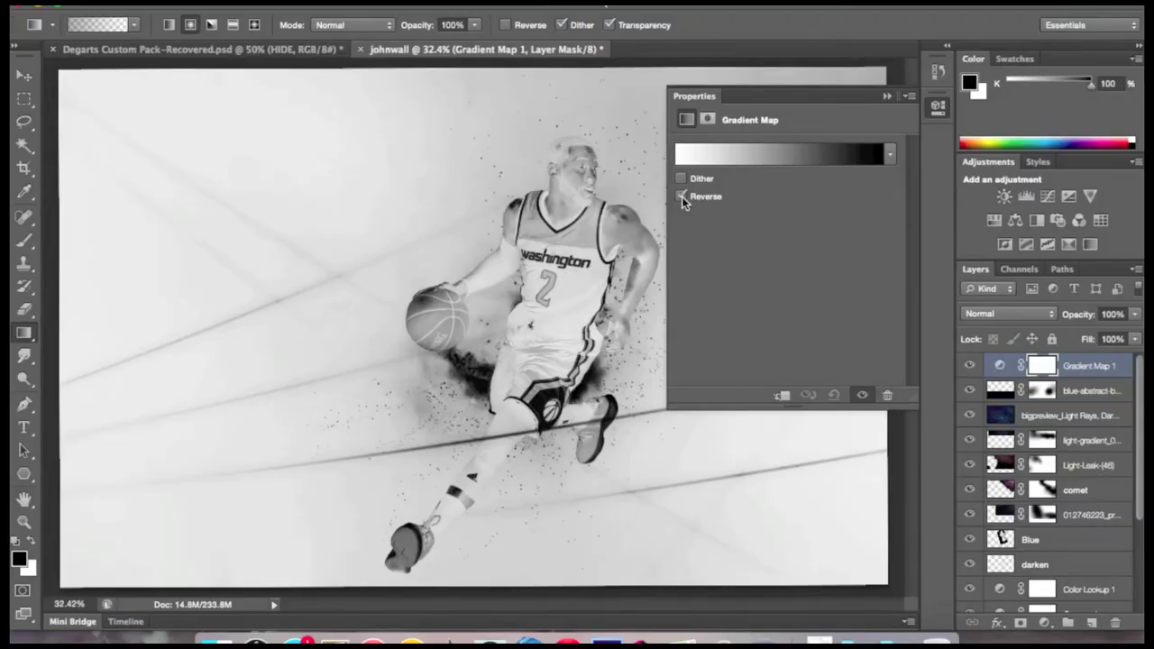
pyautogui.click(681, 197)
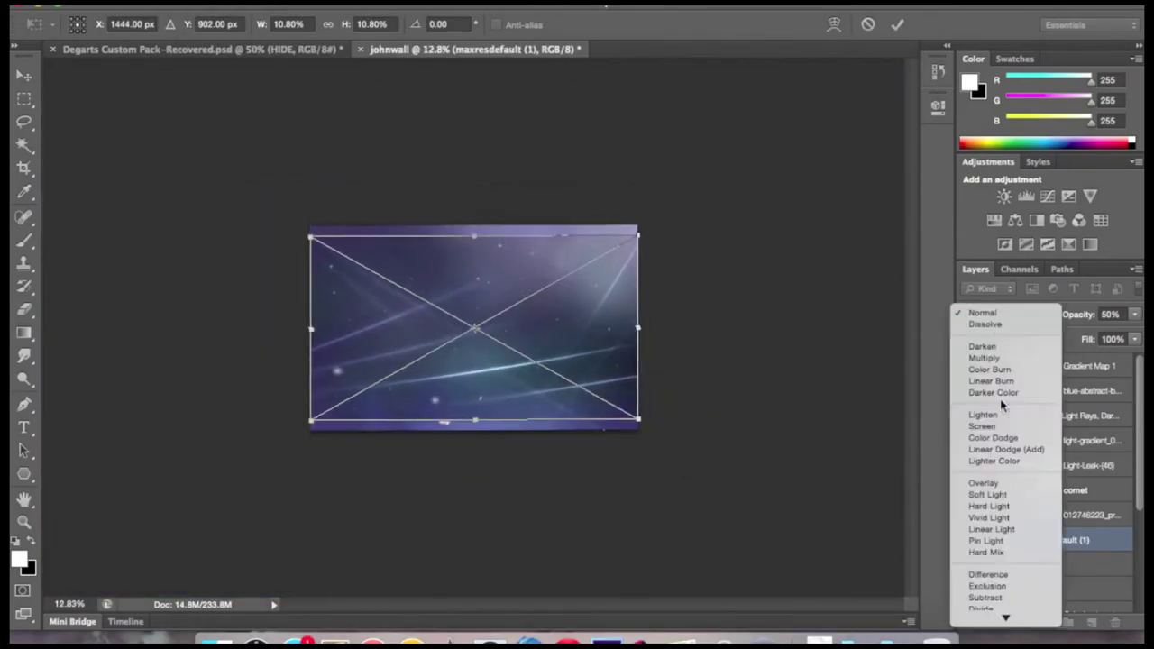
# Set the new light layer's blend mode to Screen
pyautogui.click(981, 425)
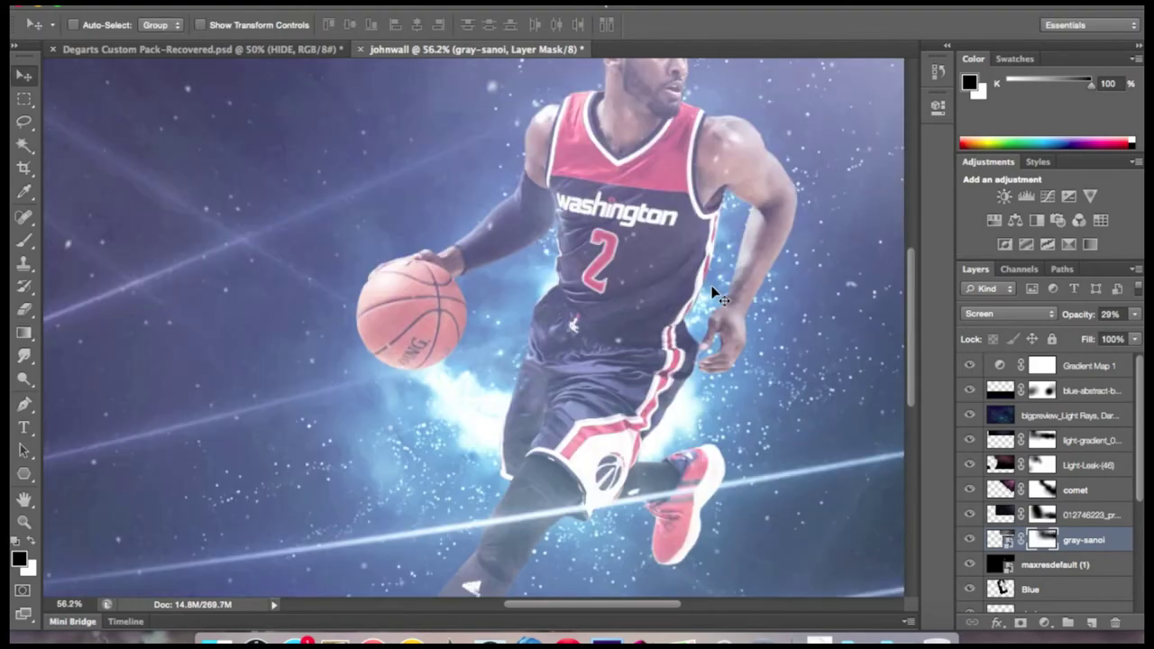
# Try placing the Winter frost (1) light image, then cancel it
pyautogui.scroll(-5, 718, 295)
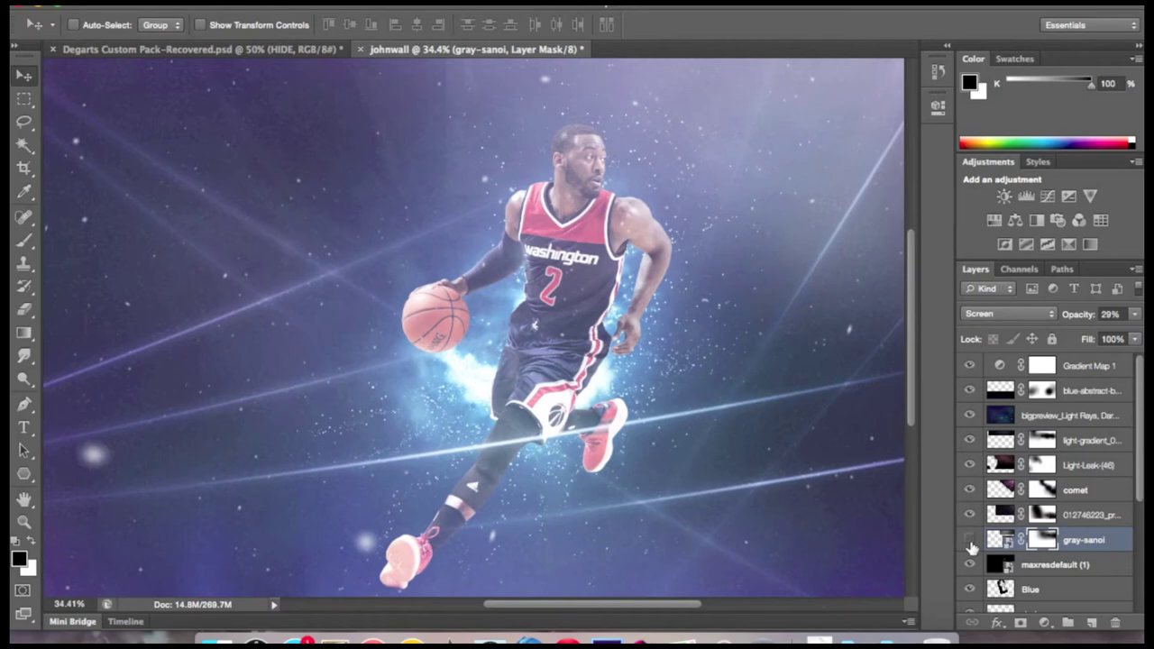
pyautogui.press('g')
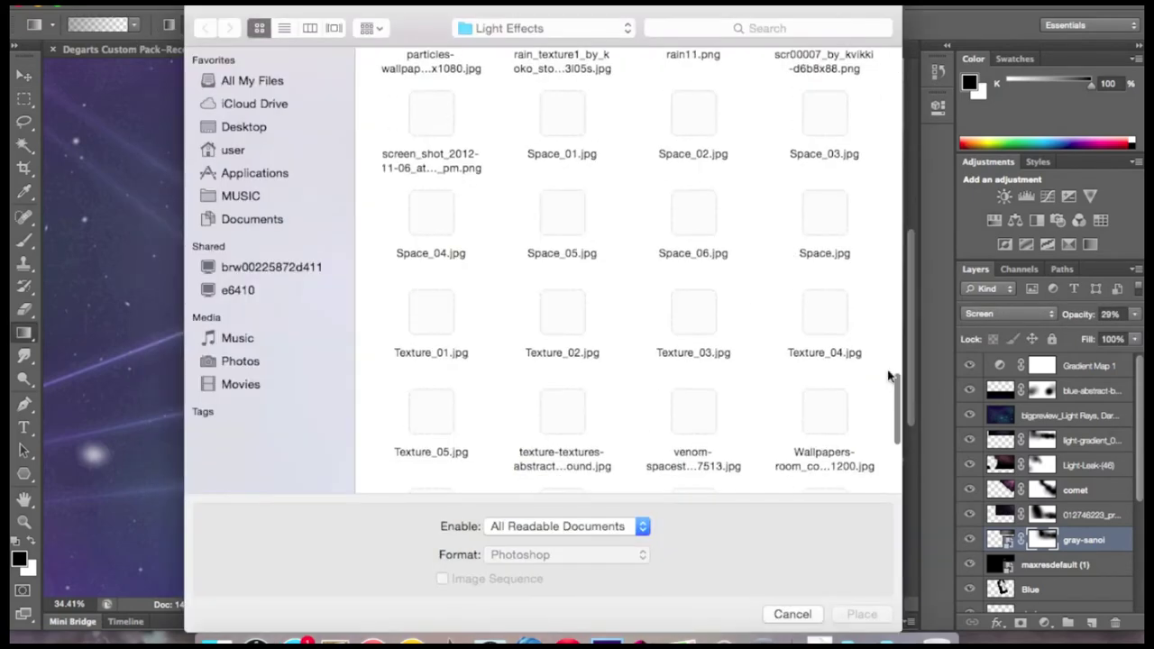
pyautogui.scroll(-5, 829, 326)
pyautogui.scroll(-3, 829, 327)
pyautogui.click(694, 230)
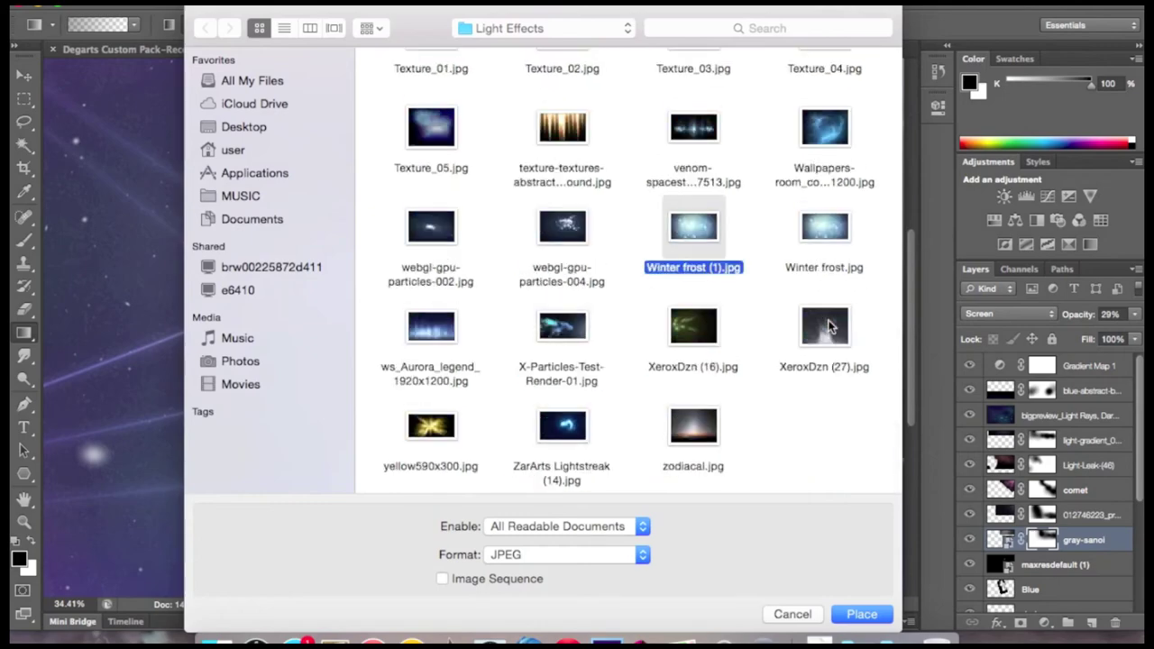
pyautogui.doubleClick(693, 127)
pyautogui.moveTo(701, 278)
pyautogui.mouseDown()
pyautogui.moveTo(742, 312)
pyautogui.moveTo(711, 188)
pyautogui.mouseUp()
pyautogui.press('Escape')
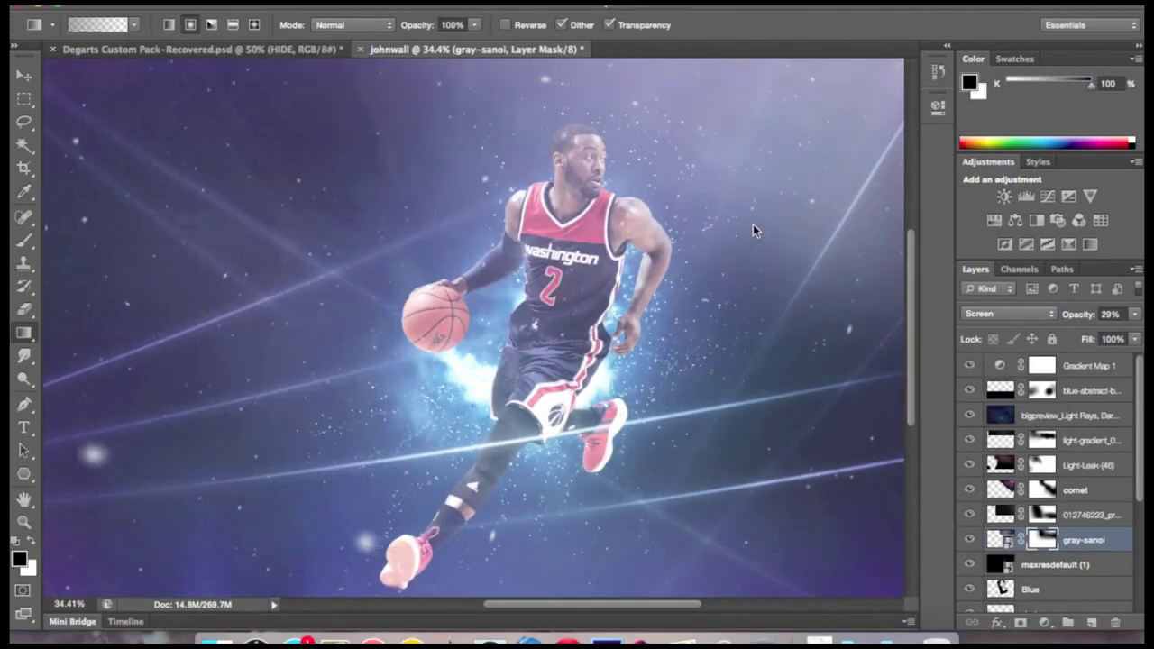
# Place the rain11 image and commit it on the canvas
pyautogui.hotkey('ctrl', 'shift', 'p')
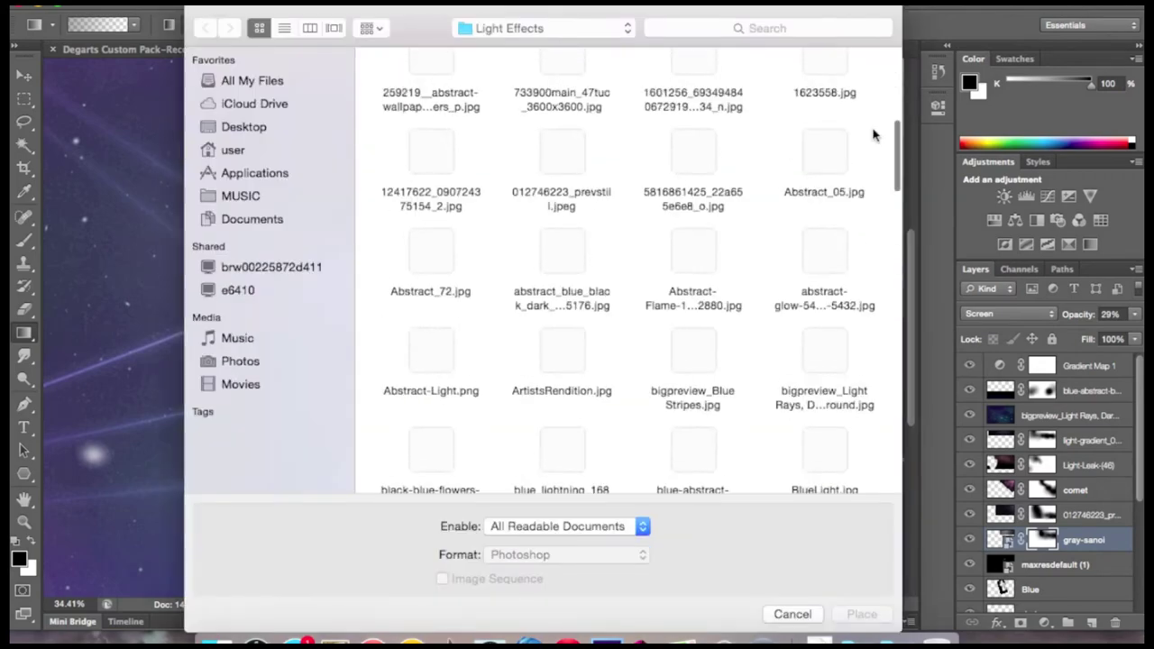
pyautogui.press('Right')
pyautogui.press('Right')
pyautogui.press('Right')
pyautogui.press('Right')
pyautogui.press('Right')
pyautogui.press('Right')
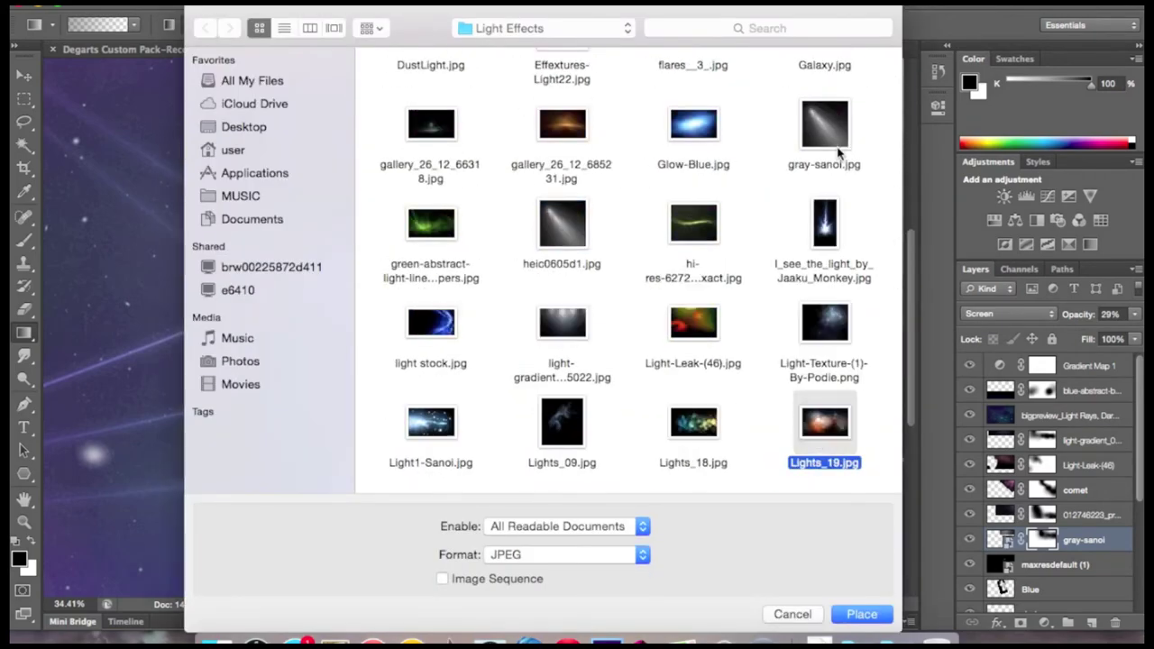
pyautogui.press('Right')
pyautogui.press('Right')
pyautogui.press('Right')
pyautogui.press('Right')
pyautogui.press('Right')
pyautogui.press('Right')
pyautogui.doubleClick(693, 323)
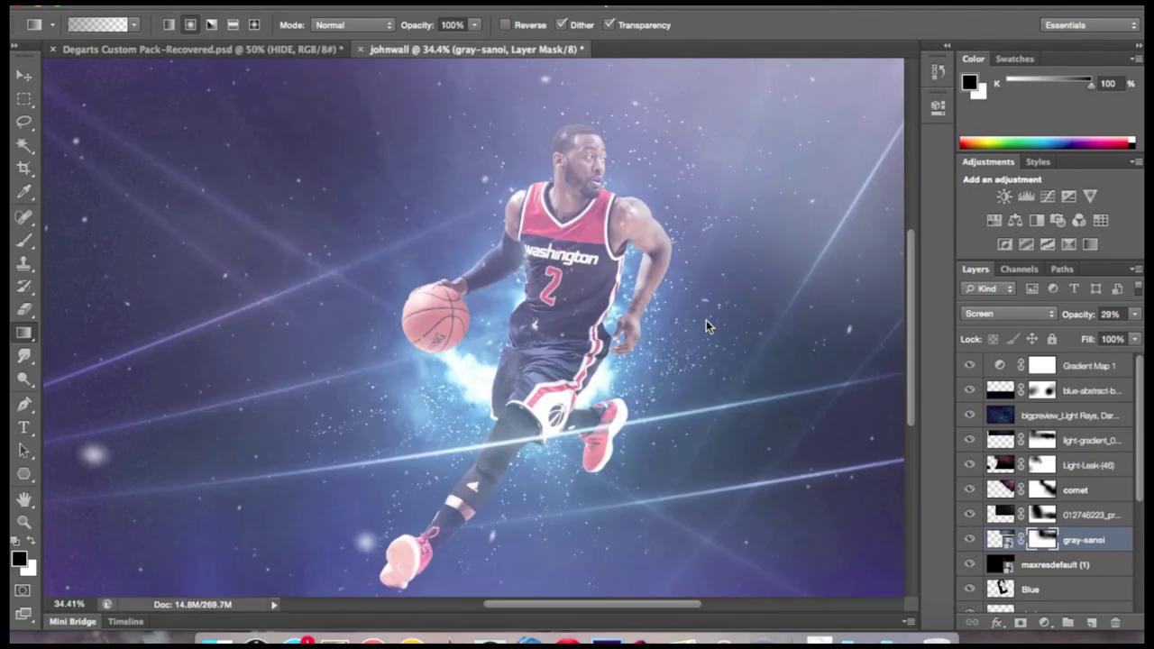
pyautogui.press('Return')
# Blend rain11 in Screen mode, then hide it to see the player
pyautogui.click(1007, 313)
pyautogui.click(982, 425)
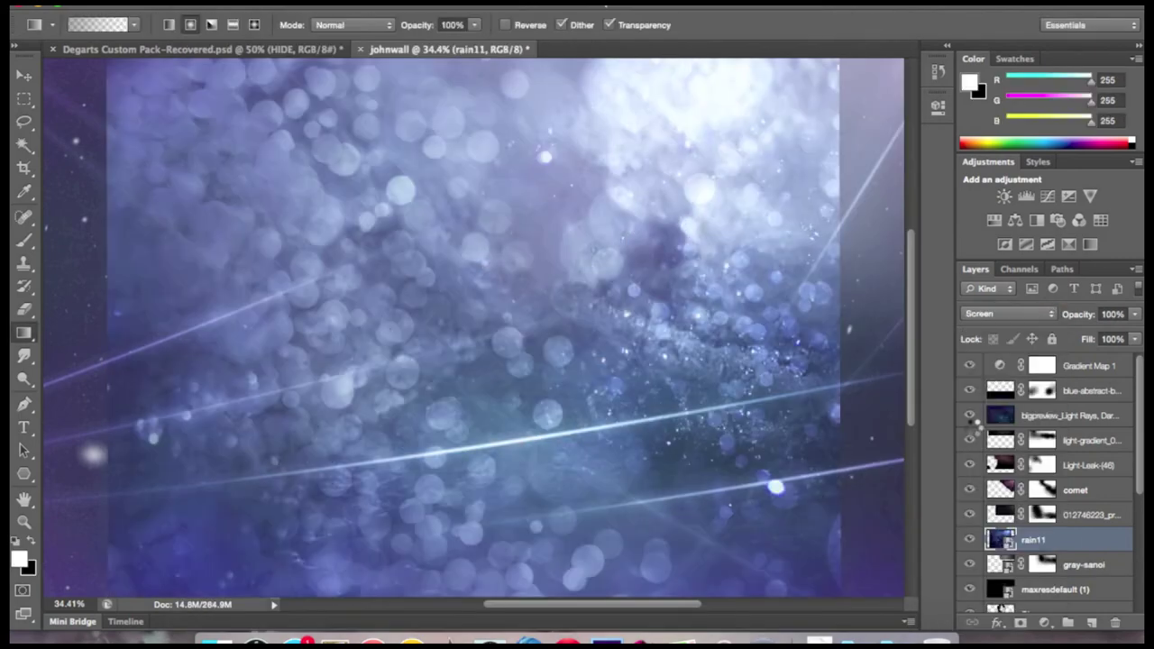
pyautogui.press('BackSpace')
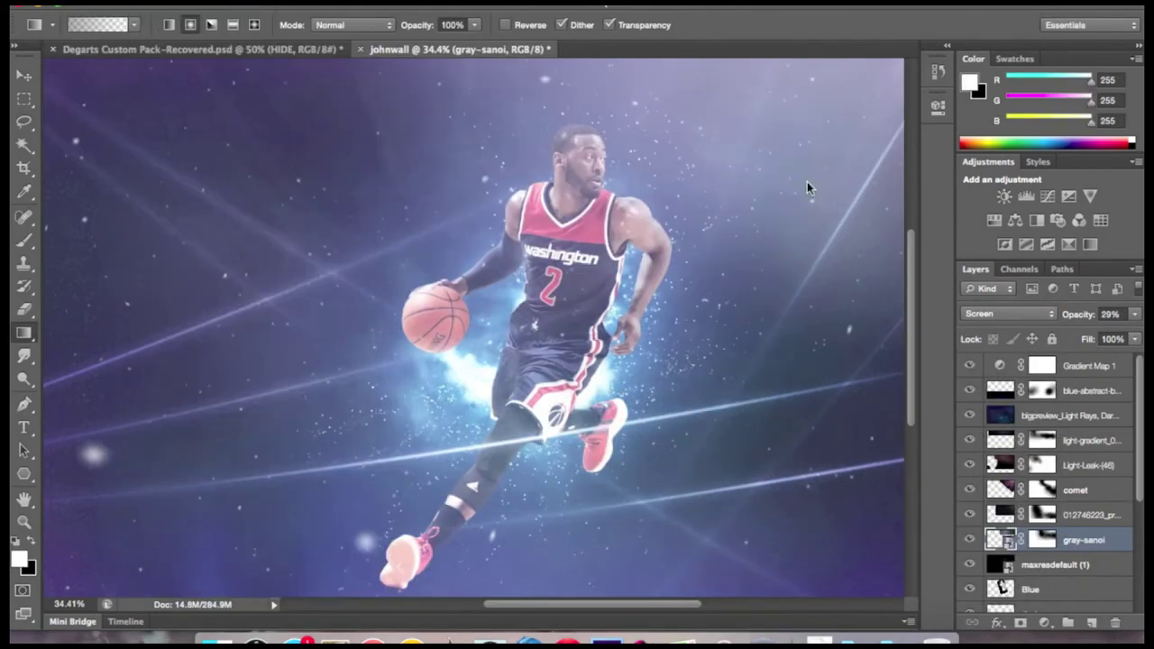
# Place the IMG_5290 stadium-lights photo and commit its size and position
pyautogui.press('super+shift+p')
pyautogui.press('z')
pyautogui.doubleClick(431, 426)
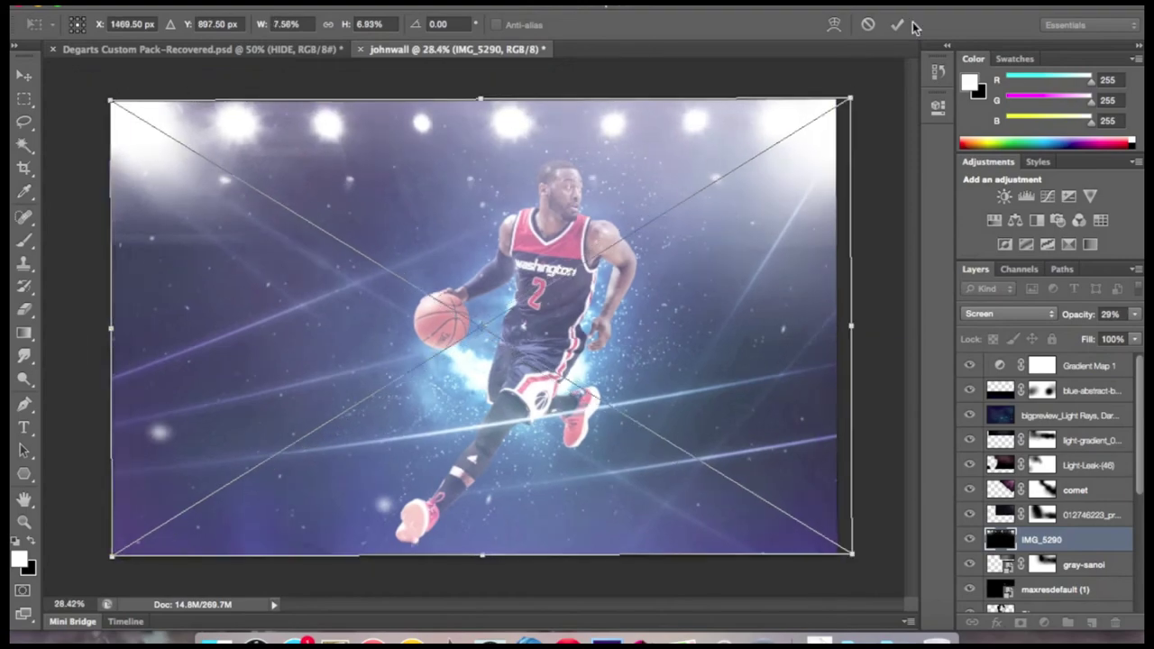
pyautogui.click(898, 24)
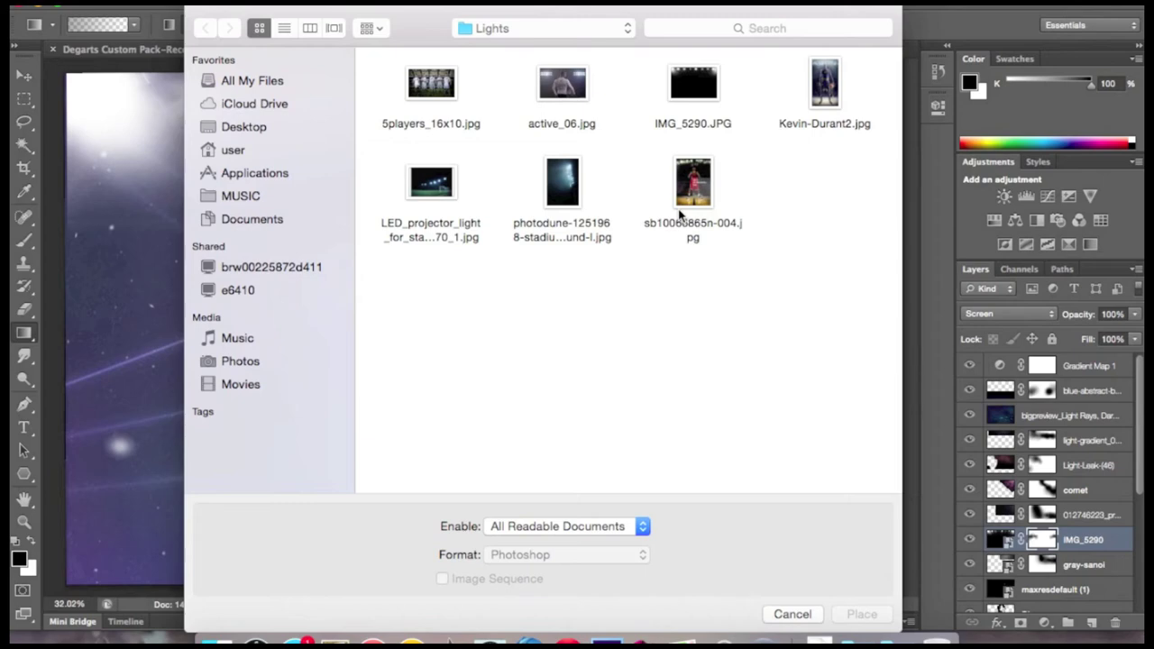
# Place a particle image from the Particles folder in Screen mode and move it down-left
pyautogui.press('super+Up')
pyautogui.press('p')
pyautogui.press('super+Down')
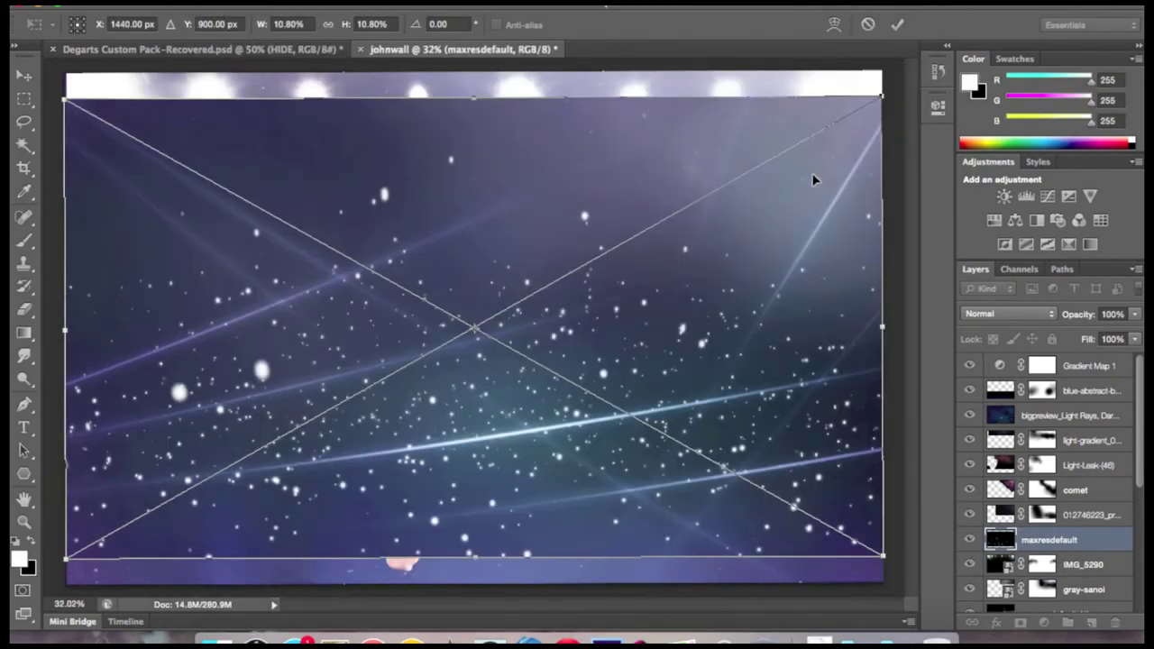
pyautogui.click(1008, 313)
pyautogui.click(998, 431)
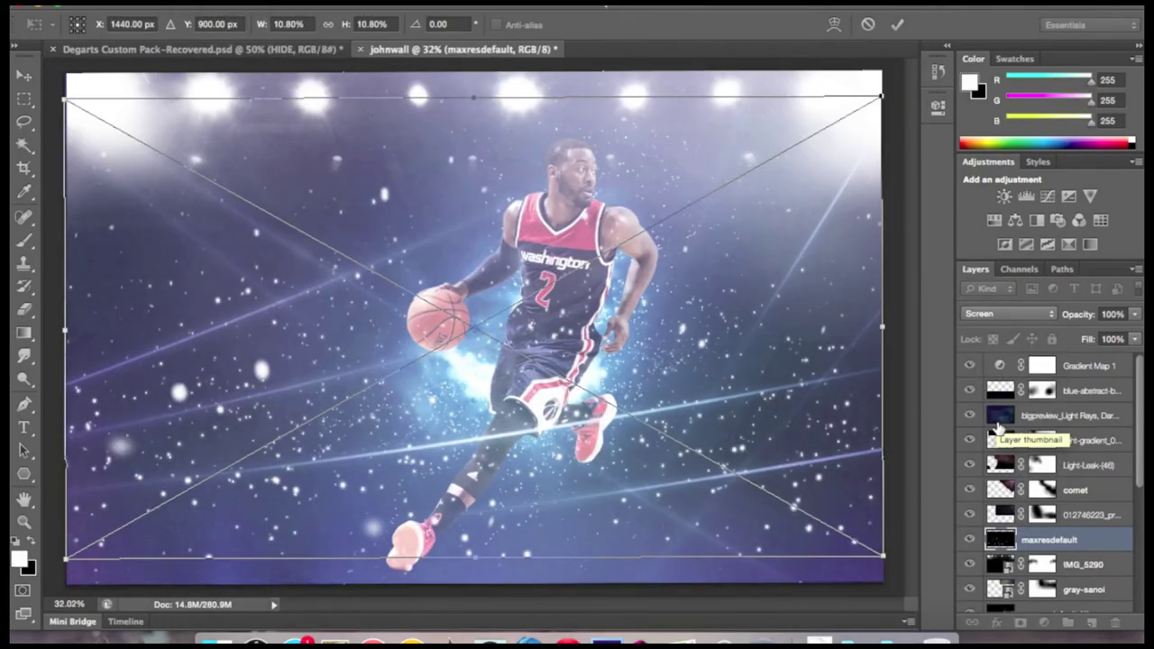
pyautogui.moveTo(755, 315); pyautogui.dragTo(702, 609)
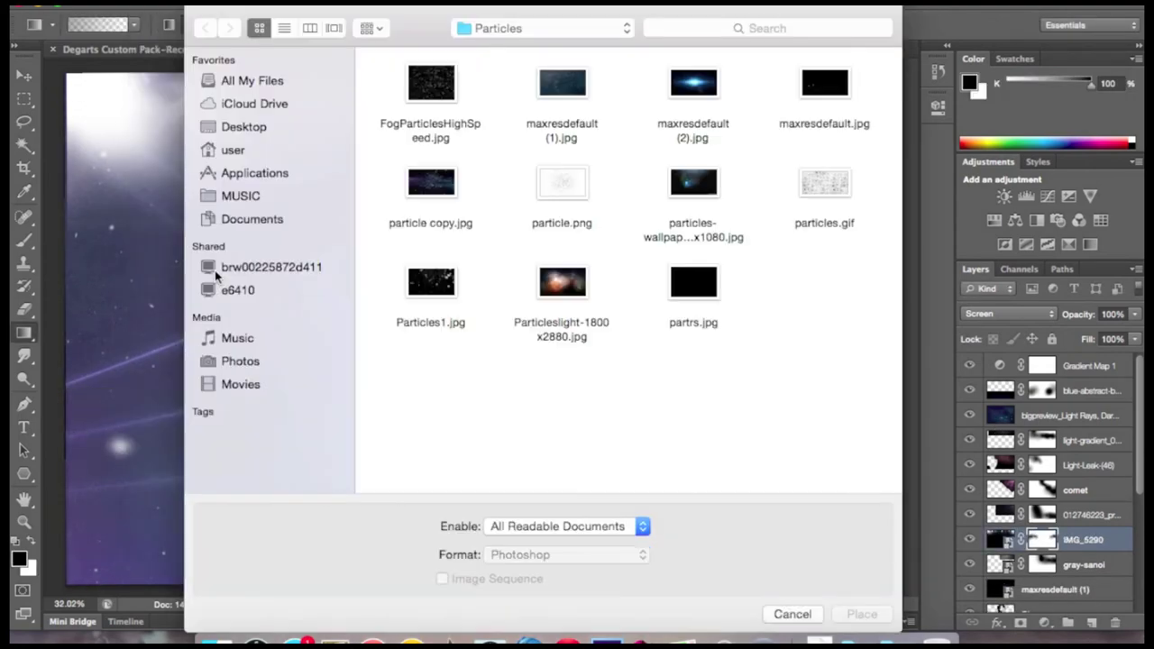
# Browse the danny designs materials and Textures folders, previewing the 1.jpg and snake skin textures
pyautogui.click(225, 126)
pyautogui.doubleClick(812, 207)
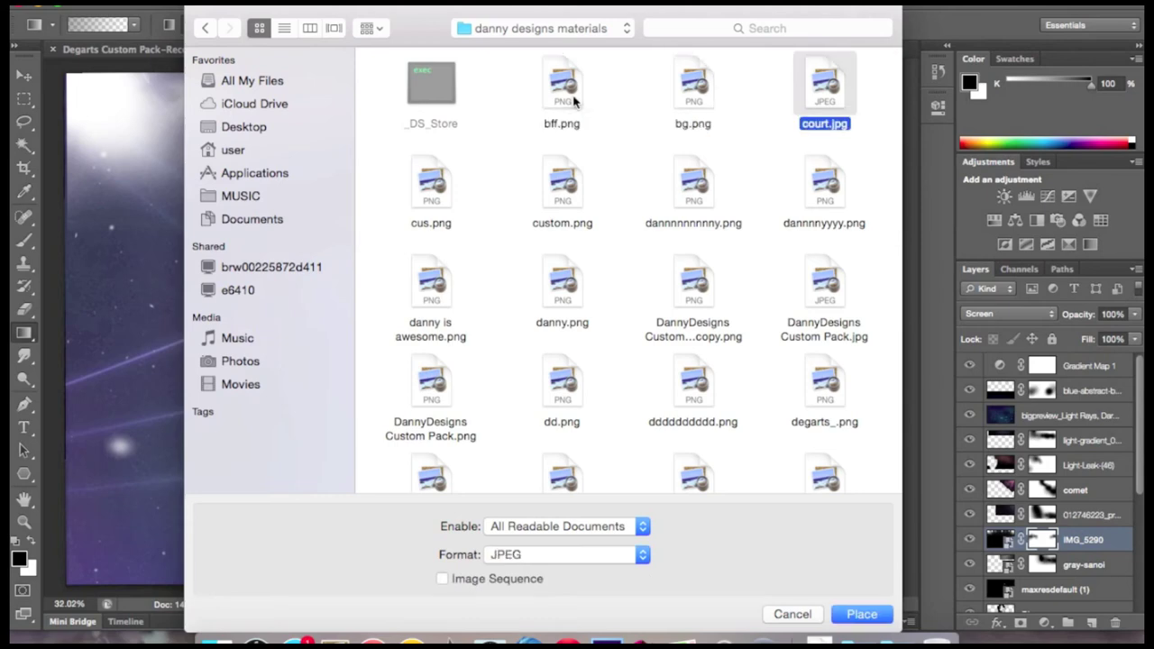
pyautogui.scroll(-5, 573, 101)
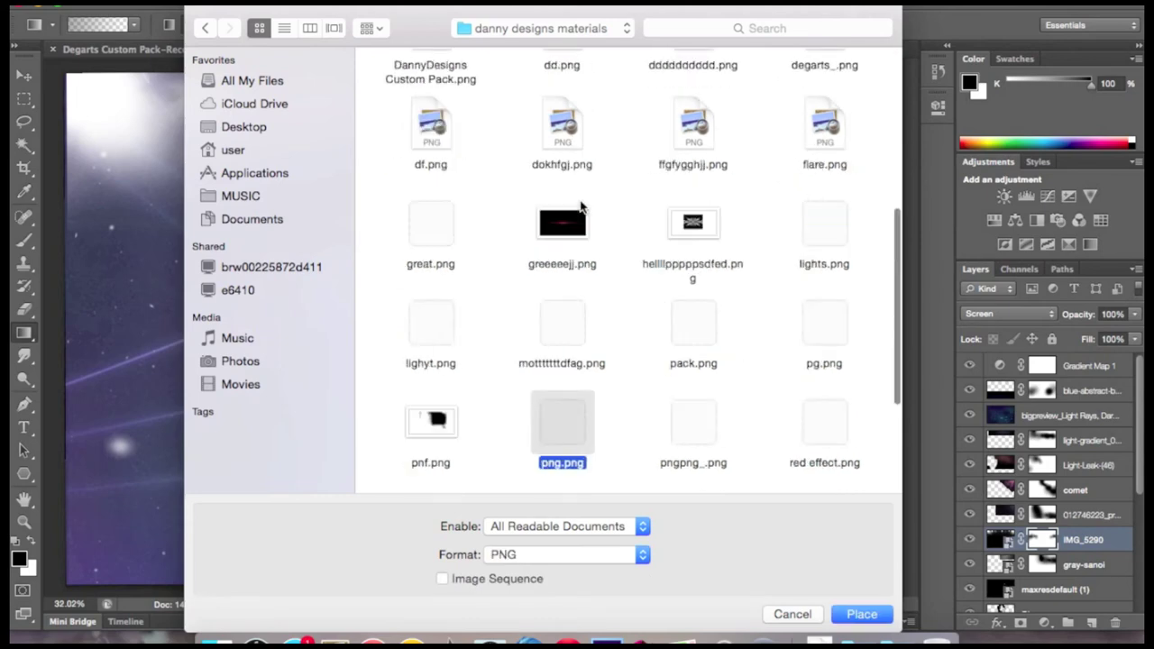
pyautogui.click(243, 126)
pyautogui.doubleClick(680, 391)
pyautogui.click(563, 83)
pyautogui.scroll(-5, 560, 315)
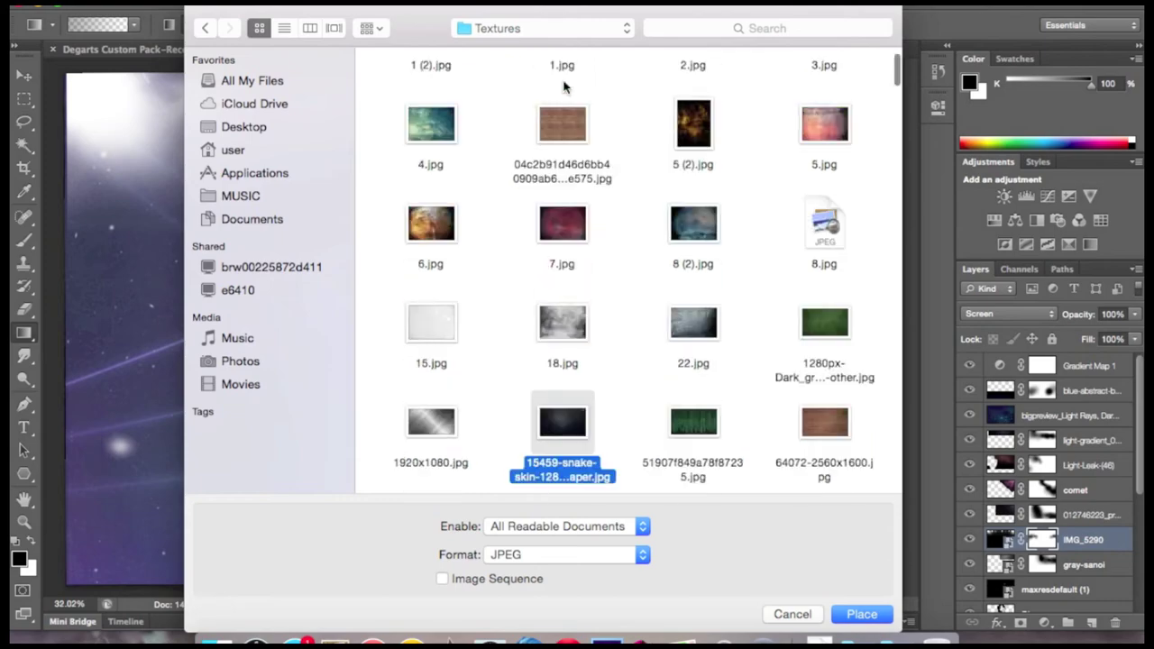
pyautogui.scroll(1, 561, 316)
pyautogui.click(562, 187)
# Open the Mega File Folder on the Desktop and step through its files to Carbon.jpg
pyautogui.click(244, 126)
pyautogui.doubleClick(541, 383)
pyautogui.press('Down')
pyautogui.press('Down')
pyautogui.press('Down')
pyautogui.press('Down')
pyautogui.press('Down')
pyautogui.press('Down')
pyautogui.press('Right')
pyautogui.press('Right')
pyautogui.press('Right')
pyautogui.press('Right')
pyautogui.press('Right')
pyautogui.press('Right')
pyautogui.press('Right')
pyautogui.press('Right')
pyautogui.press('Right')
pyautogui.press('Right')
pyautogui.press('Right')
pyautogui.press('Right')
pyautogui.press('Right')
pyautogui.press('Right')
pyautogui.press('Right')
pyautogui.press('Right')
pyautogui.press('Right')
pyautogui.press('Right')
pyautogui.press('Right')
pyautogui.press('Right')
pyautogui.press('Right')
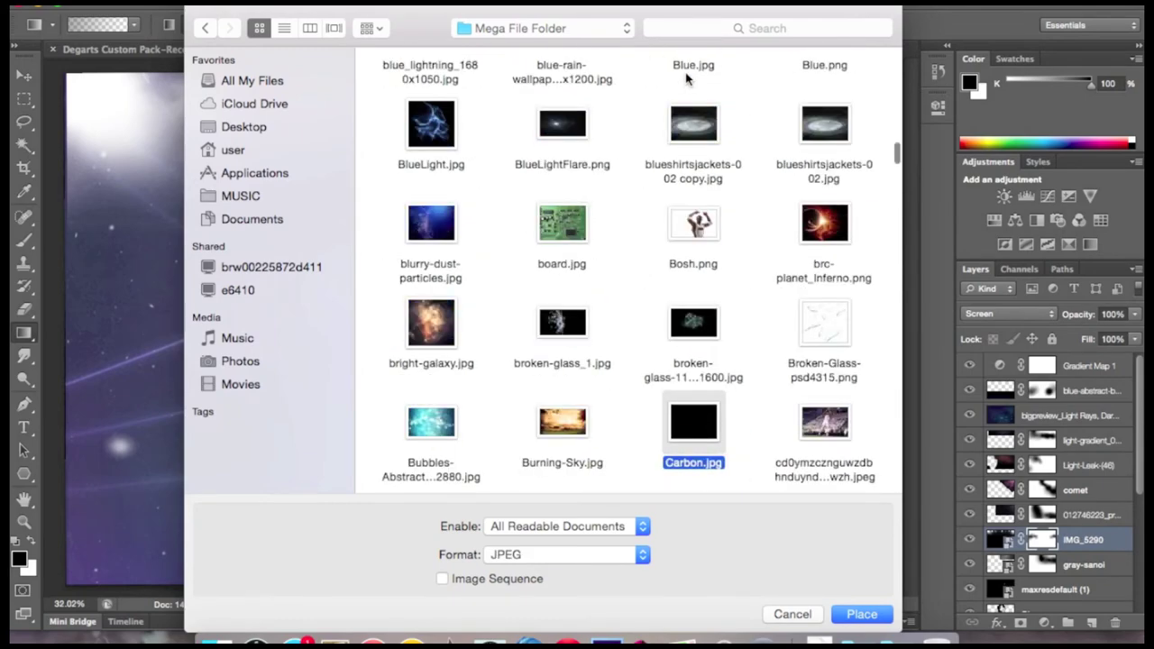
pyautogui.press('Right')
pyautogui.press('Right')
pyautogui.press('Right')
pyautogui.press('Right')
pyautogui.press('Right')
pyautogui.press('Right')
pyautogui.press('Right')
pyautogui.press('Right')
pyautogui.press('Right')
pyautogui.press('Right')
pyautogui.press('Right')
pyautogui.press('Right')
pyautogui.press('Right')
pyautogui.press('Right')
pyautogui.press('Right')
pyautogui.press('Right')
pyautogui.press('Right')
pyautogui.press('Right')
# Try fog and nebula images as overlays, discarding both
pyautogui.click(983, 426)
pyautogui.moveTo(781, 361)
pyautogui.mouseDown()
pyautogui.moveTo(798, 412)
pyautogui.moveTo(791, 526)
pyautogui.moveTo(790, 207)
pyautogui.mouseUp()
pyautogui.press('Escape')
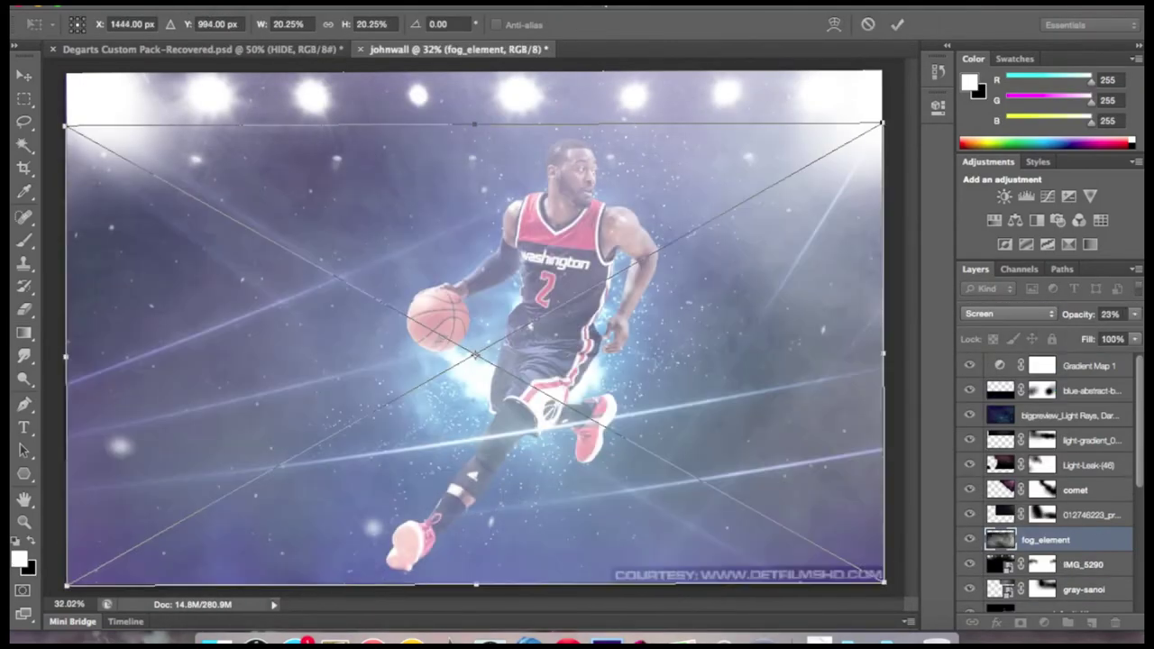
pyautogui.hotkey('ctrl', 'shift', 'p')
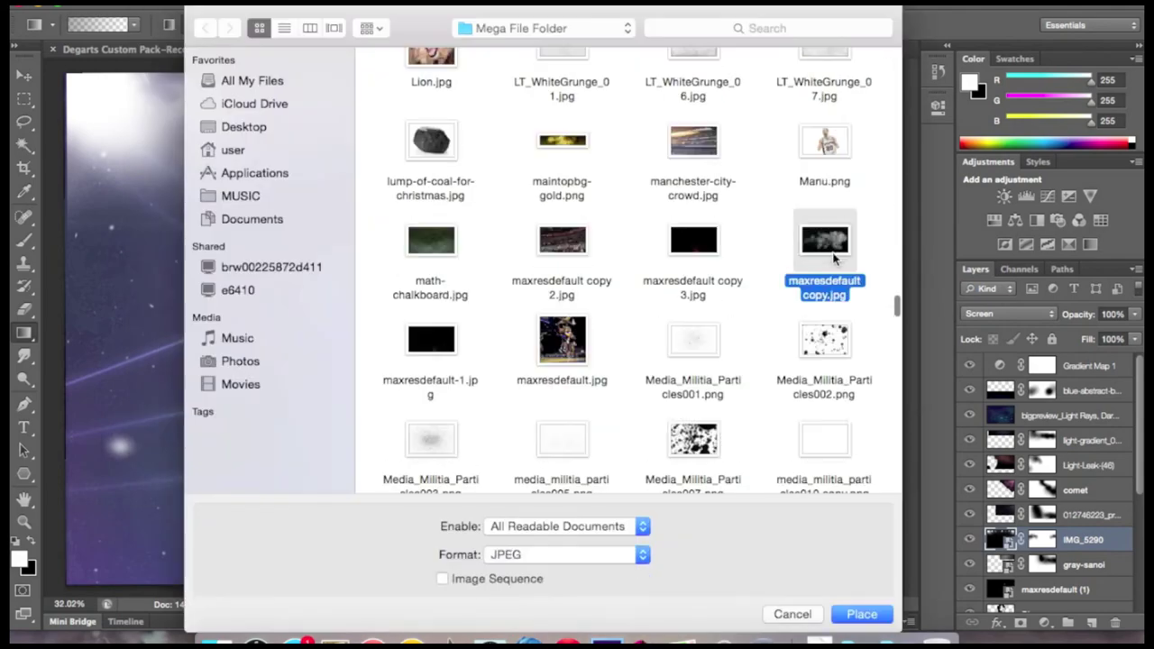
pyautogui.press('Right')
pyautogui.press('Right')
pyautogui.press('Right')
pyautogui.press('Right')
pyautogui.press('Right')
pyautogui.press('Right')
pyautogui.press('Return')
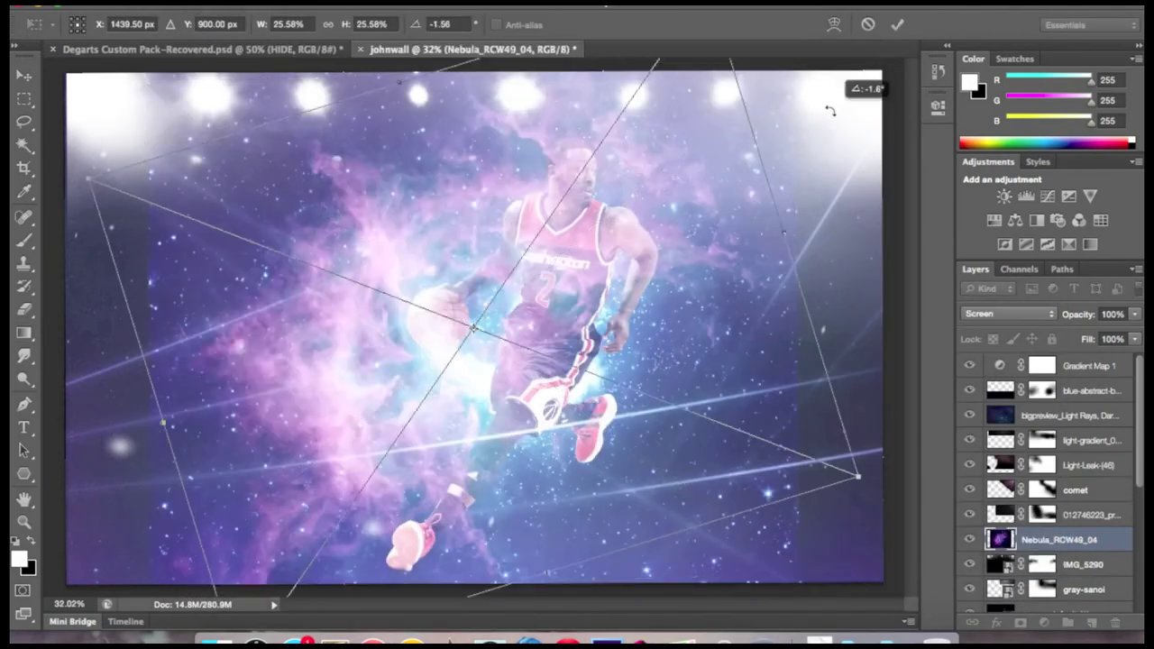
pyautogui.press('Escape')
# Place the snow texture in Screen blend mode and commit it
pyautogui.hotkey('ctrl', 'shift', 'p')
pyautogui.click(824, 325)
pyautogui.press('Up')
pyautogui.press('Up')
pyautogui.press('Up')
pyautogui.press('Up')
pyautogui.press('Up')
pyautogui.press('Up')
pyautogui.press('Up')
pyautogui.press('Up')
pyautogui.press('Up')
pyautogui.press('Down')
pyautogui.press('Down')
pyautogui.press('Down')
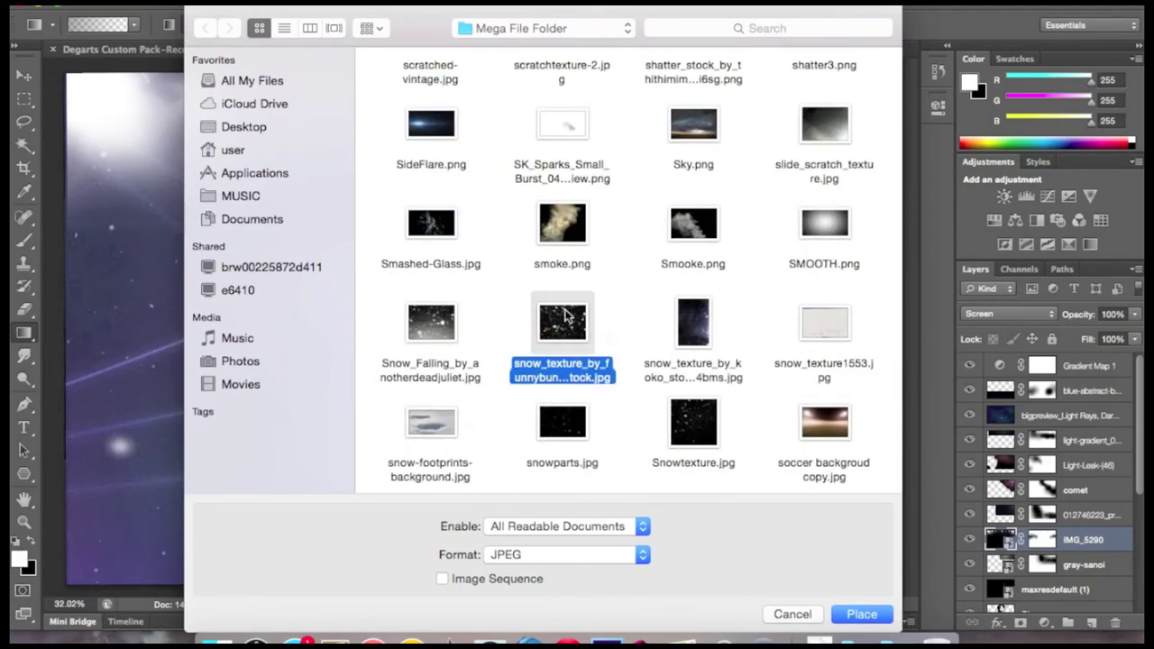
pyautogui.doubleClick(566, 314)
pyautogui.click(1008, 313)
pyautogui.click(997, 430)
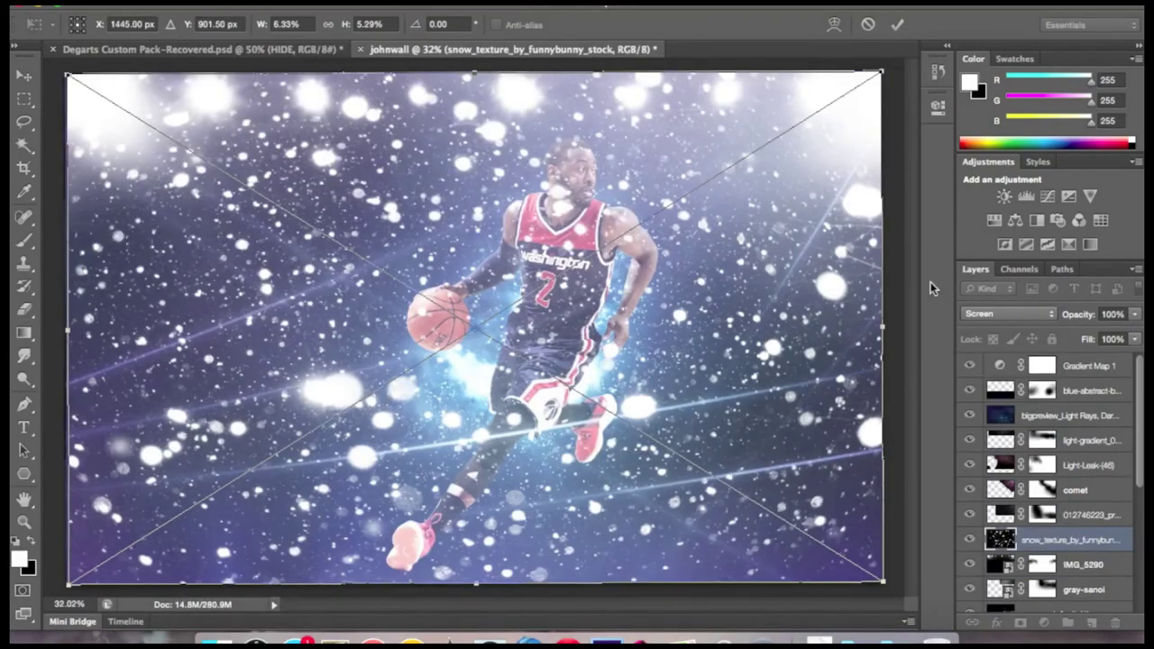
pyautogui.click(897, 25)
# Lower the snow layer to 38% opacity and pick the scratch image to place
pyautogui.click(970, 575)
pyautogui.moveTo(1134, 313); pyautogui.dragTo(1094, 336)
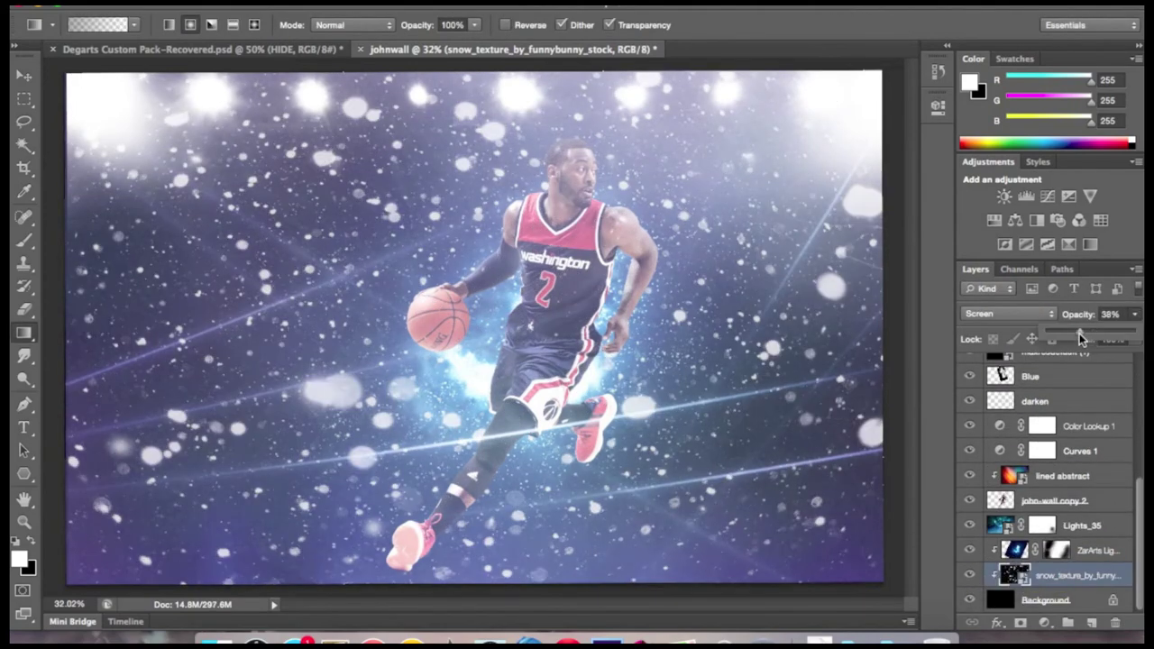
pyautogui.click(970, 574)
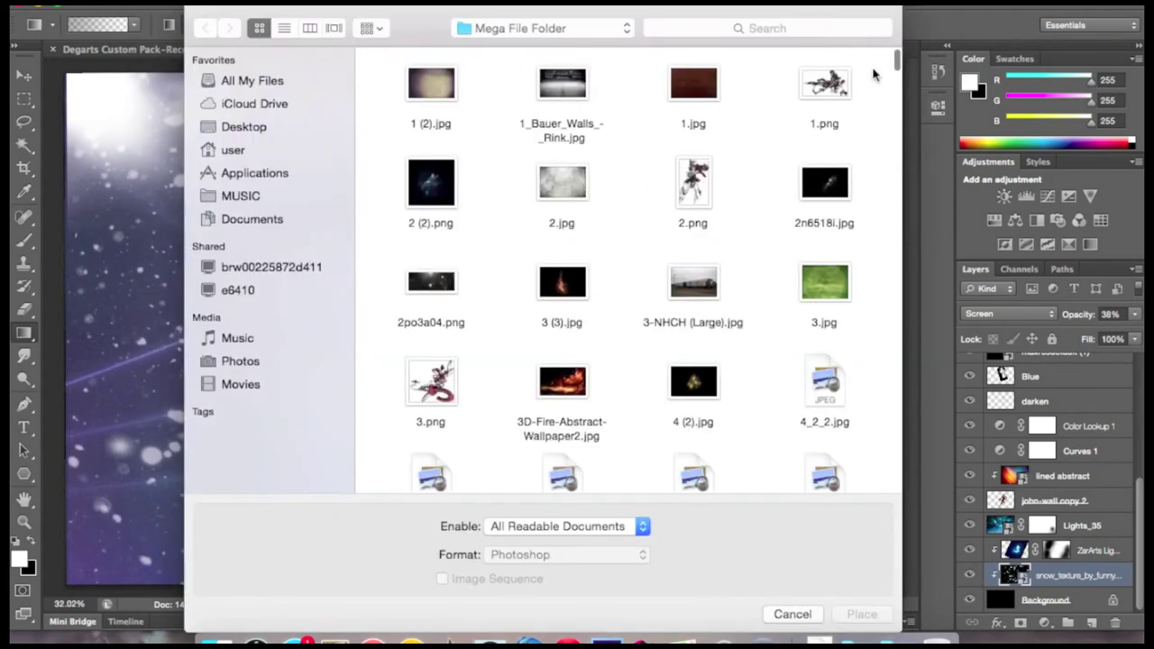
pyautogui.scroll(-10, 631, 270)
pyautogui.scroll(-5, 631, 270)
pyautogui.click(734, 536)
pyautogui.press('Return')
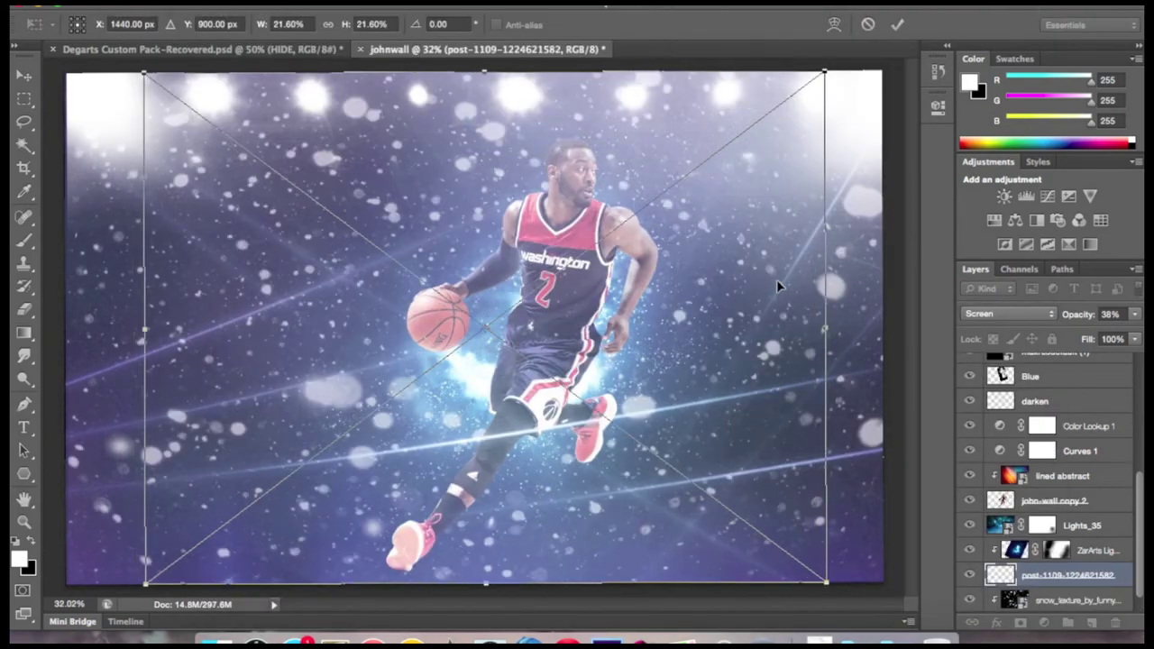
# Shift the scratch overlay right, commit it, and set its opacity to 34%
pyautogui.moveTo(779, 287); pyautogui.dragTo(999, 294)
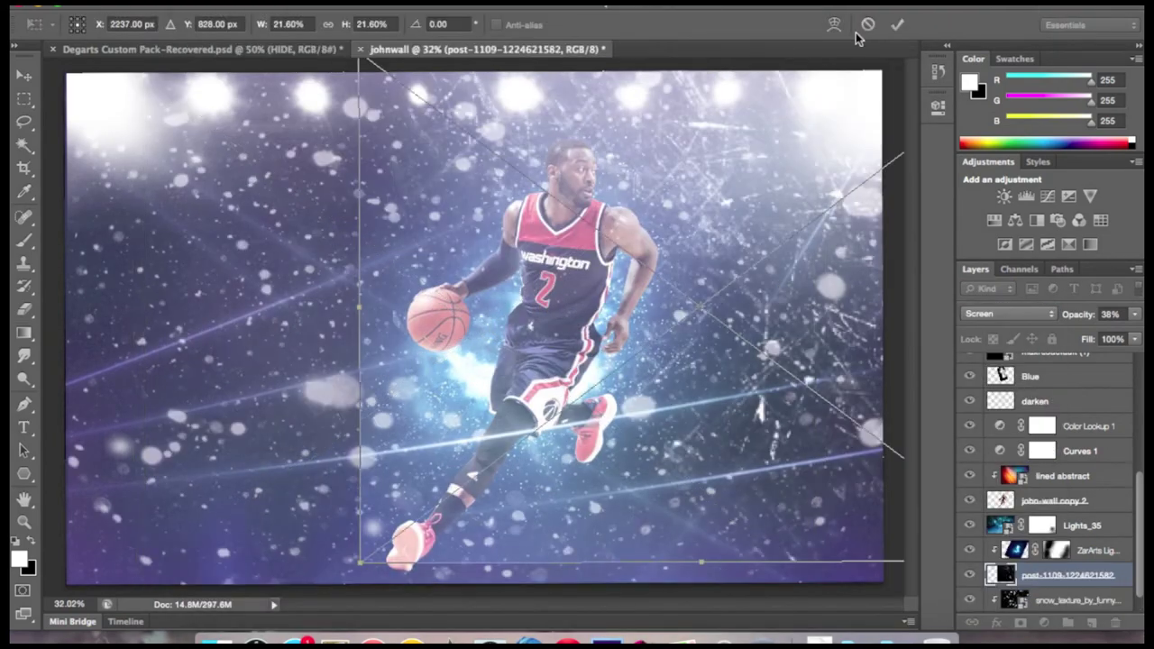
pyautogui.click(903, 27)
pyautogui.click(1135, 313)
pyautogui.moveTo(1080, 332); pyautogui.dragTo(1076, 331)
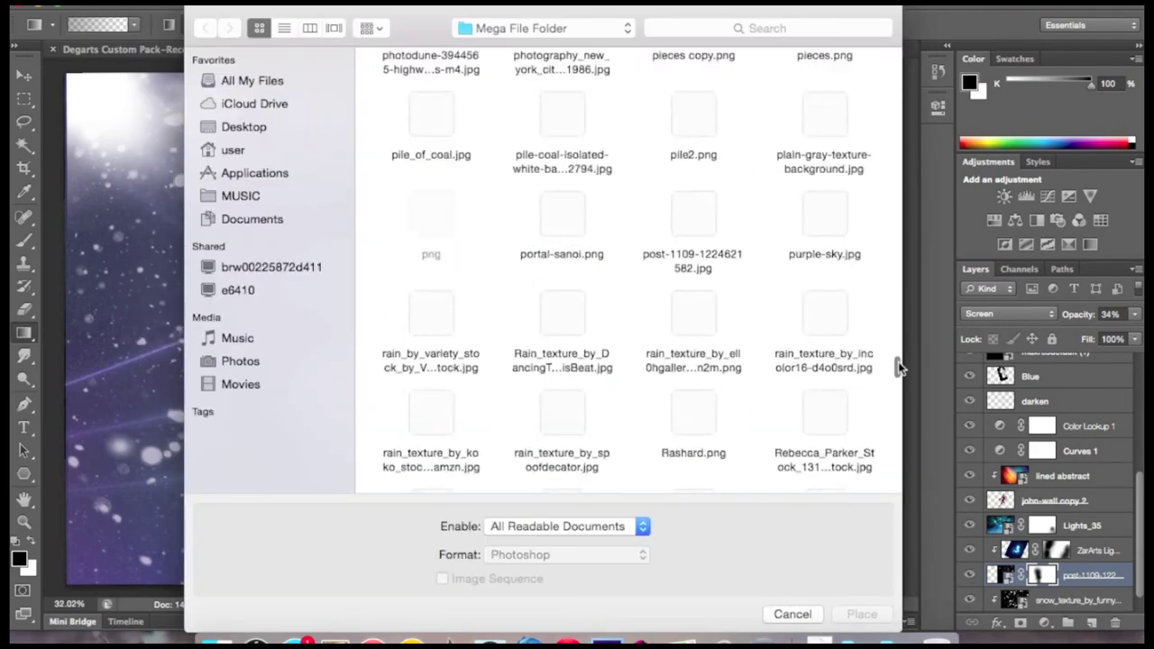
# Place the Vignette image and commit its placement
pyautogui.scroll(-10, 481, 265)
pyautogui.scroll(4, 822, 442)
pyautogui.click(730, 263)
pyautogui.click(861, 614)
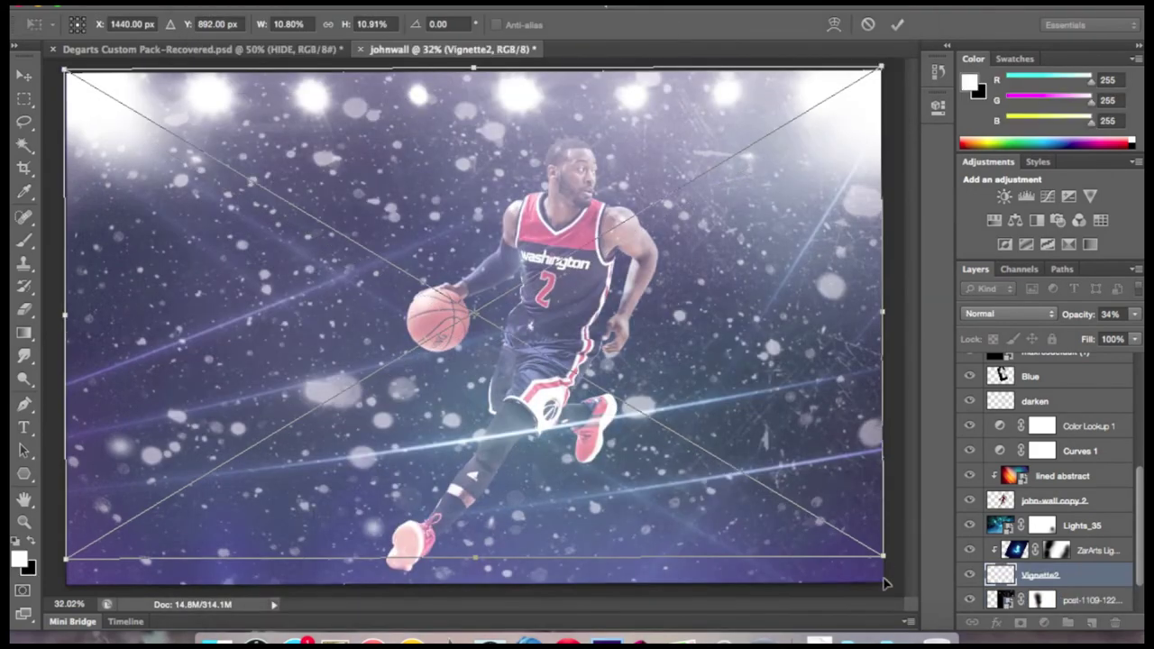
pyautogui.click(897, 24)
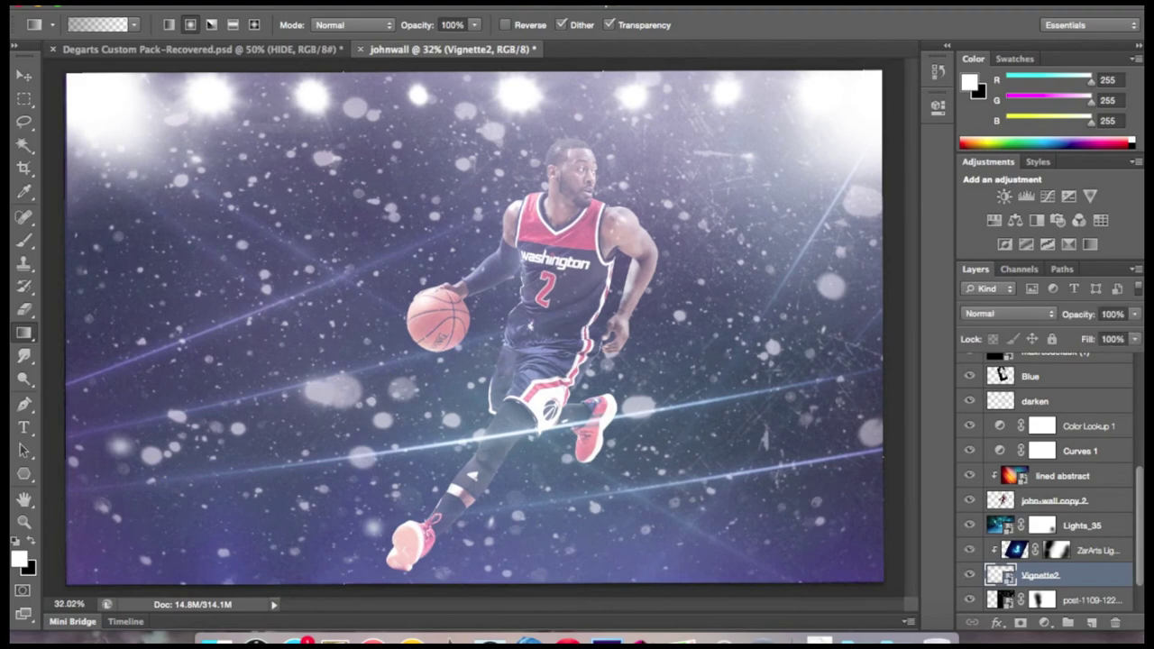
# Place another chosen image file into the composition
pyautogui.hotkey('ctrl', 'shift', 'p')
pyautogui.scroll(-10, 481, 360)
pyautogui.scroll(-10, 481, 361)
pyautogui.click(829, 351)
pyautogui.click(860, 613)
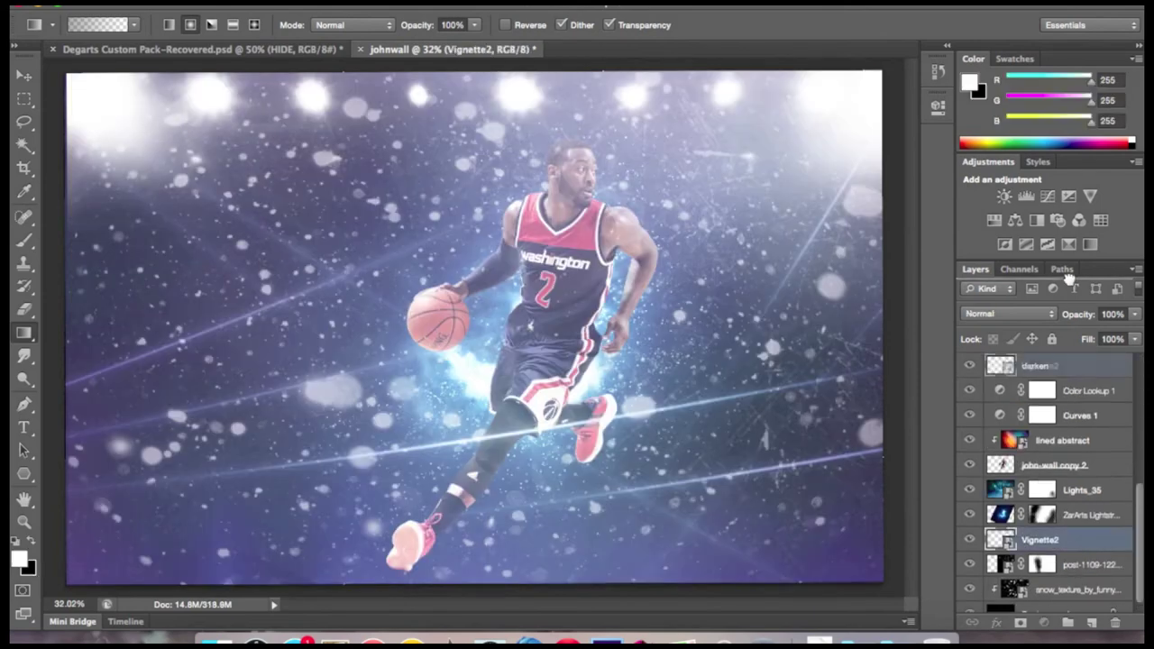
# Set the vignette's opacity to 57% after comparing it hidden and shown
pyautogui.click(970, 365)
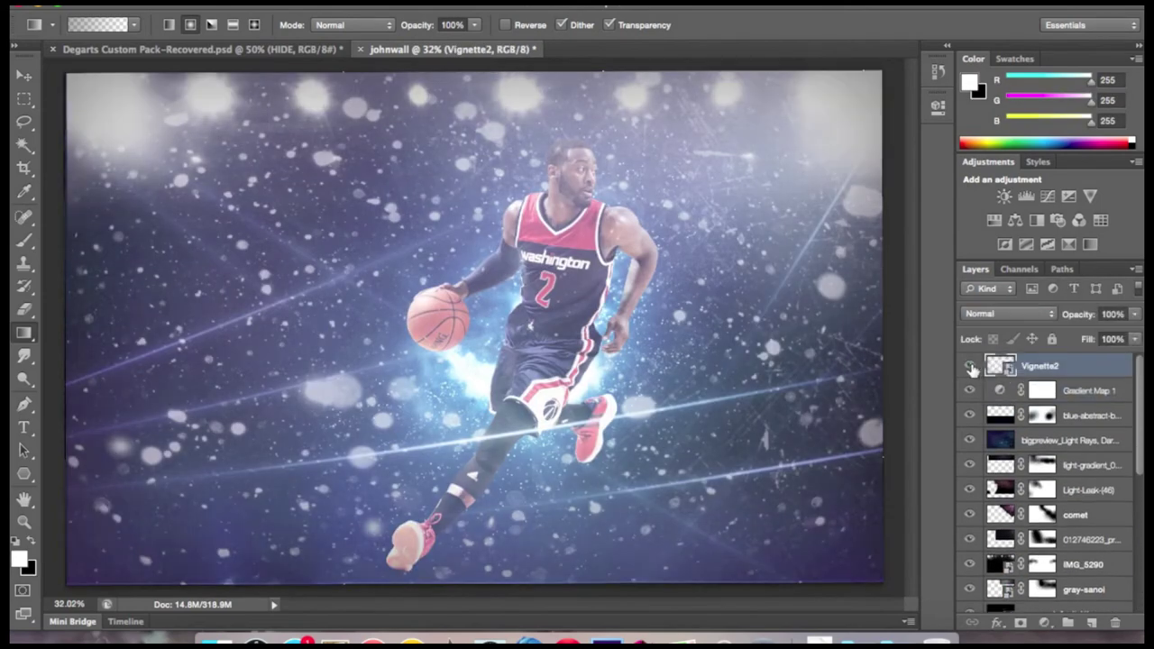
pyautogui.click(970, 365)
pyautogui.click(1134, 313)
pyautogui.moveTo(1134, 333); pyautogui.dragTo(1098, 334)
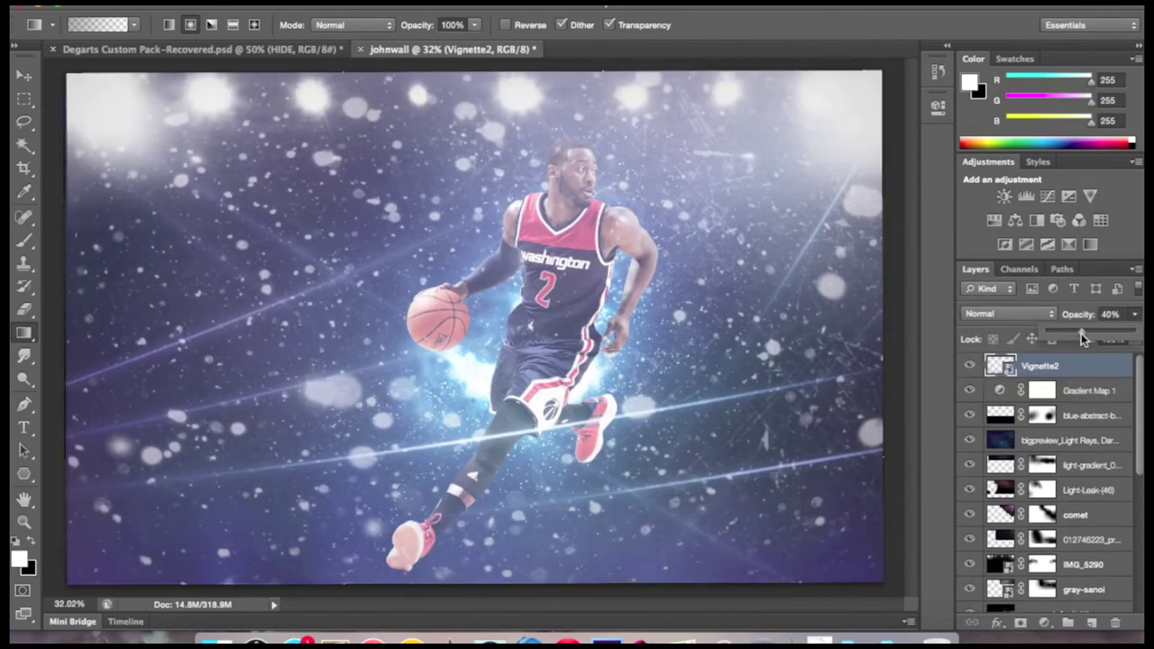
pyautogui.hotkey('ctrl', 'shift', 'p')
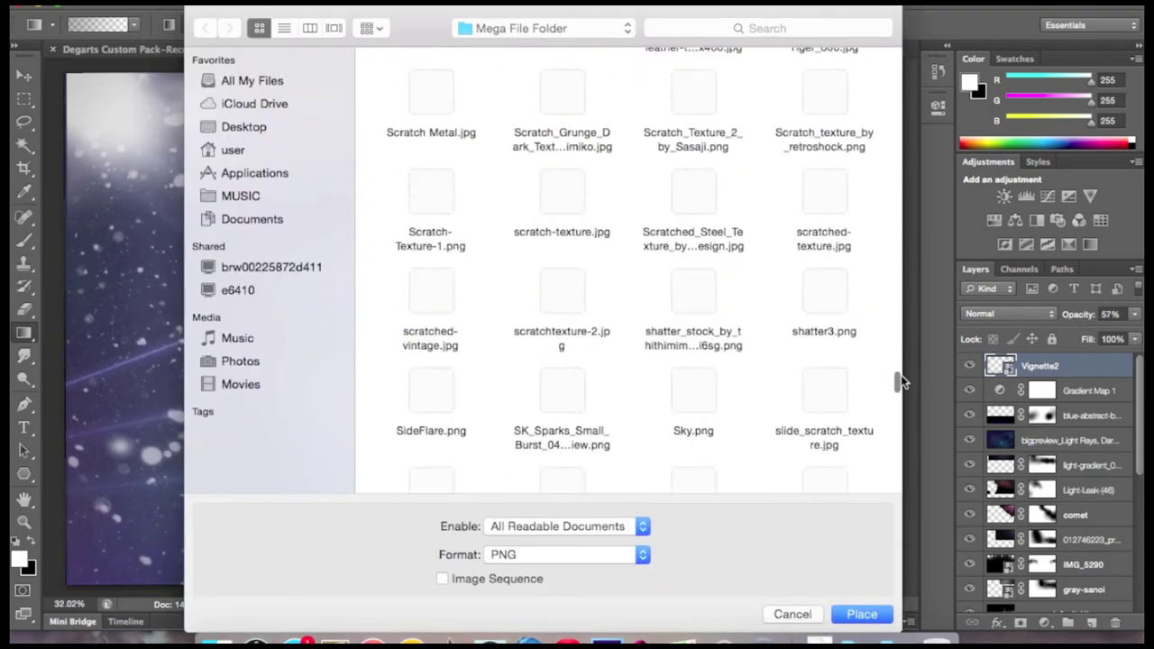
pyautogui.scroll(-10, 838, 344)
pyautogui.press('Down')
pyautogui.press('Down')
pyautogui.press('Down')
pyautogui.press('Down')
pyautogui.press('Down')
pyautogui.press('Down')
pyautogui.press('Down')
pyautogui.press('Down')
pyautogui.press('Down')
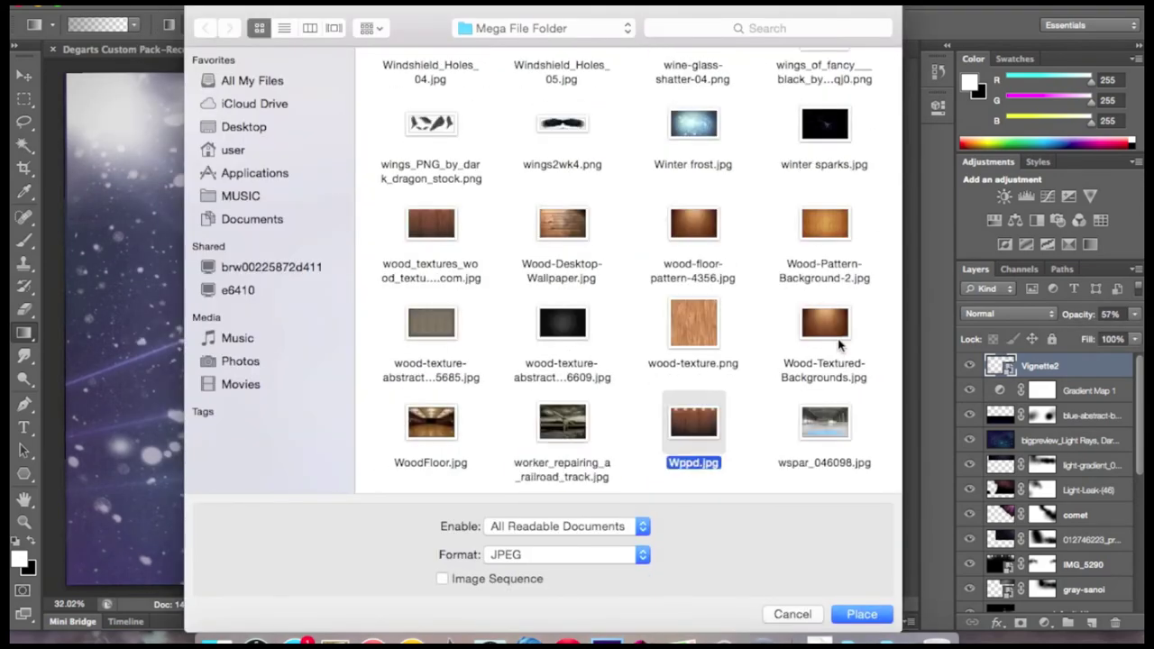
pyautogui.press('super+Up')
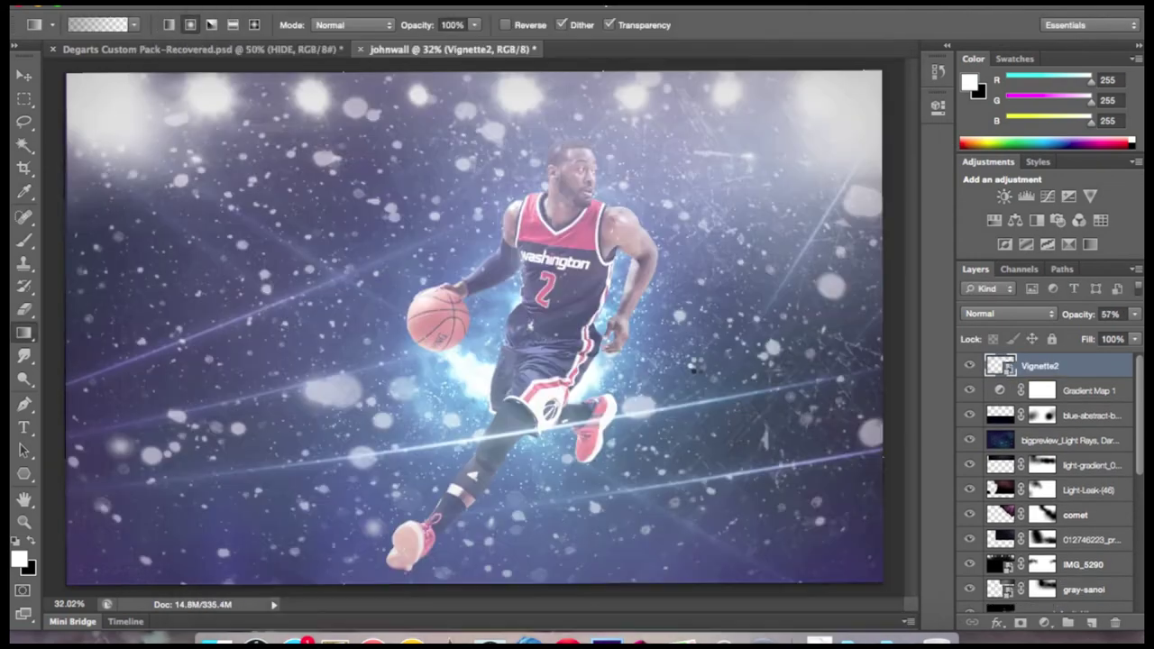
pyautogui.press('Return')
pyautogui.click(1008, 314)
pyautogui.click(998, 342)
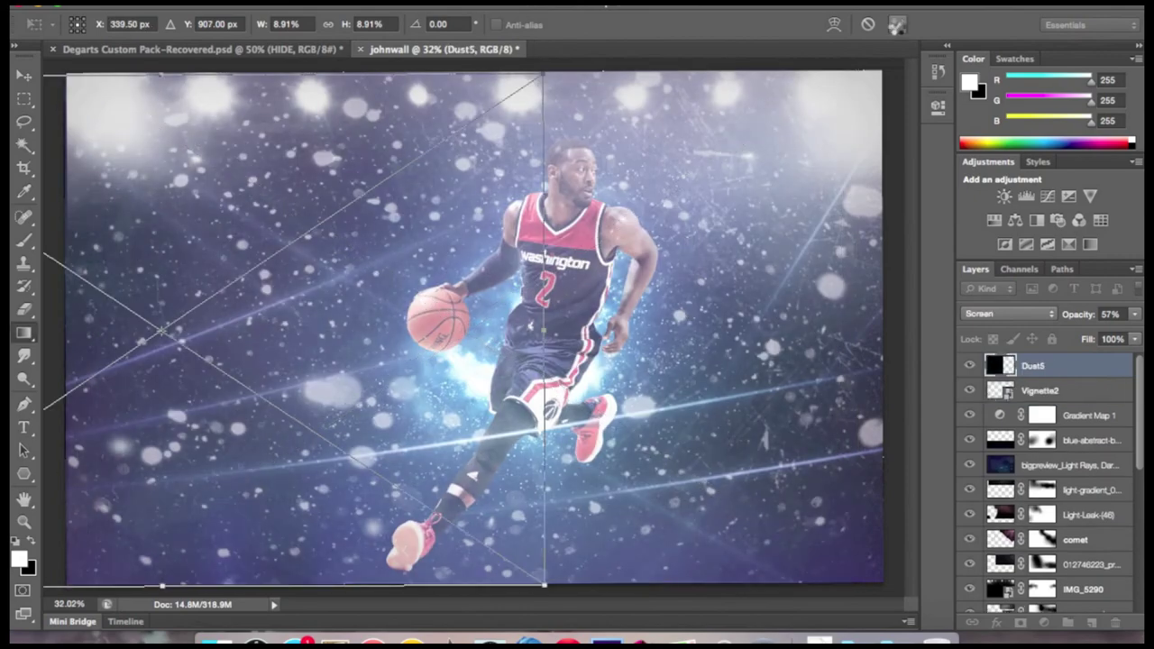
pyautogui.press('Return')
pyautogui.click(1020, 622)
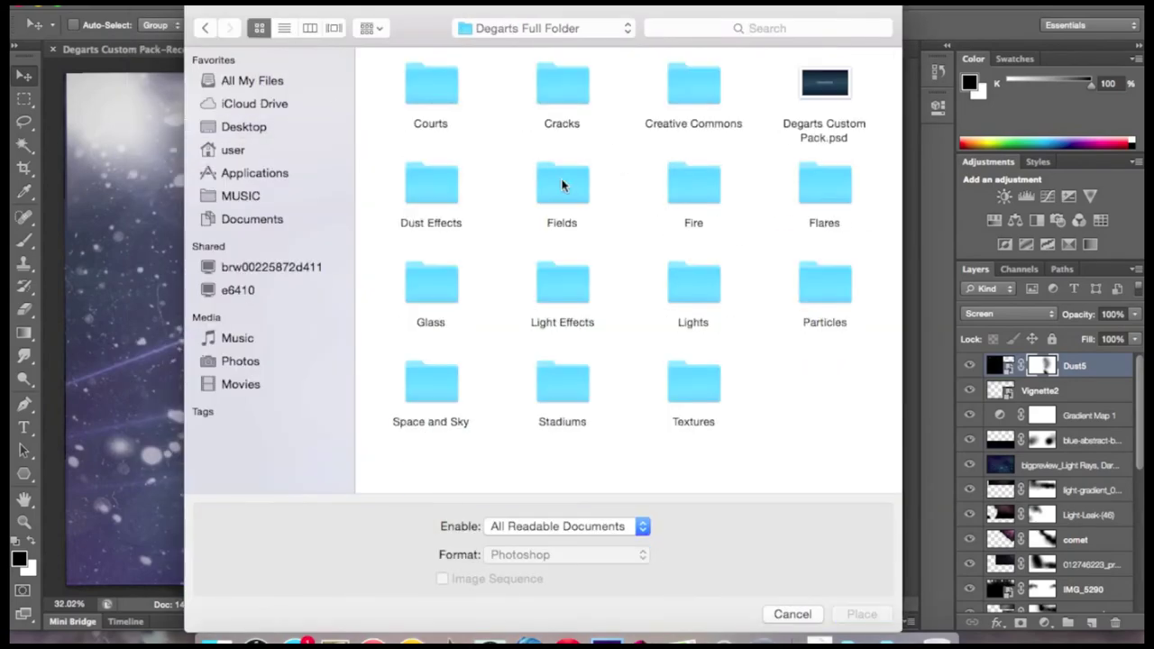
pyautogui.doubleClick(562, 90)
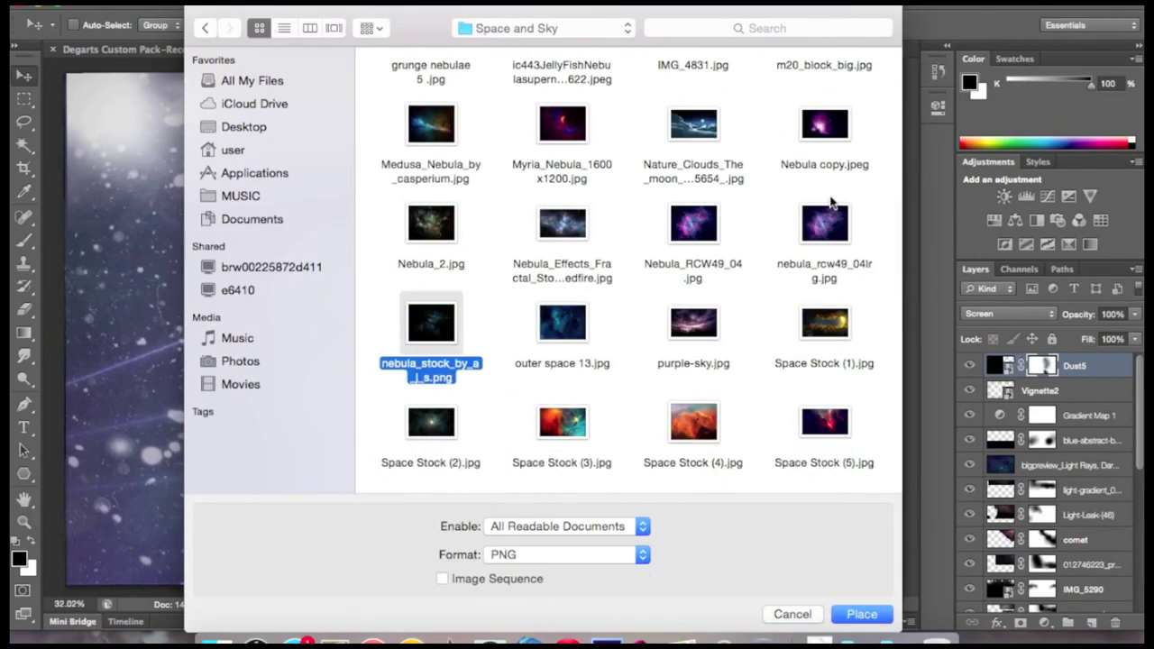
pyautogui.doubleClick(431, 126)
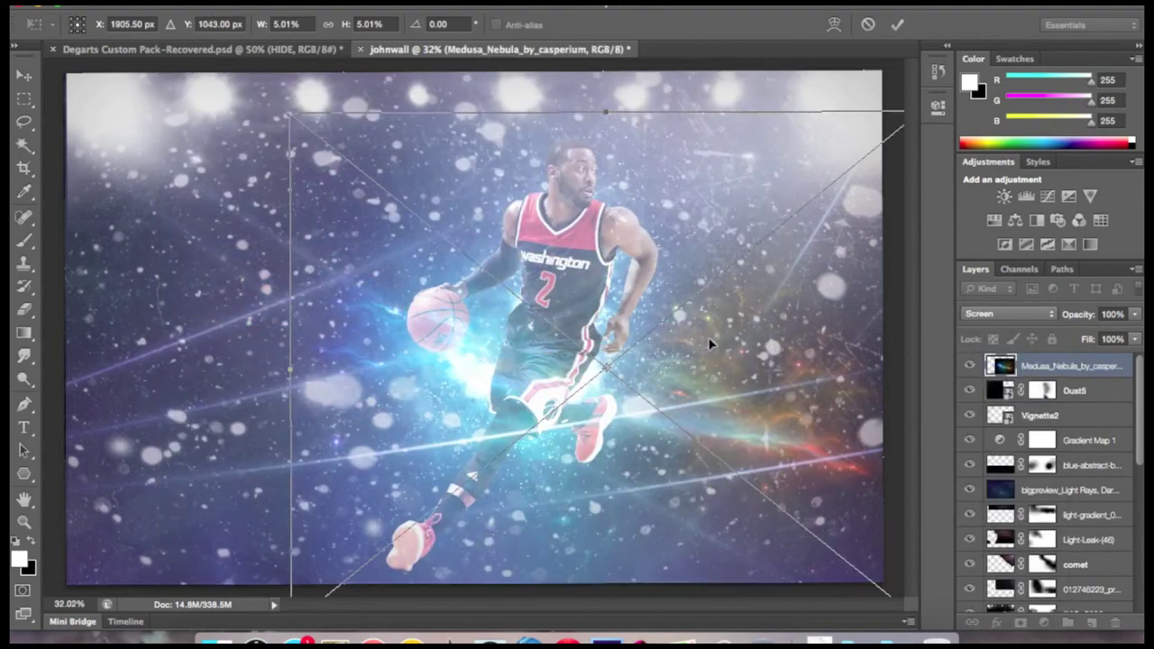
pyautogui.moveTo(709, 344); pyautogui.dragTo(812, 322)
pyautogui.press('Escape')
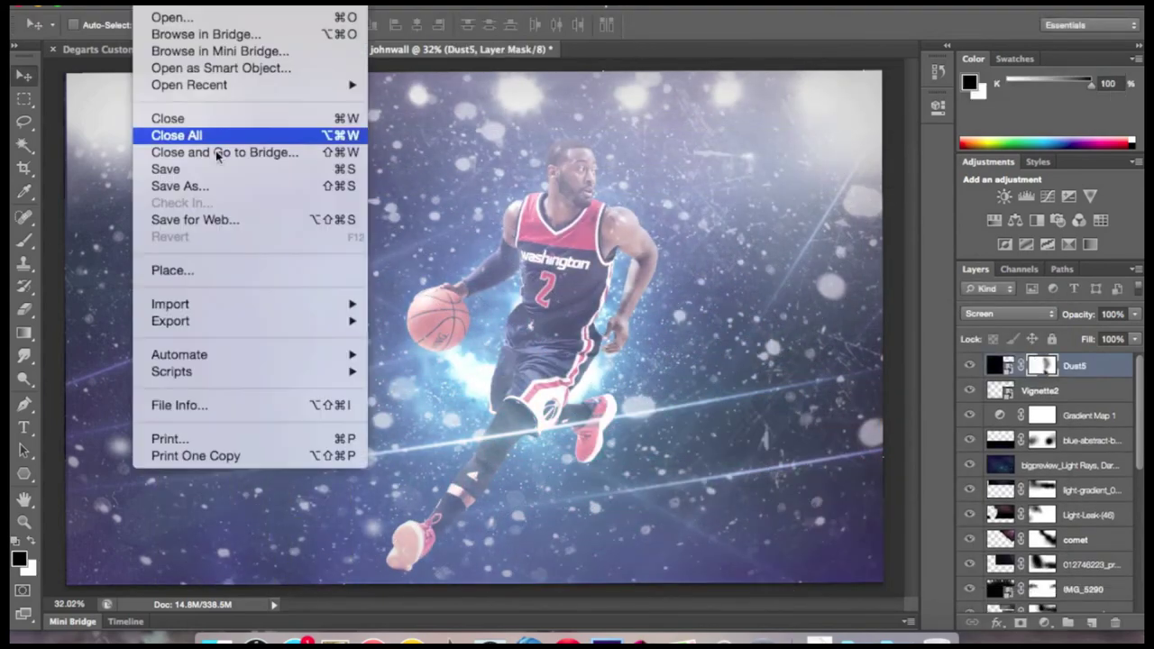
# Place the red nebula image over the player and commit it
pyautogui.click(172, 270)
pyautogui.scroll(-10, 632, 270)
pyautogui.scroll(-10, 631, 270)
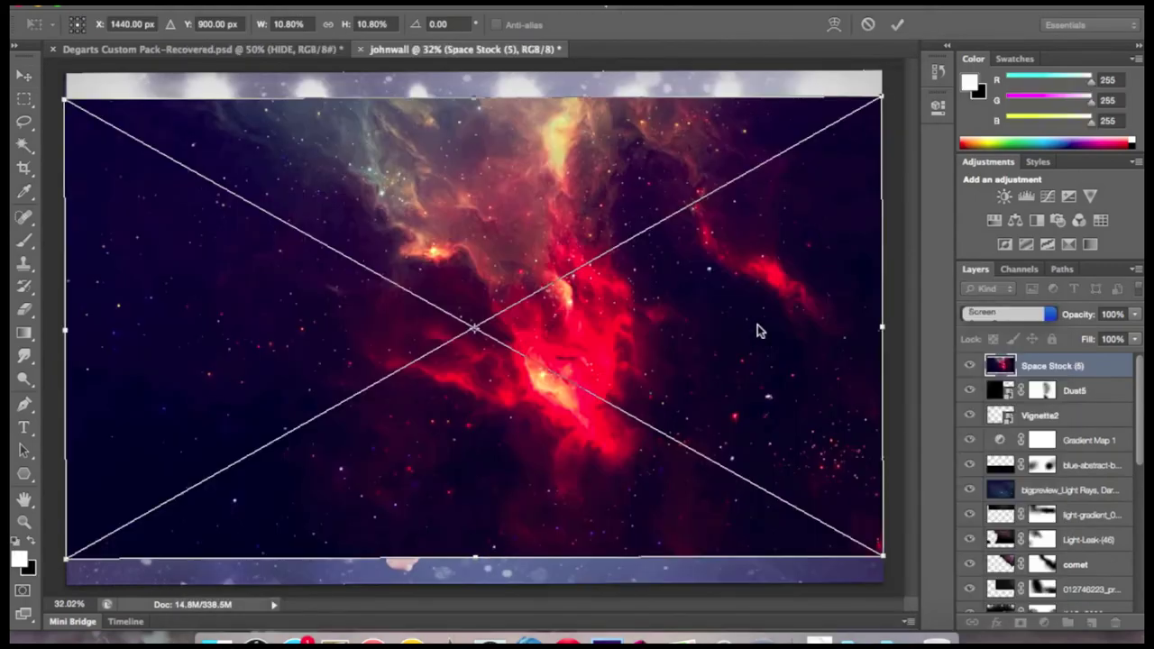
pyautogui.moveTo(758, 330); pyautogui.dragTo(745, 207)
pyautogui.press('Return')
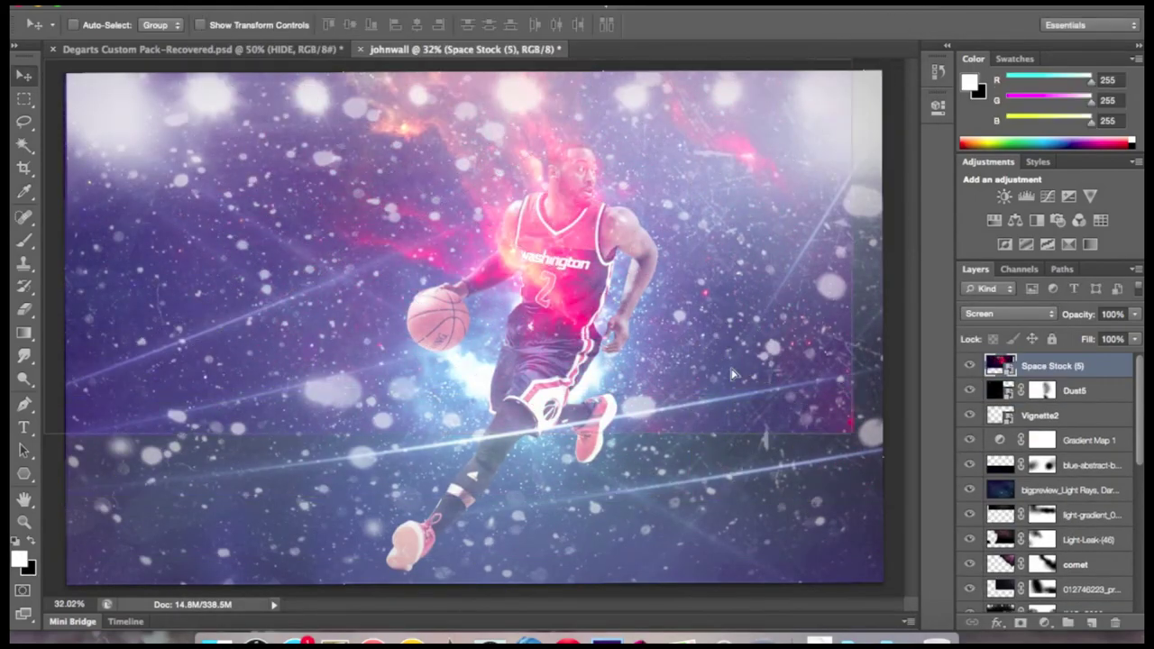
pyautogui.moveTo(781, 325); pyautogui.dragTo(721, 343)
# Add a layer mask to the nebula and fade it out with a gradient
pyautogui.click(271, 3)
pyautogui.click(529, 358)
pyautogui.click(1019, 625)
pyautogui.press('g')
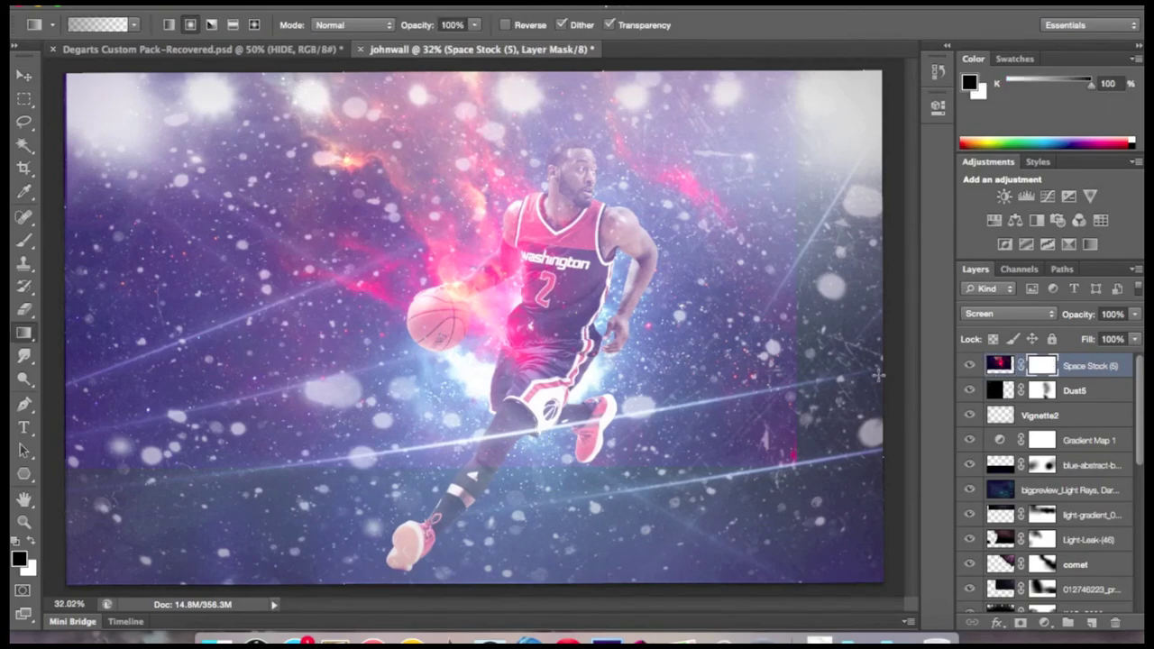
pyautogui.moveTo(826, 149); pyautogui.dragTo(305, 452)
# Lower the nebula's opacity to 13% after trying and discarding a Hue/Saturation shift
pyautogui.click(226, 3)
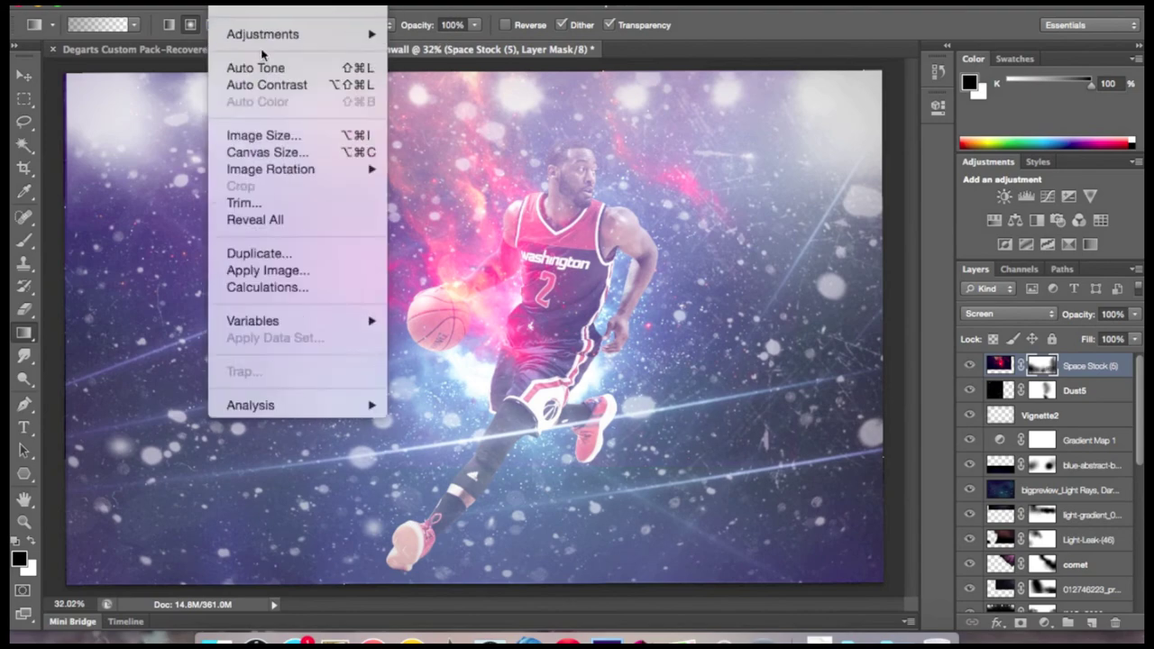
pyautogui.click(999, 364)
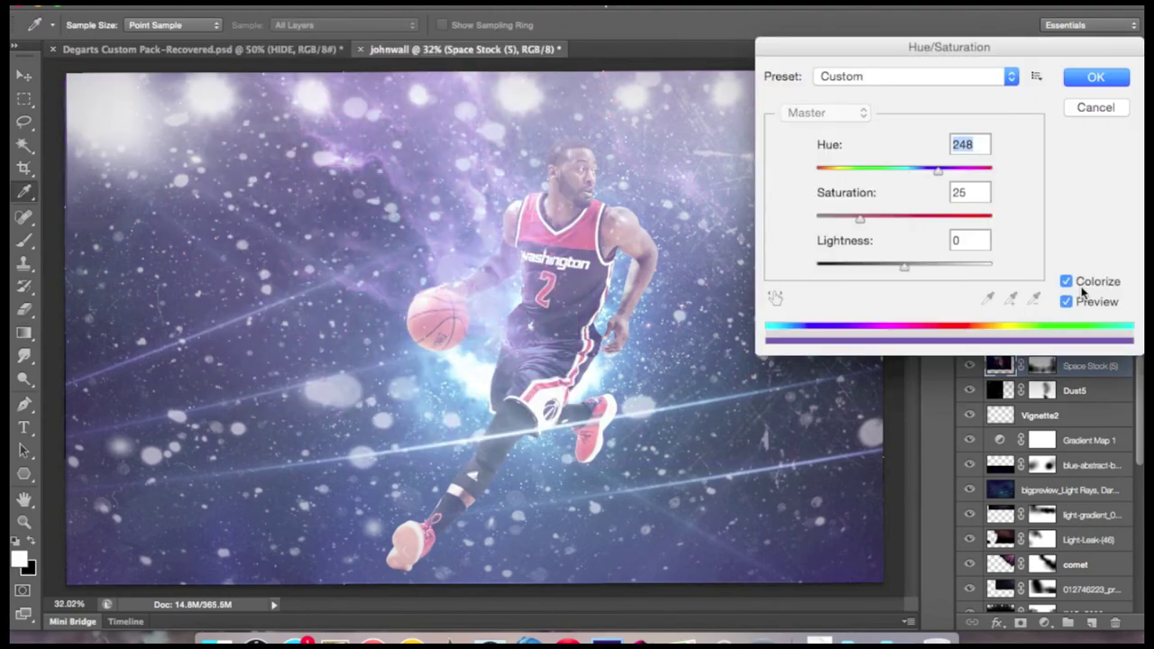
pyautogui.moveTo(938, 169)
pyautogui.mouseDown()
pyautogui.moveTo(910, 174)
pyautogui.moveTo(926, 172)
pyautogui.mouseUp()
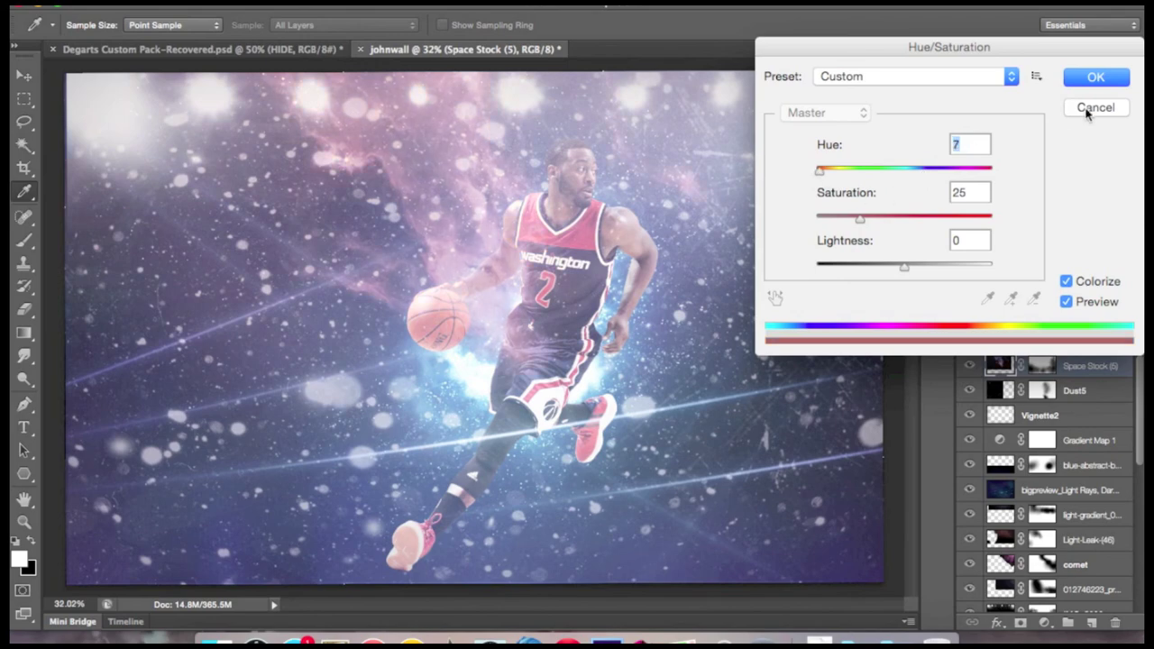
pyautogui.click(1088, 108)
pyautogui.click(970, 366)
pyautogui.click(970, 366)
pyautogui.moveTo(1088, 339); pyautogui.dragTo(1059, 335)
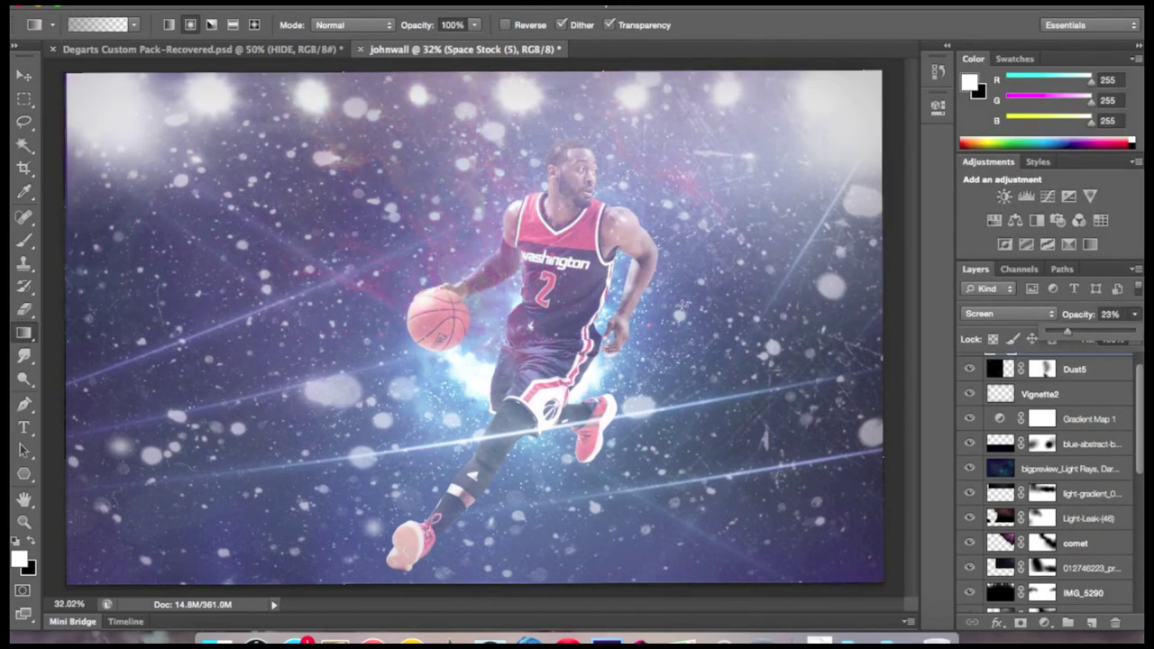
# Try placing the green energy nebula image, then cancel it
pyautogui.scroll(1, 483, 316)
pyautogui.click(149, 2)
pyautogui.click(167, 267)
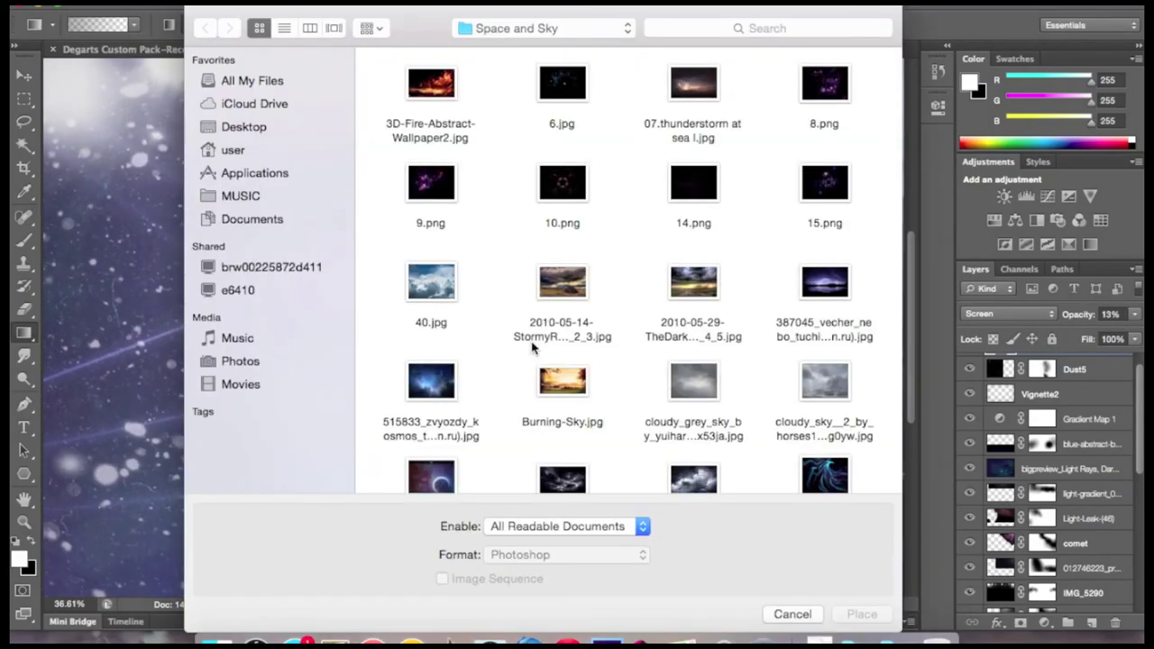
pyautogui.scroll(-10, 561, 381)
pyautogui.click(562, 121)
pyautogui.press('Return')
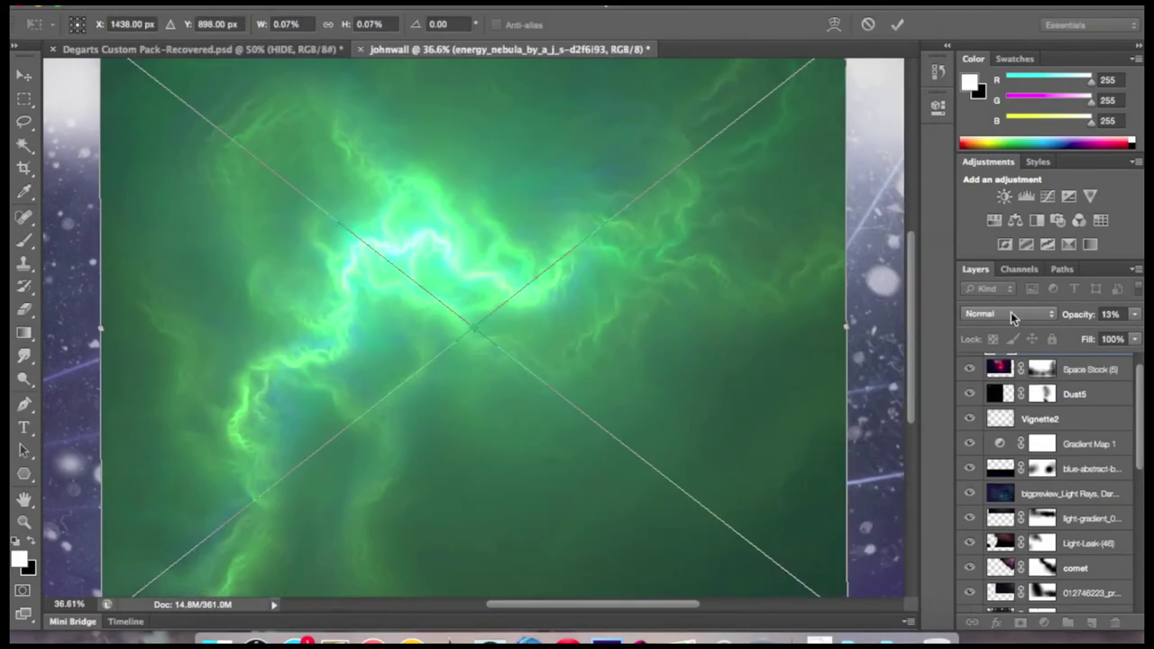
pyautogui.press('Return')
# Group Space Stock (5), Dust5 and Vignette2 into a new group named 'extra'
pyautogui.click(1068, 622)
pyautogui.doubleClick(1032, 363)
pyautogui.write('extra')
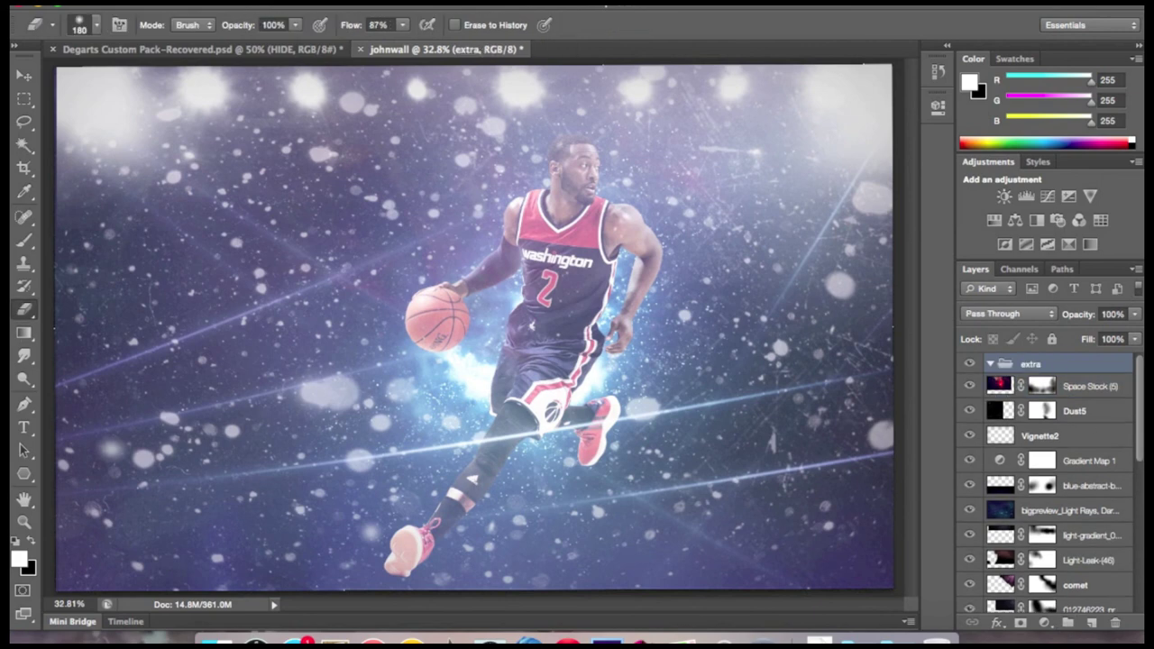
pyautogui.click(1081, 388)
pyautogui.keyDown('shift'); pyautogui.click(1036, 435); pyautogui.keyUp('shift')
pyautogui.moveTo(1036, 435); pyautogui.dragTo(971, 362)
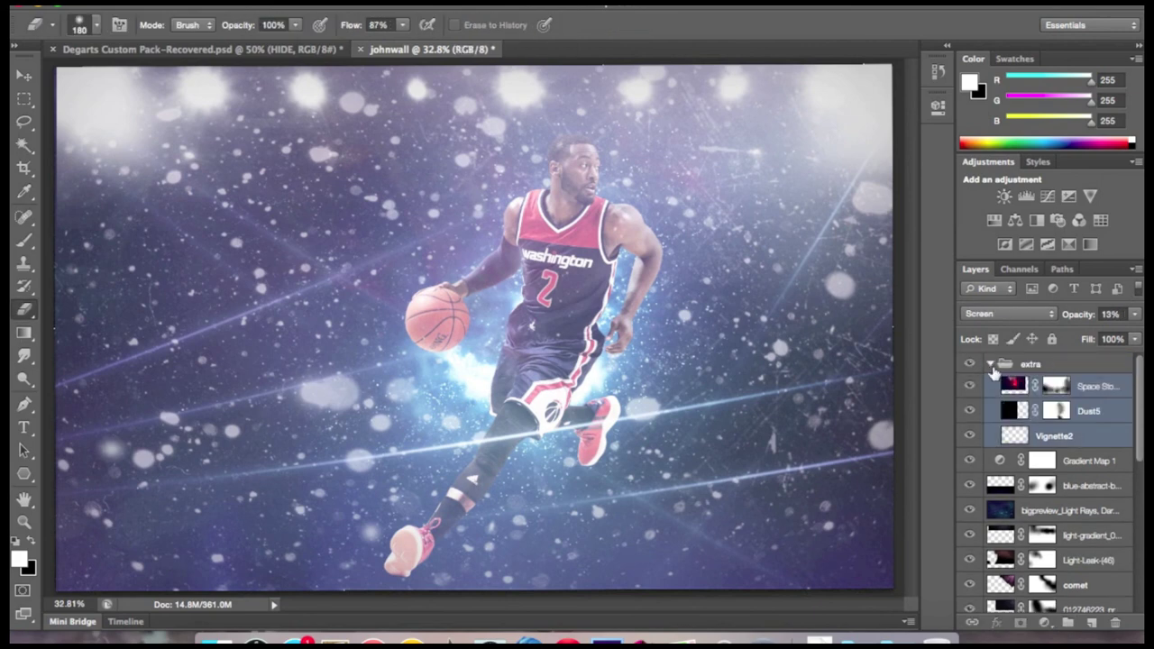
pyautogui.click(1037, 365)
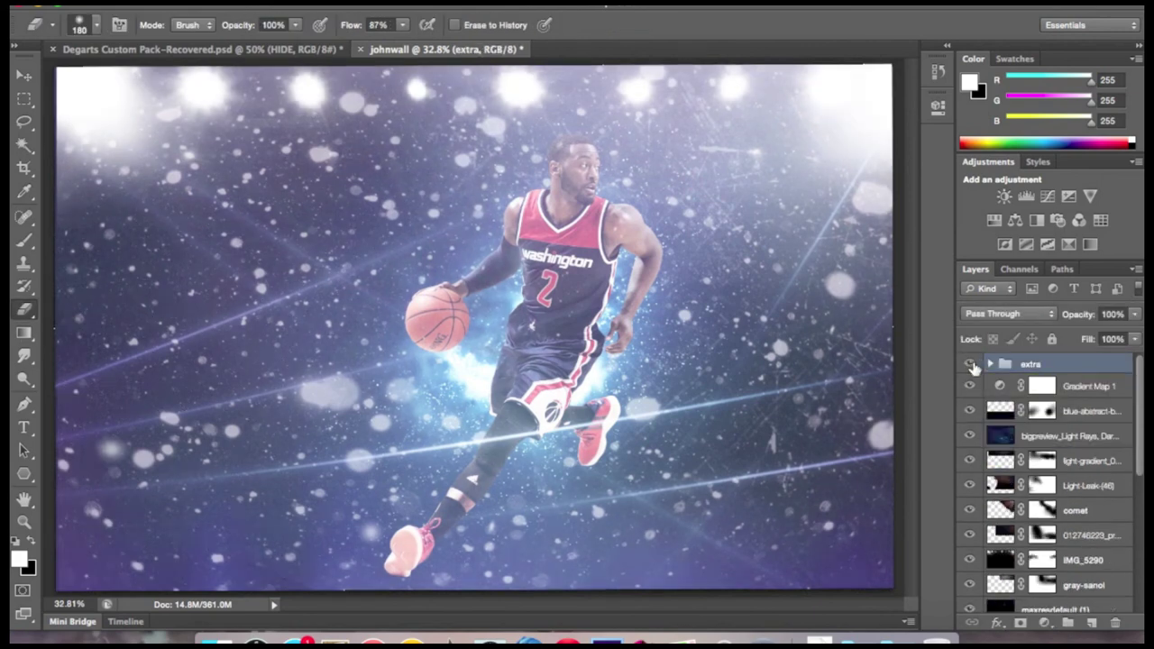
pyautogui.click(1042, 385)
pyautogui.click(970, 385)
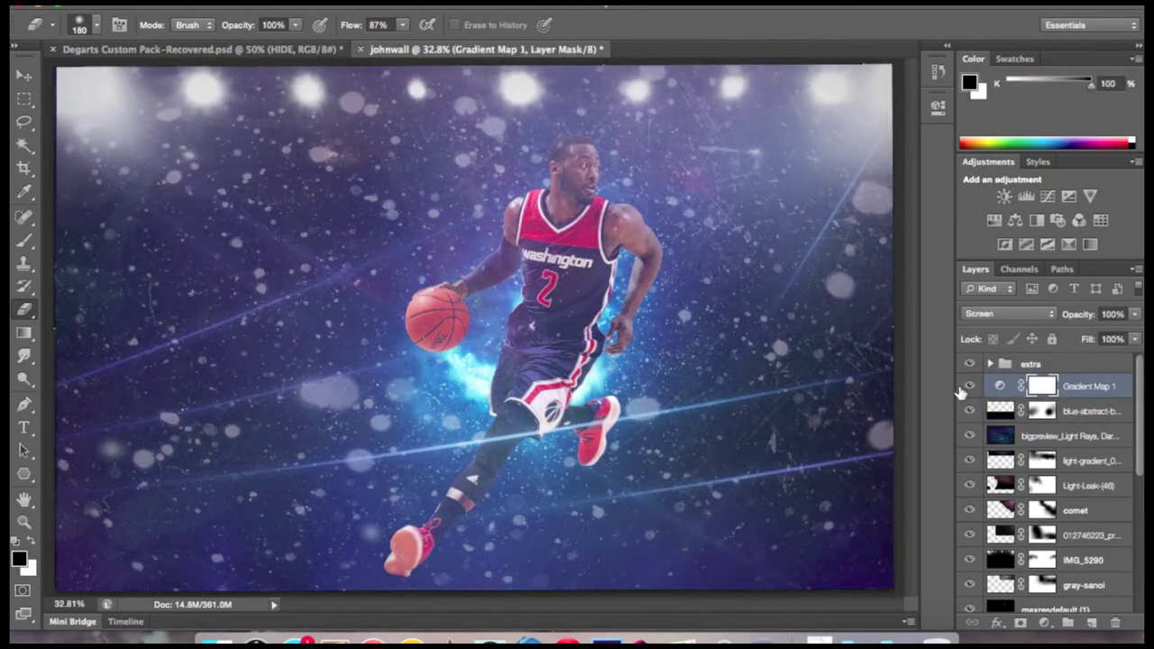
# Add a Red Photo Filter adjustment at 11% density
pyautogui.click(964, 388)
pyautogui.click(1058, 223)
pyautogui.click(730, 149)
pyautogui.click(766, 239)
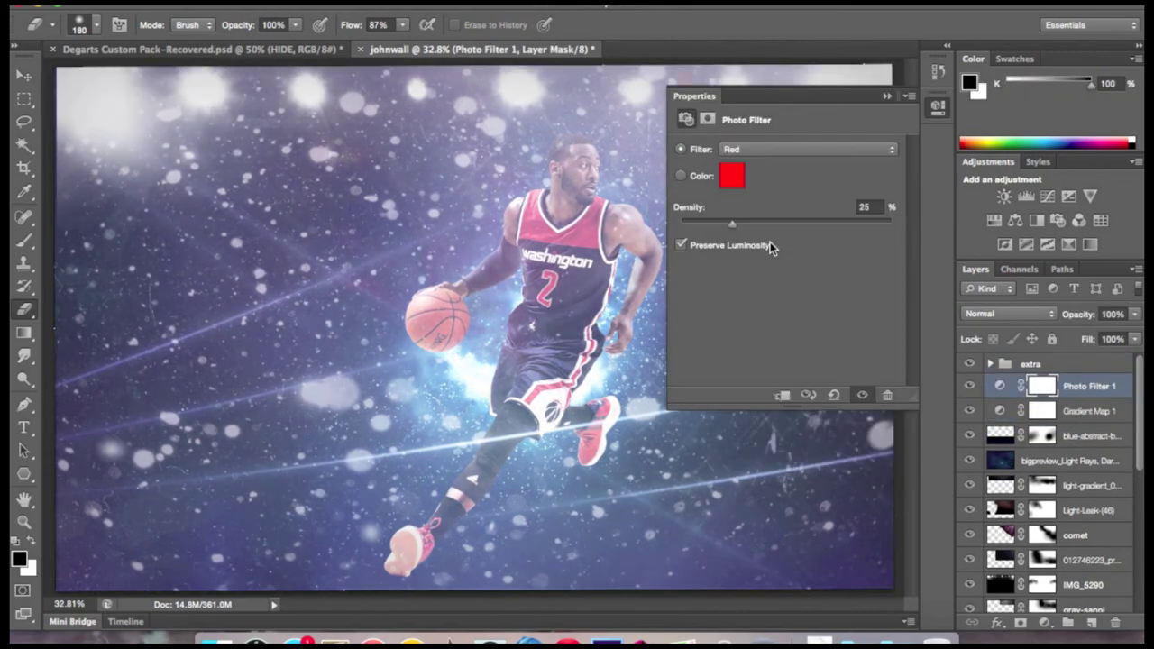
pyautogui.moveTo(732, 222); pyautogui.dragTo(694, 224)
# Add an Abstract Blue Tone Color Lookup at 12% opacity
pyautogui.click(1101, 220)
pyautogui.click(820, 169)
pyautogui.click(797, 268)
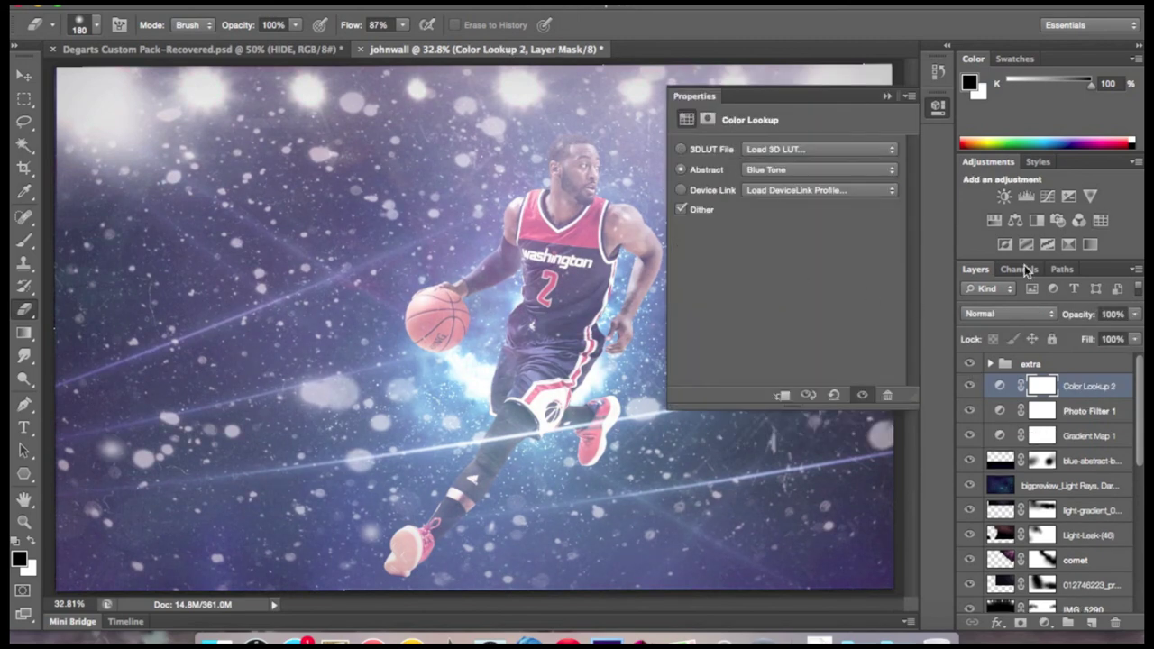
pyautogui.moveTo(1134, 314); pyautogui.dragTo(1053, 334)
pyautogui.moveTo(1134, 313); pyautogui.dragTo(1057, 331)
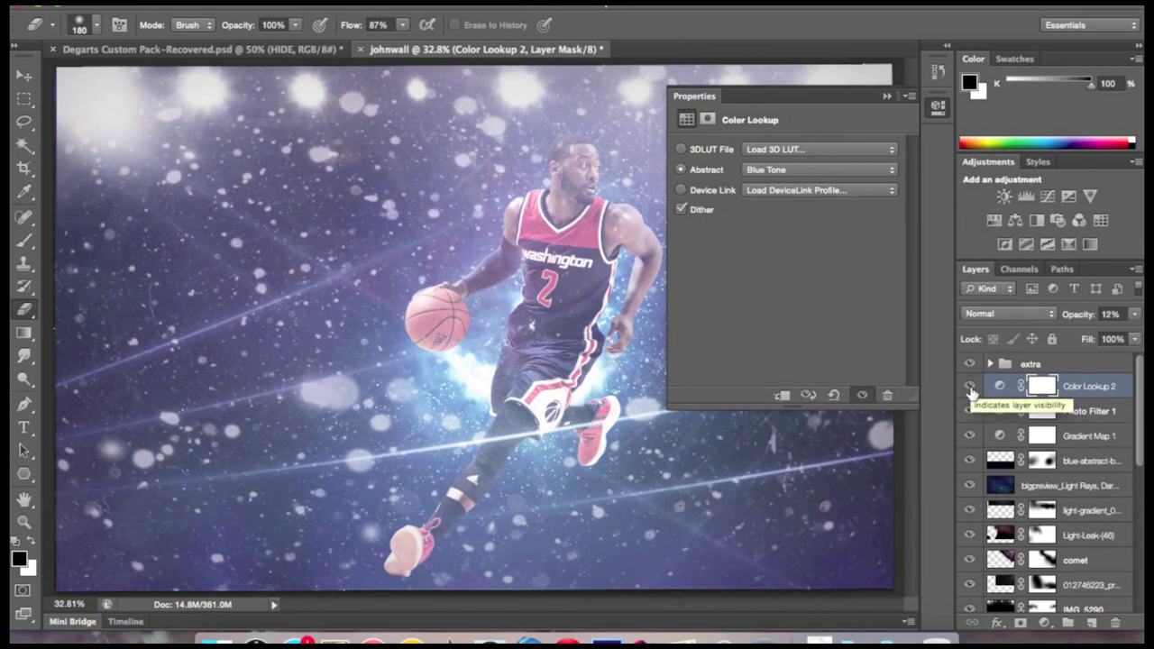
# Try Levels and Vibrance (+18) adjustments, deleting both
pyautogui.click(1026, 196)
pyautogui.moveTo(804, 273); pyautogui.dragTo(804, 272)
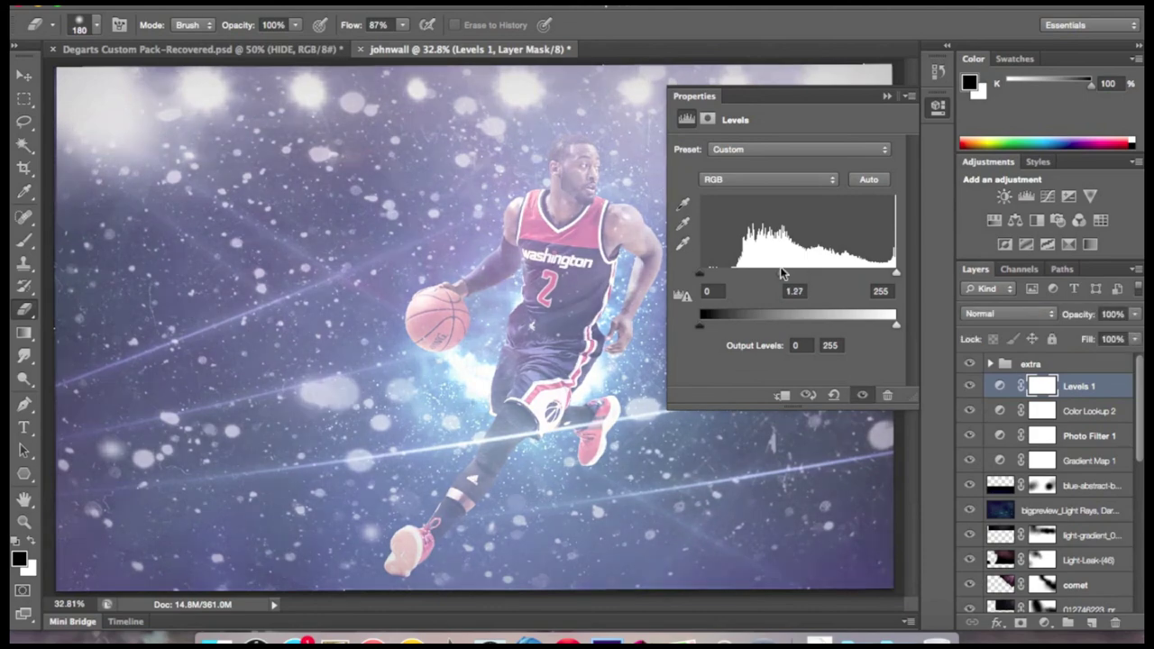
pyautogui.press('Delete')
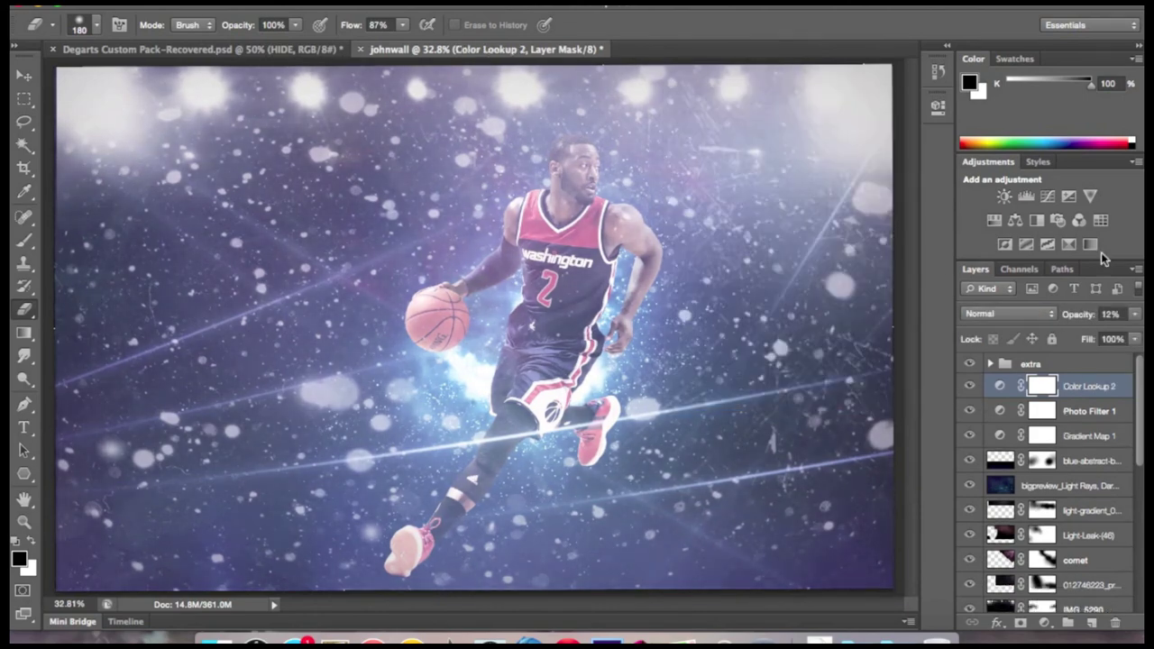
pyautogui.click(1090, 195)
pyautogui.moveTo(786, 162); pyautogui.dragTo(807, 171)
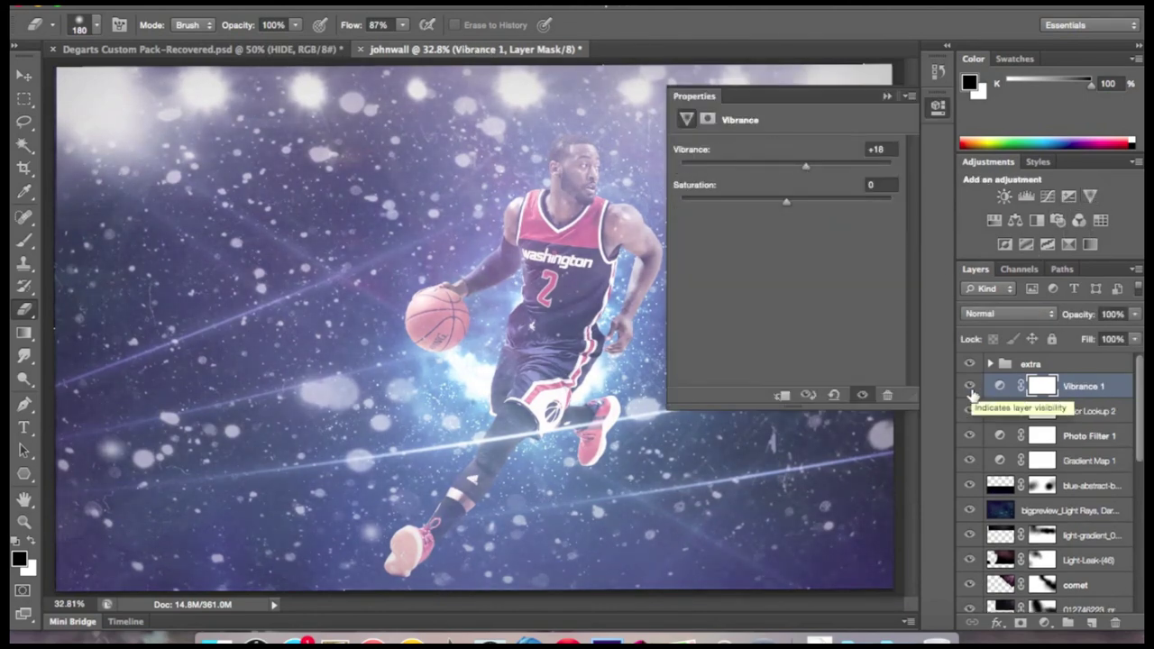
pyautogui.press('Delete')
# Try a Selective Color adjustment with Blues cyan +22, delete it, and add Brightness/Contrast
pyautogui.click(1090, 244)
pyautogui.click(803, 169)
pyautogui.click(809, 229)
pyautogui.moveTo(786, 204); pyautogui.dragTo(843, 225)
pyautogui.press('Delete')
pyautogui.click(1004, 196)
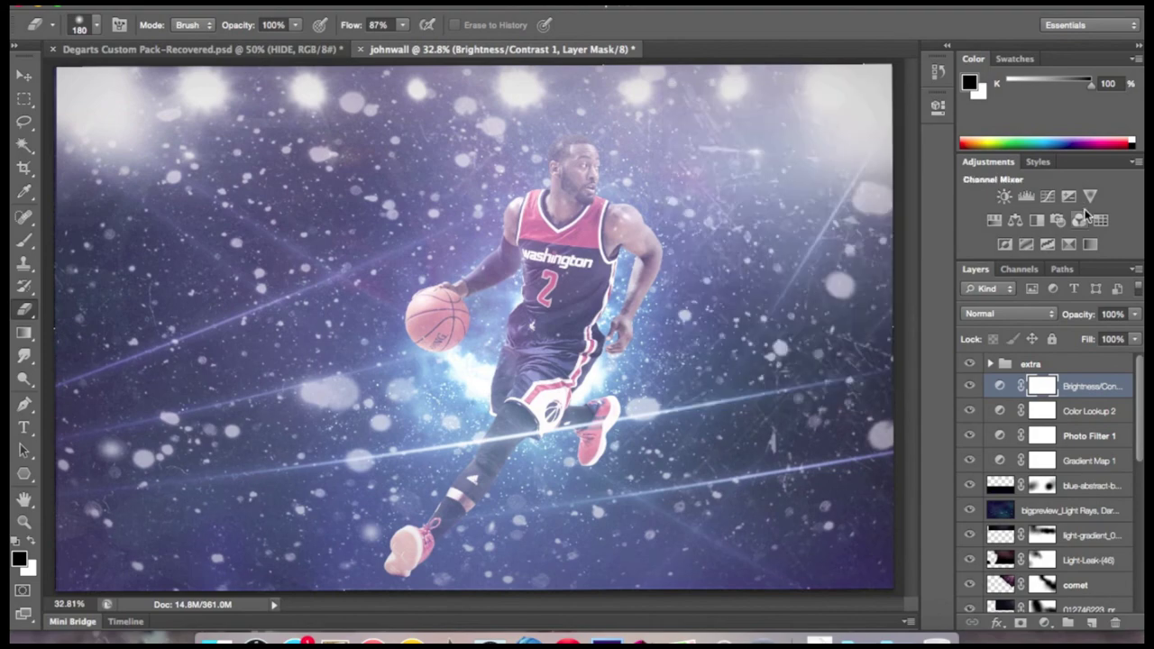